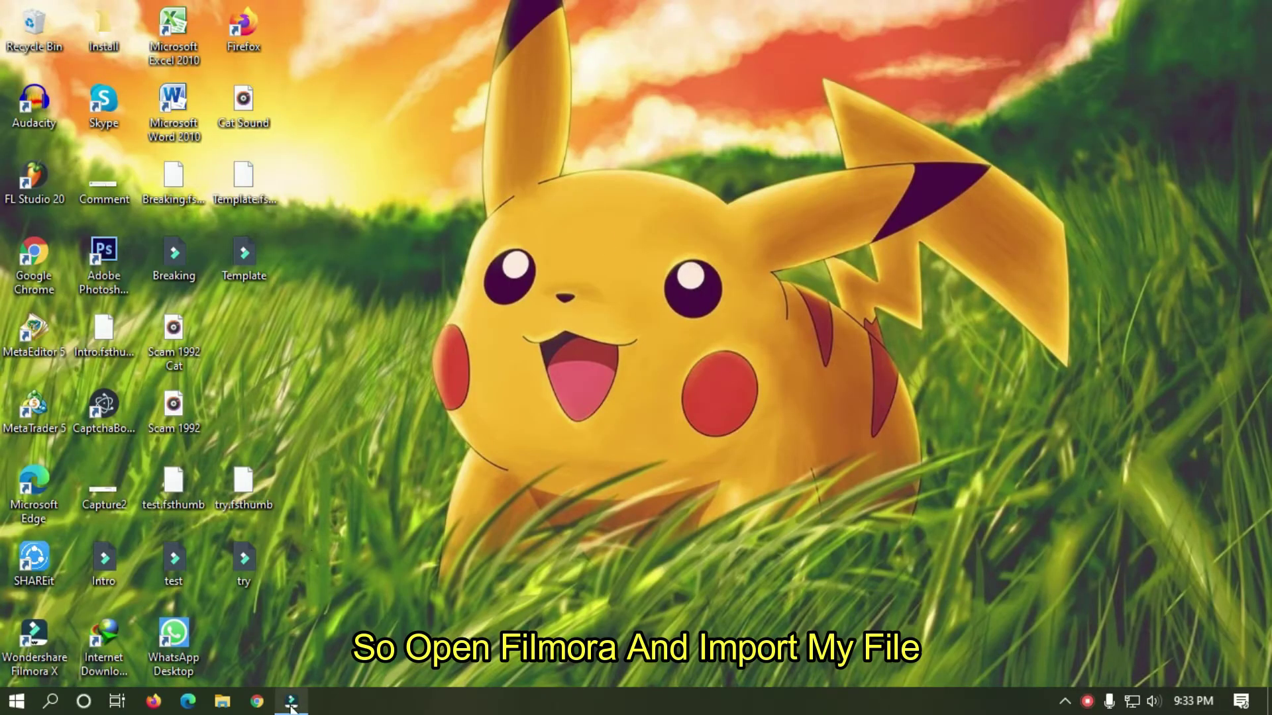
Preview the white-smoke Video Intro Template in the player, then stop it.
left_click(291, 703)
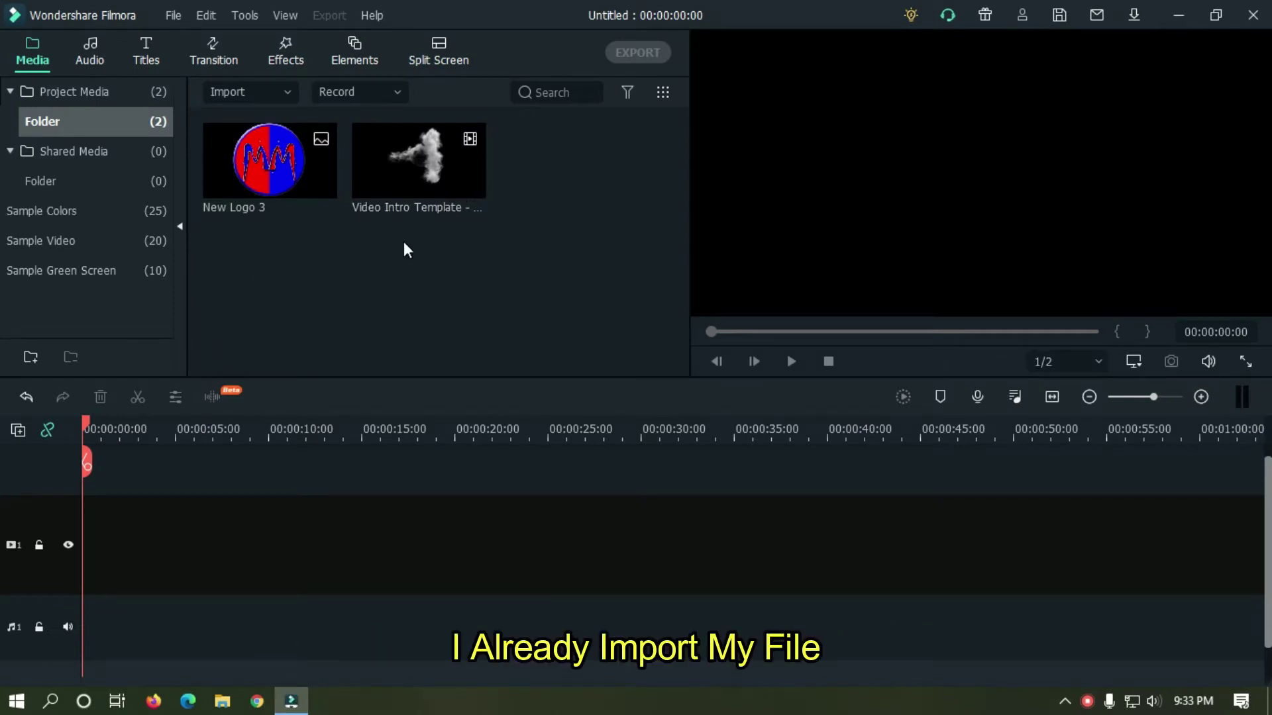
right_click(399, 154)
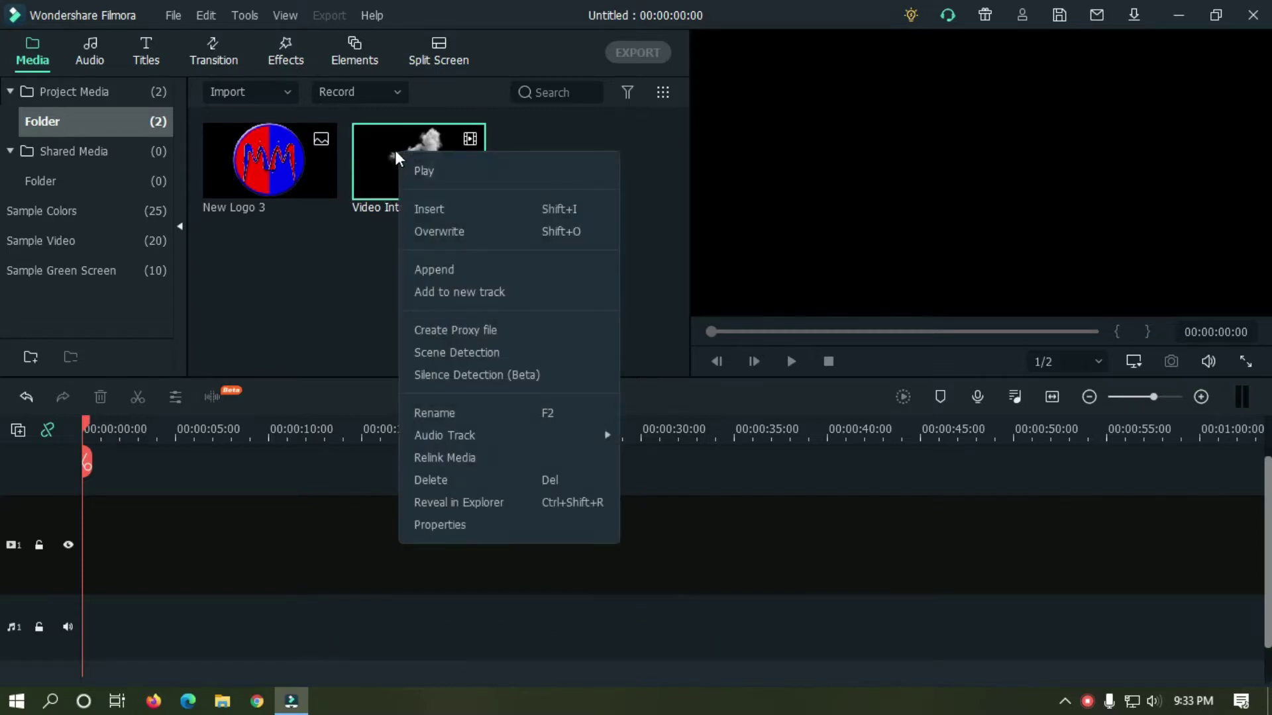
left_click(412, 172)
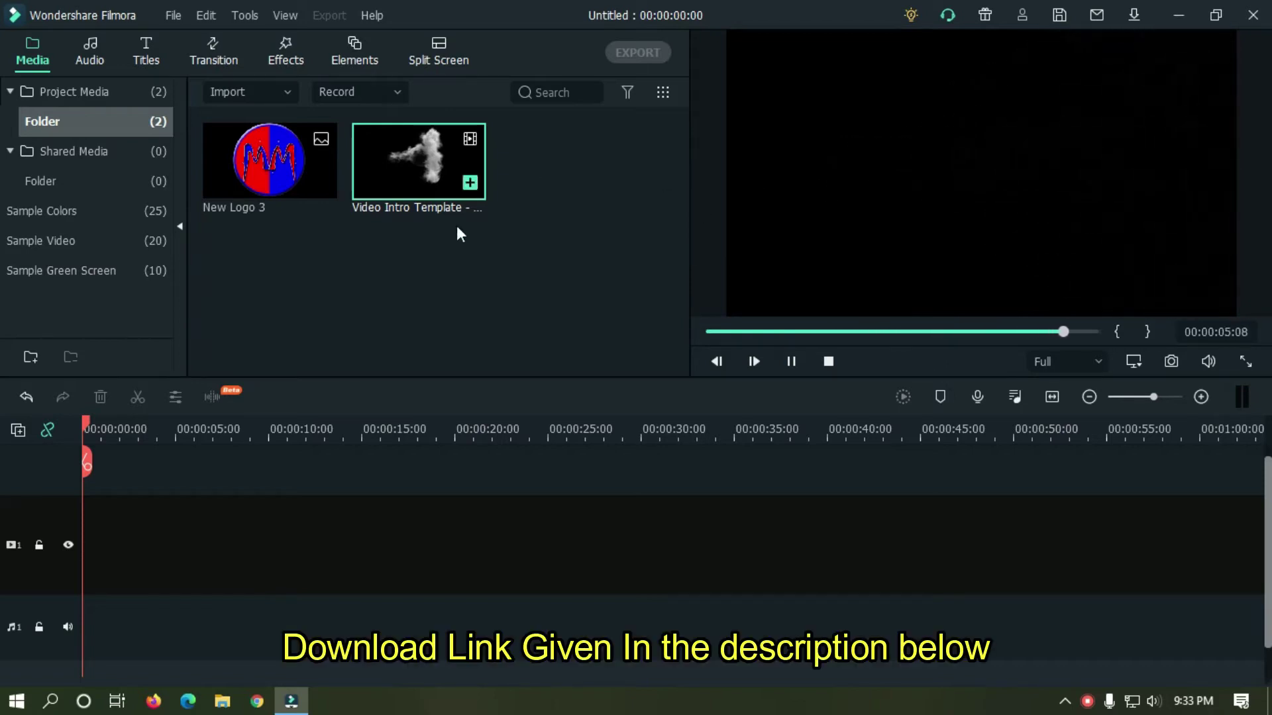
left_click(526, 277)
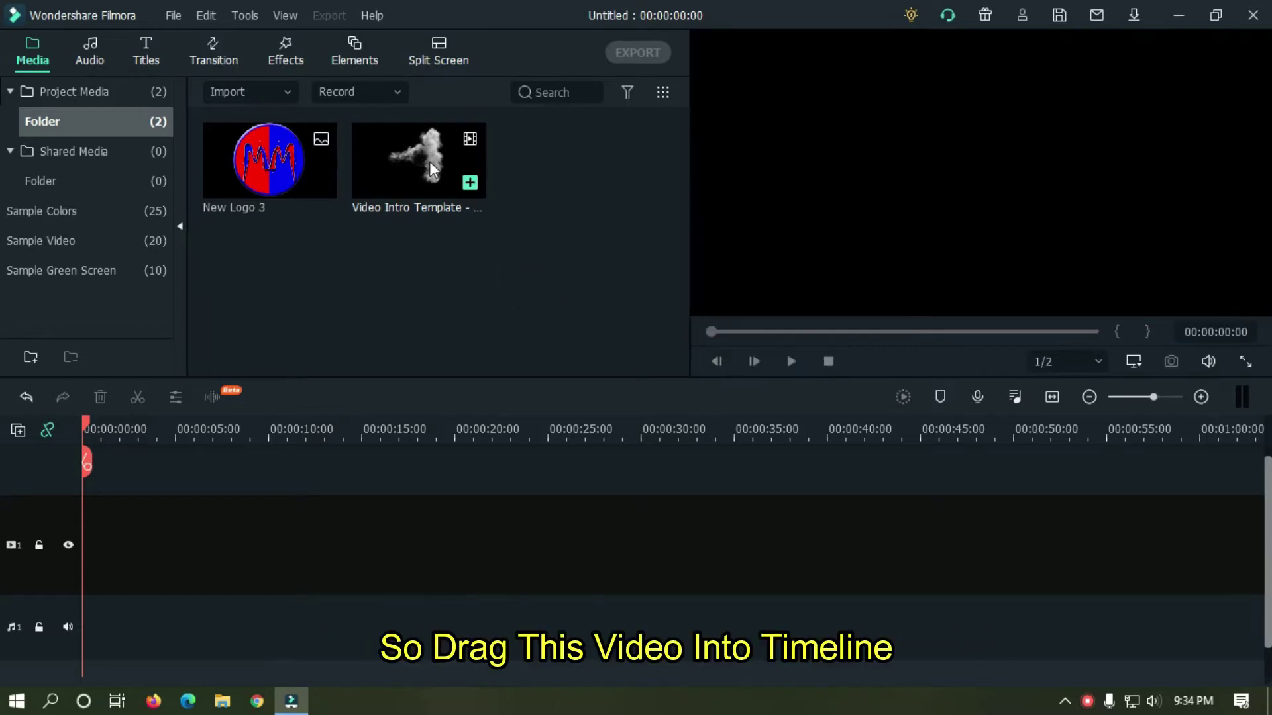
Place the smoke template at 0:00 on video track 1, keeping 1920 x 1080 25fps project settings.
left_click_drag(428, 150, 86, 548)
left_click(715, 387)
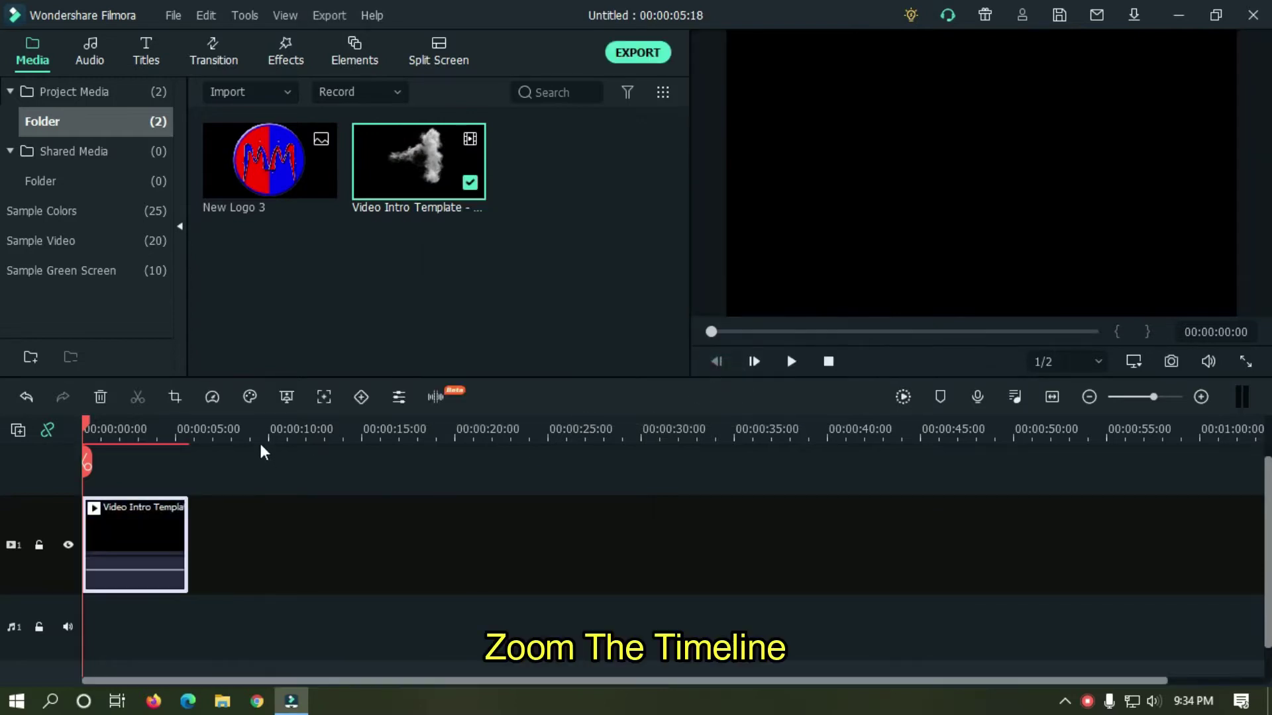
scroll(332, 411, "up", 5)
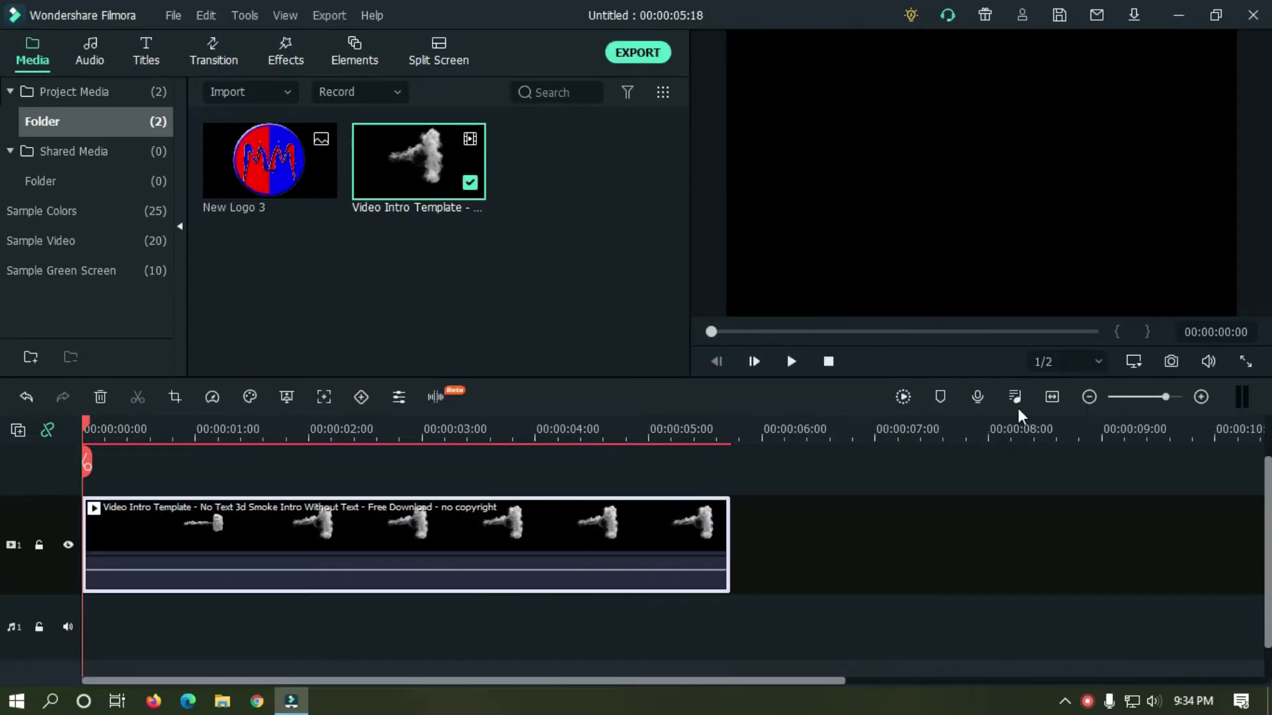
scroll(791, 436, "up", 1)
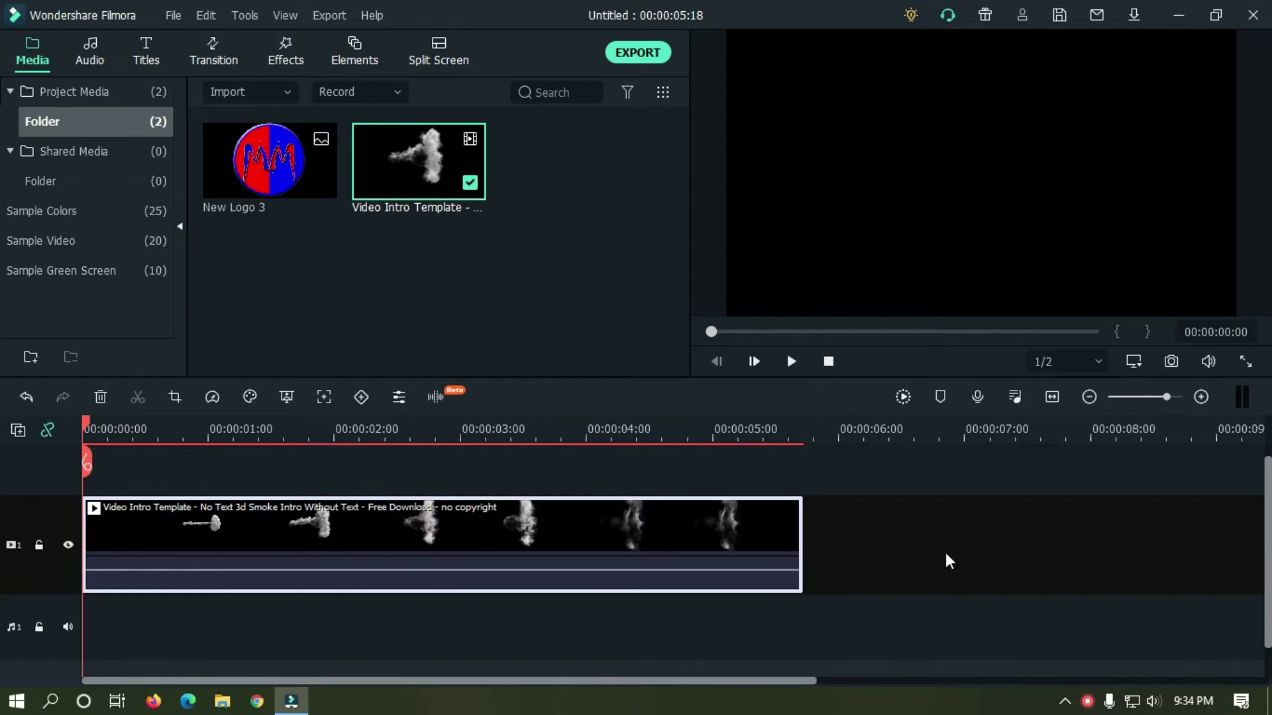
scroll(3, 515, "up", 1)
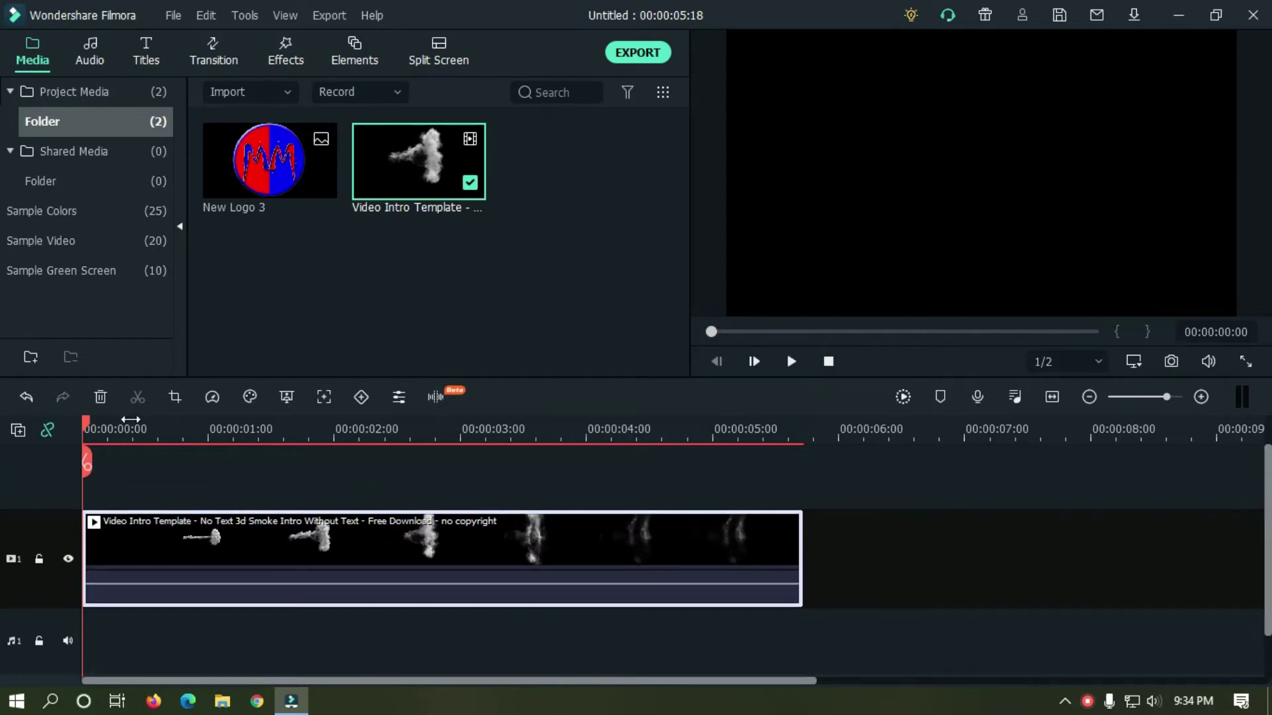
Add New Logo 3 on track 2 from about 1 second, trimmed to end at 00:00:05:18.
left_click_drag(204, 421, 226, 429)
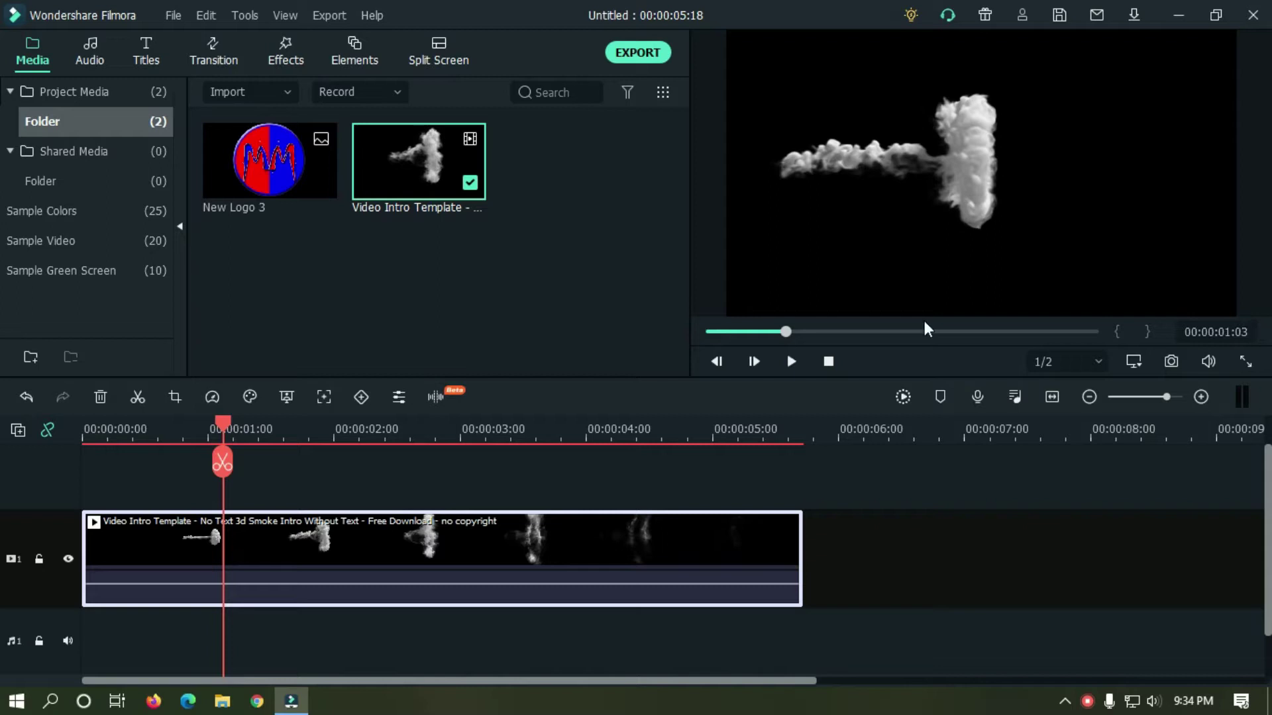
left_click_drag(291, 167, 249, 500)
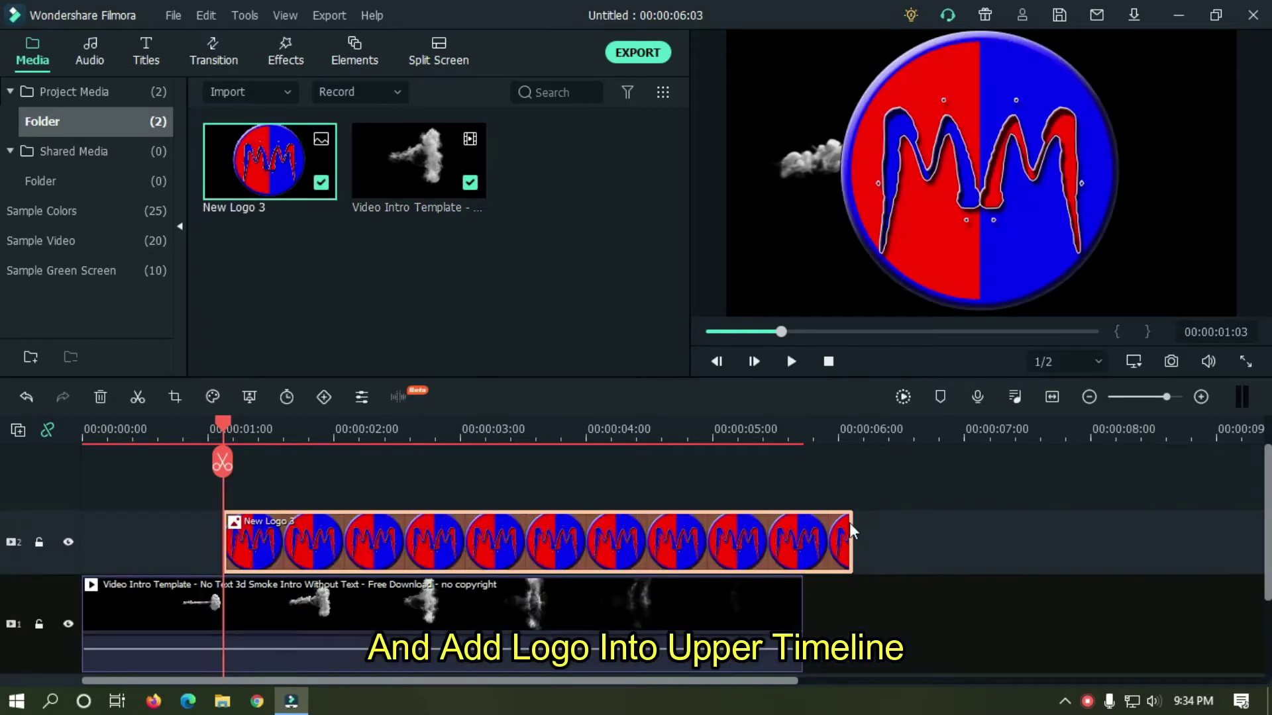
left_click_drag(852, 523, 800, 525)
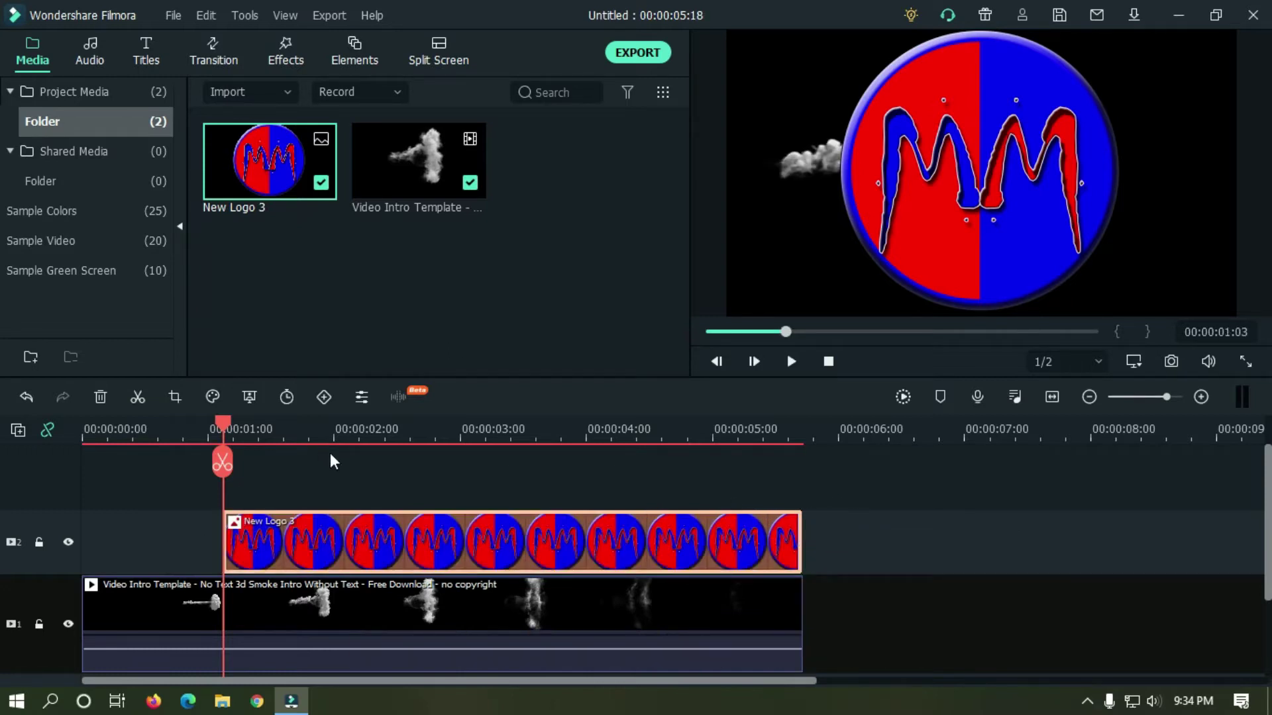
left_click_drag(375, 429, 448, 470)
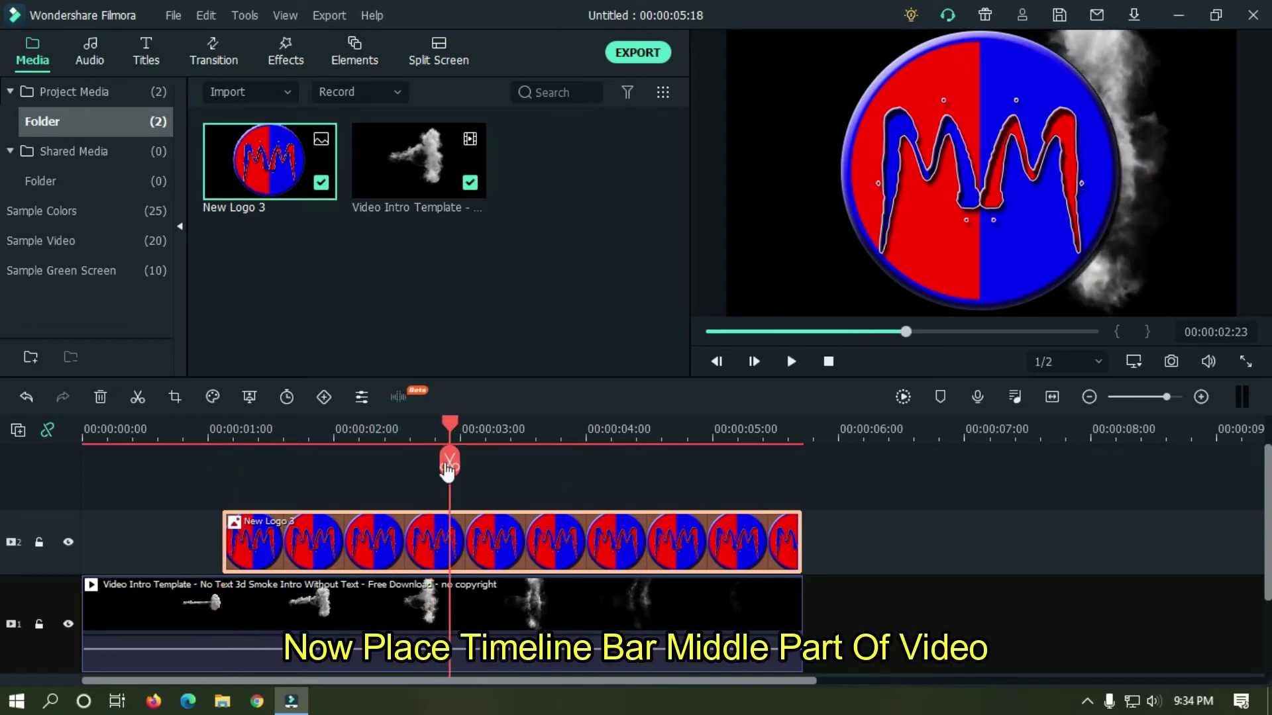
Set the logo clip's compositing opacity to 20%.
double_click(475, 545)
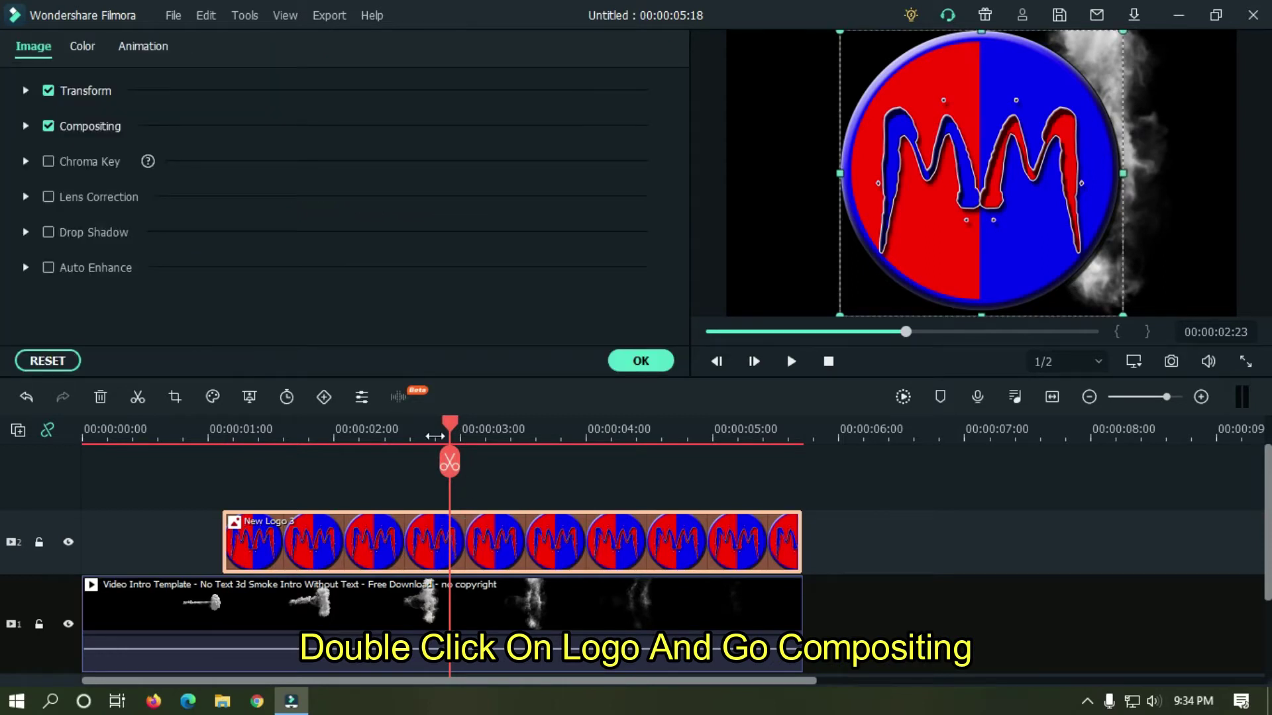
left_click(26, 126)
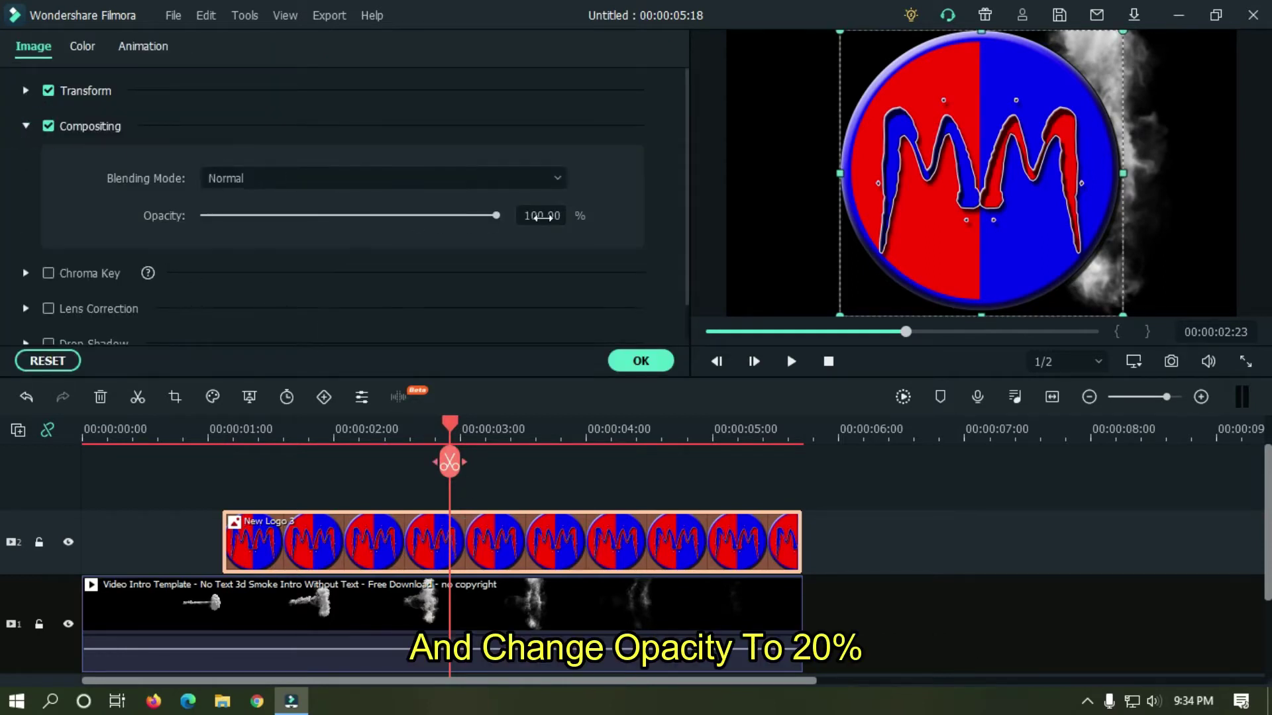
left_click(543, 217)
type("20")
key("Return")
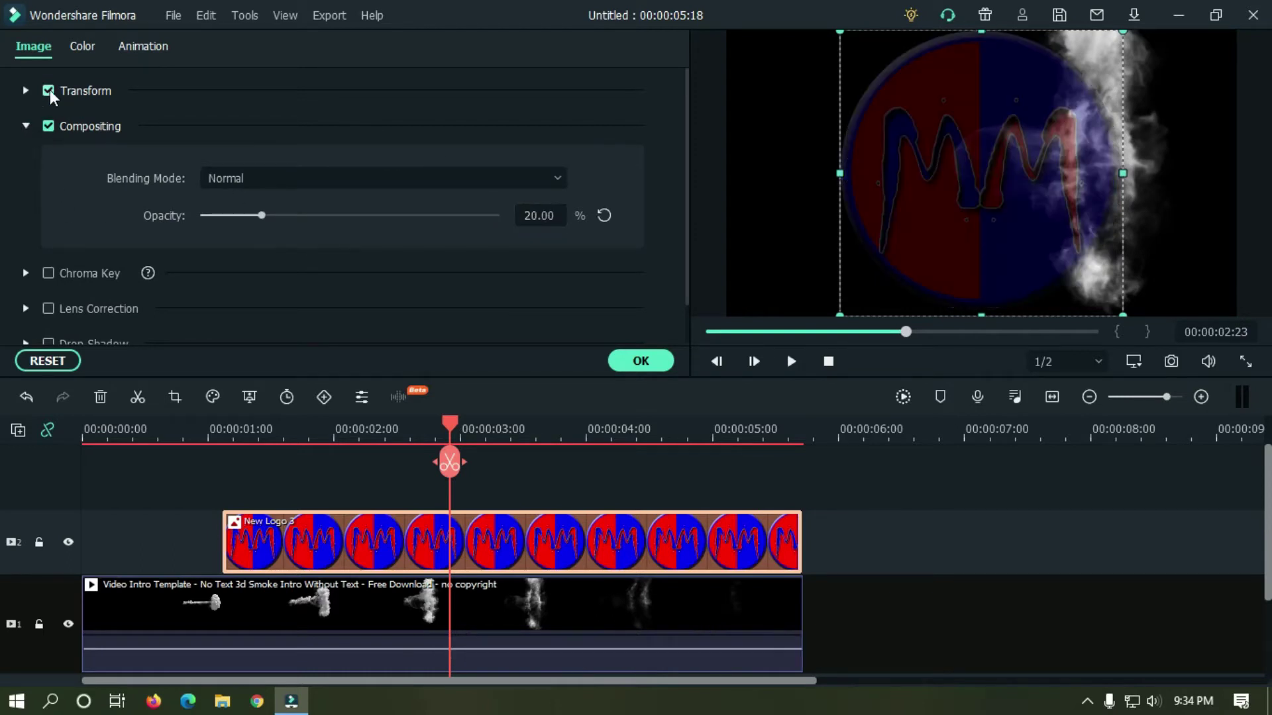
left_click(26, 127)
Shrink the logo below 42% scale and position it beside the smoke column at centre-right.
left_click(26, 91)
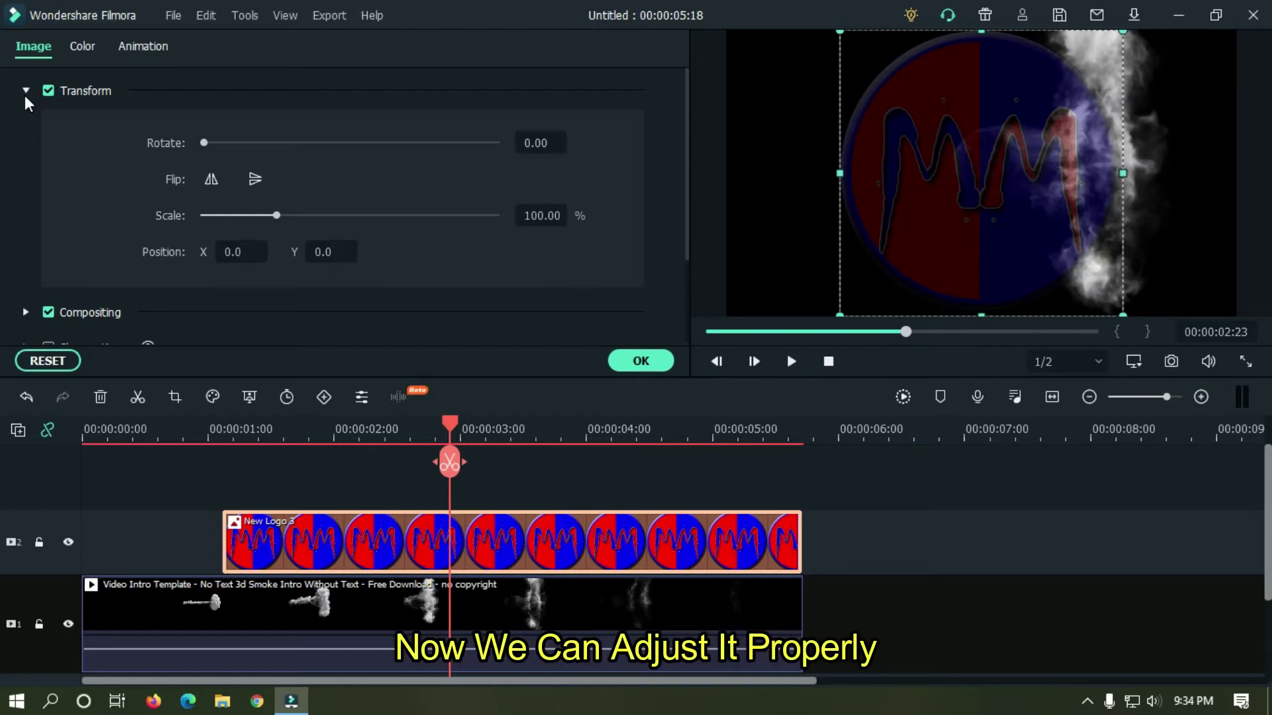
left_click_drag(276, 215, 233, 215)
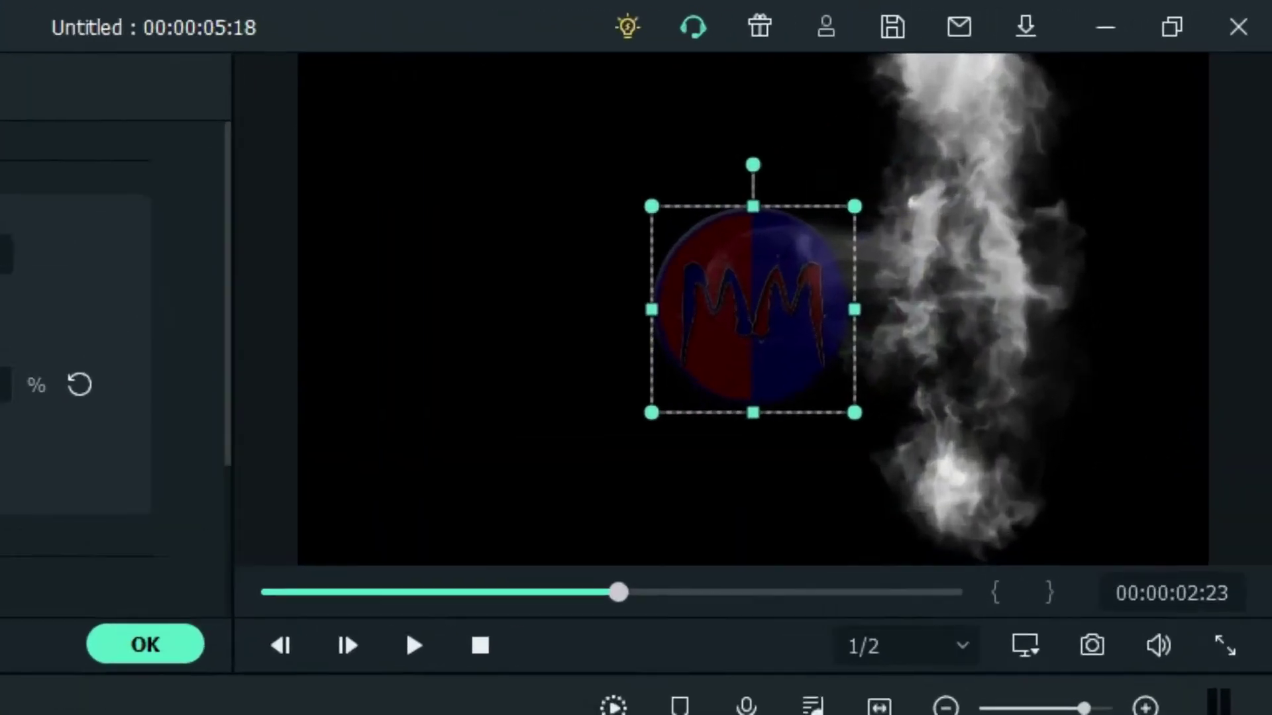
left_click_drag(989, 174, 953, 169)
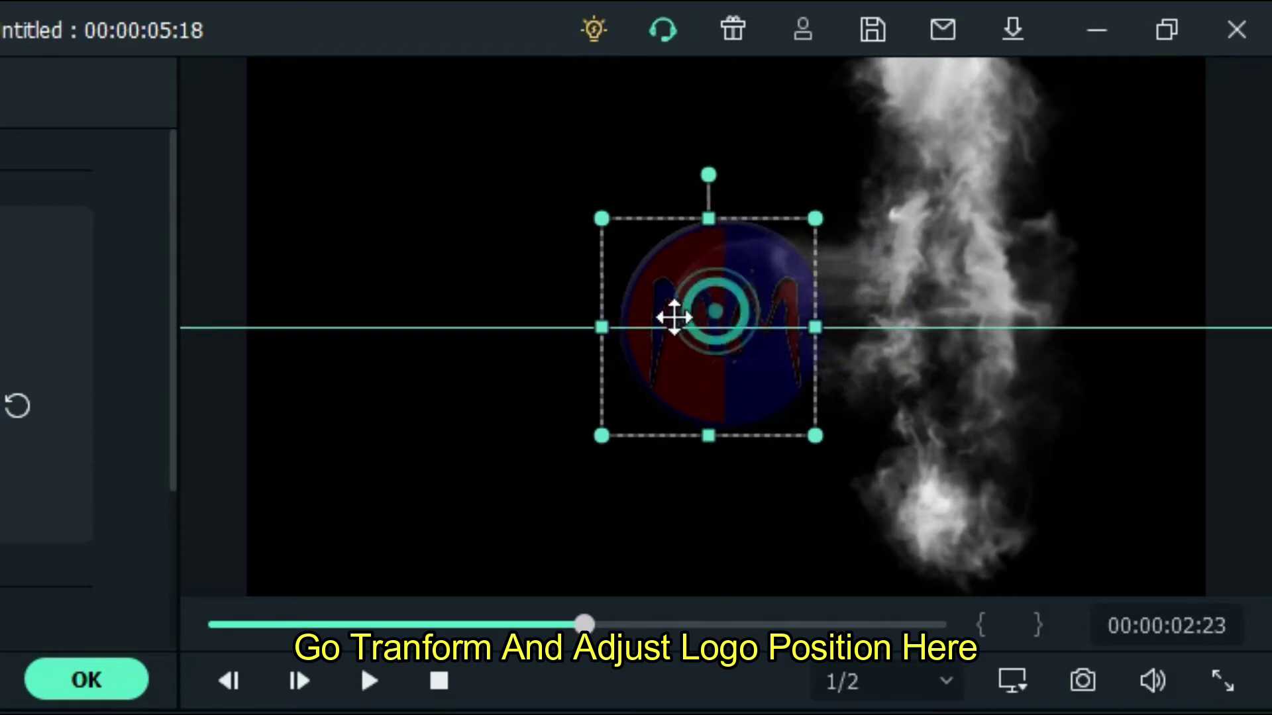
left_click_drag(674, 318, 443, 273)
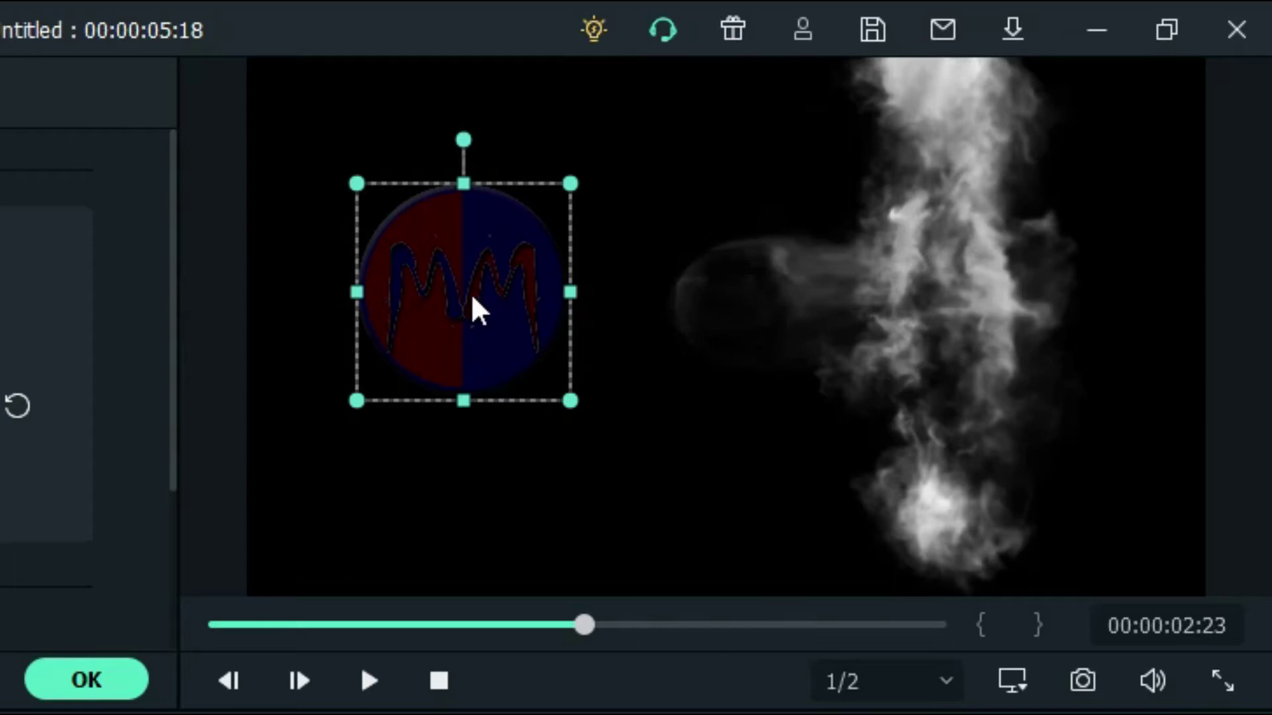
left_click_drag(471, 293, 733, 298)
left_click_drag(833, 189, 755, 257)
left_click_drag(726, 321, 766, 298)
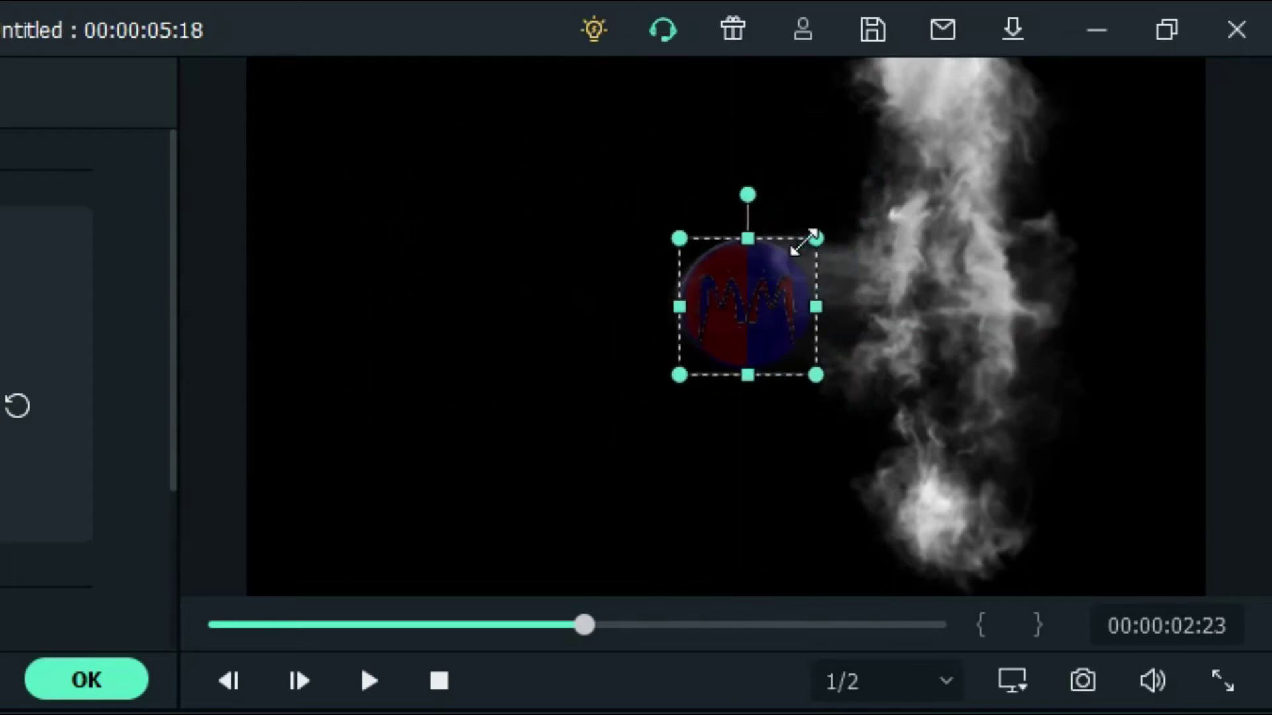
Select and deselect the logo in the preview to check its placement beside the smoke.
left_click(718, 449)
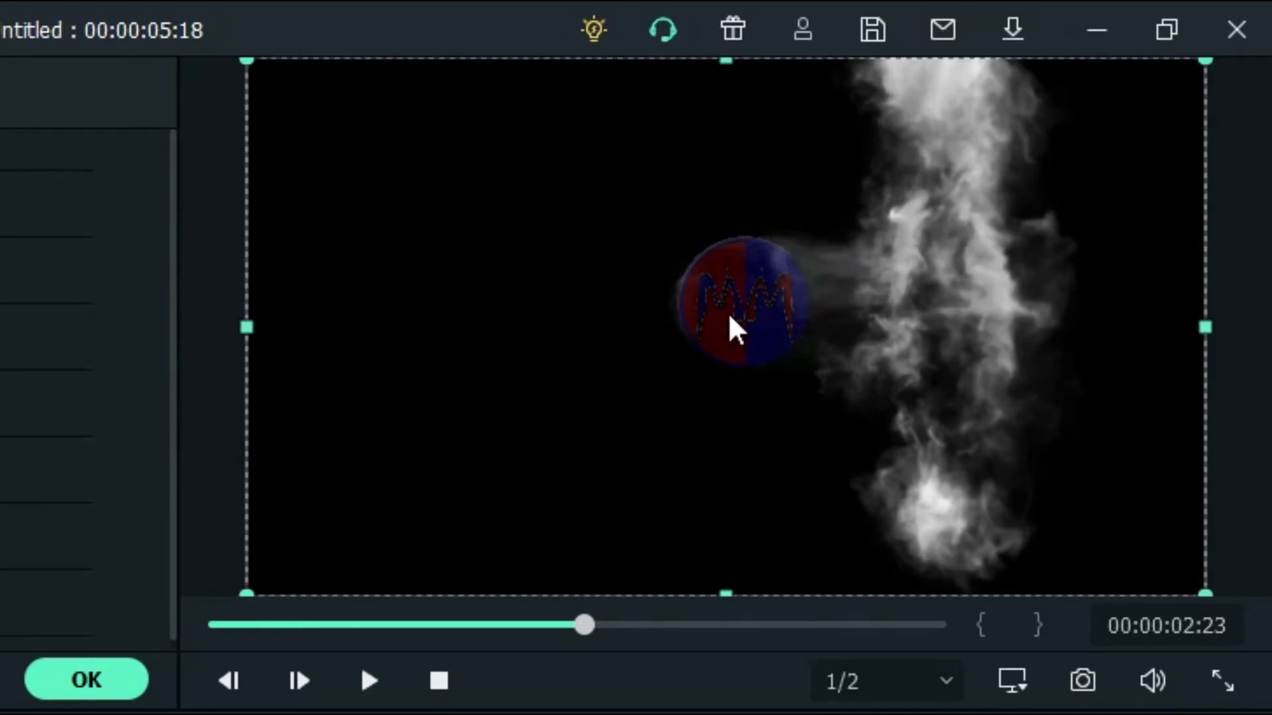
left_click(729, 317)
left_click(722, 456)
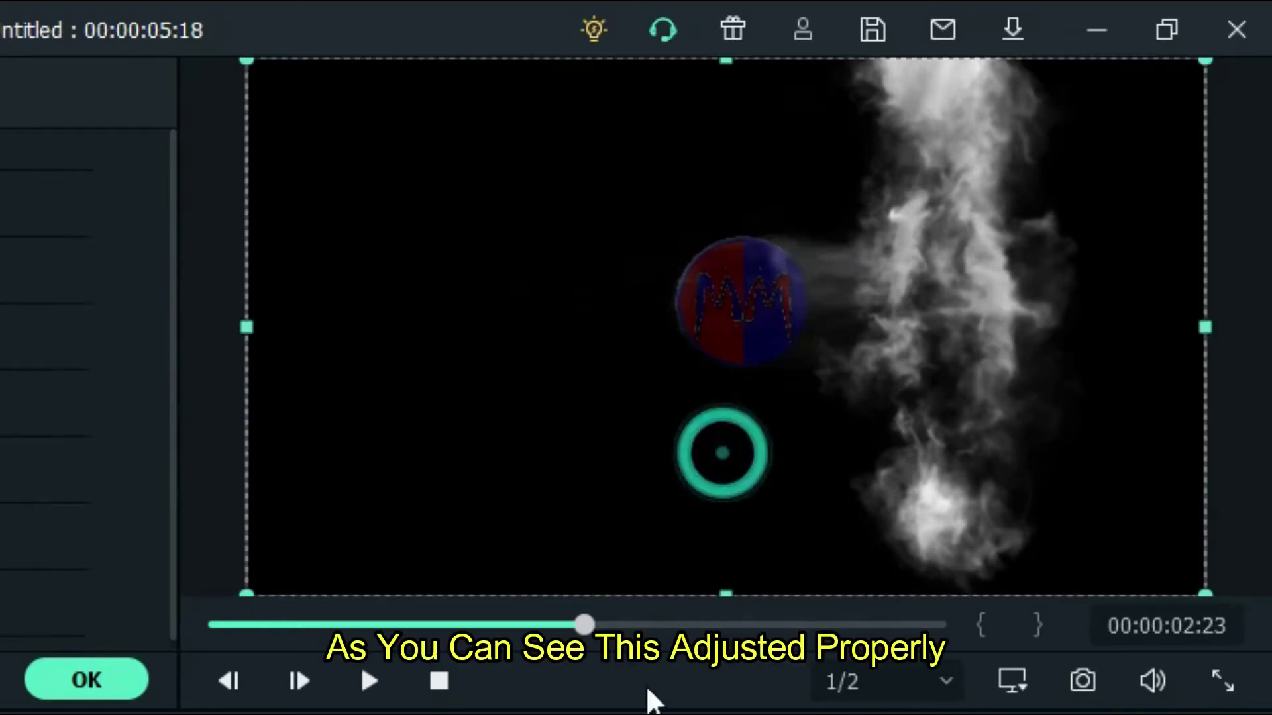
left_click(759, 298)
left_click(749, 470)
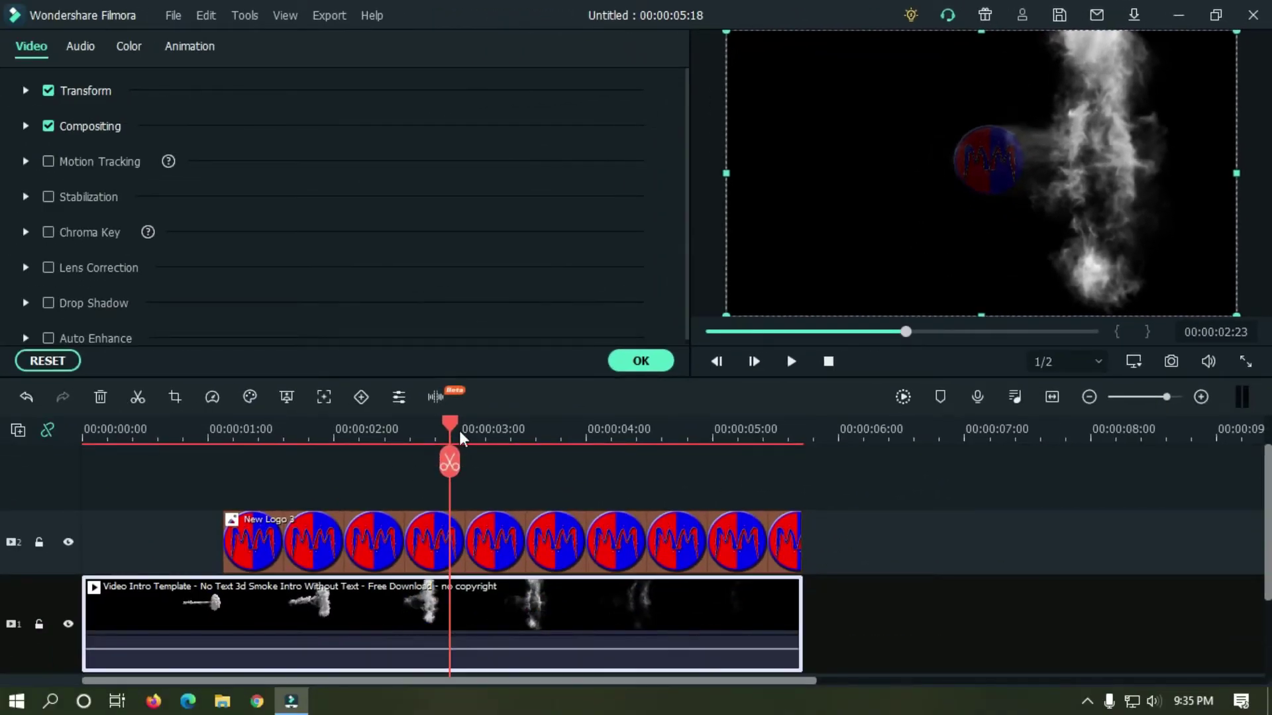
left_click_drag(449, 428, 170, 431)
key("space")
left_click(960, 563)
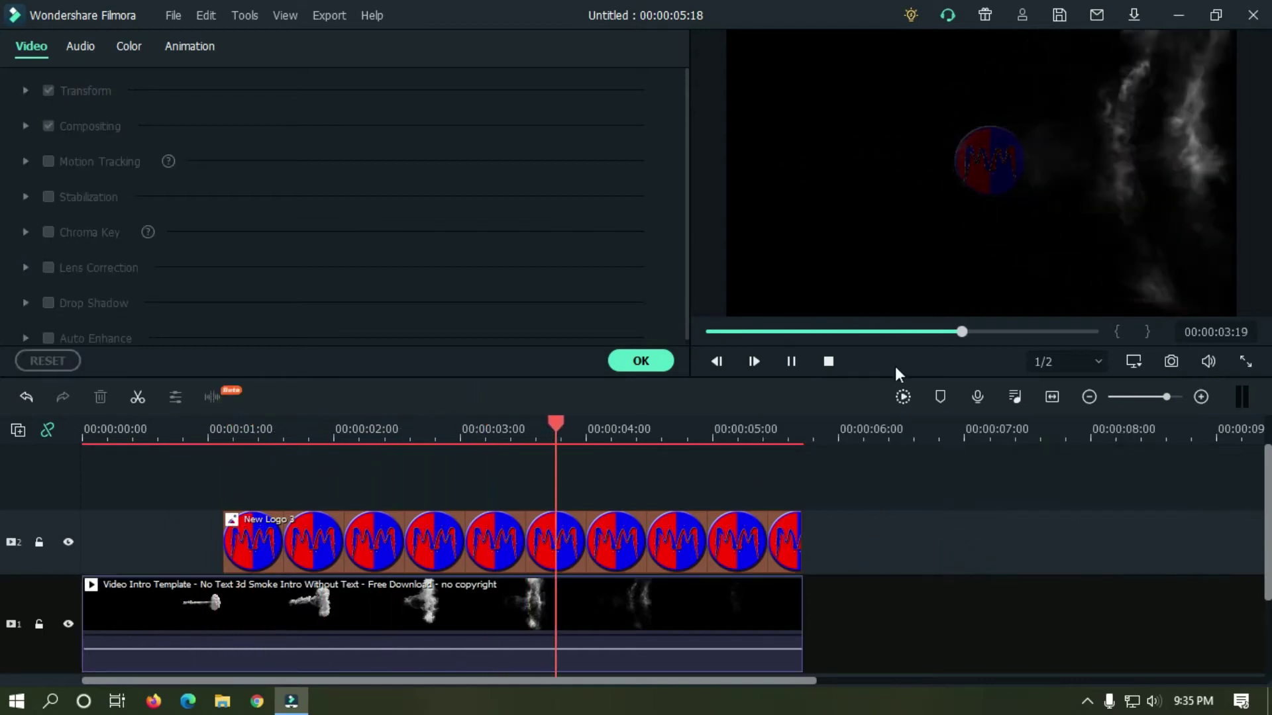
key("space")
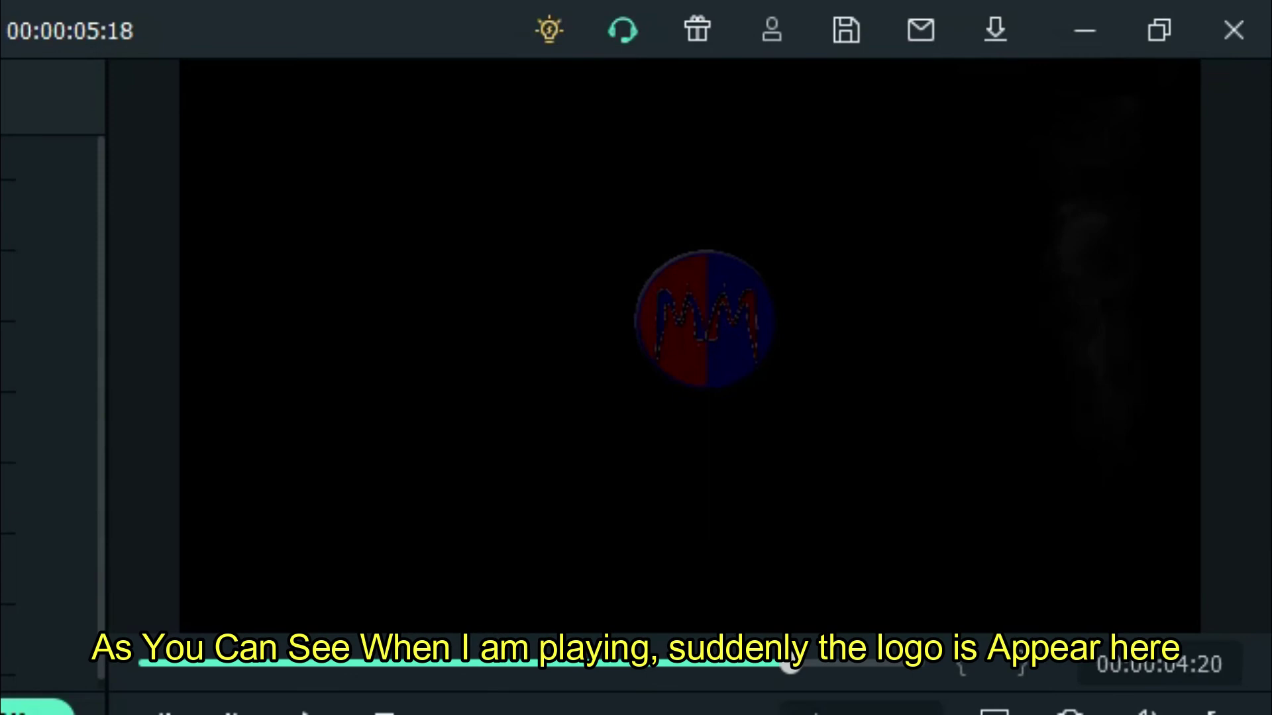
left_click_drag(788, 666, 261, 665)
key("space")
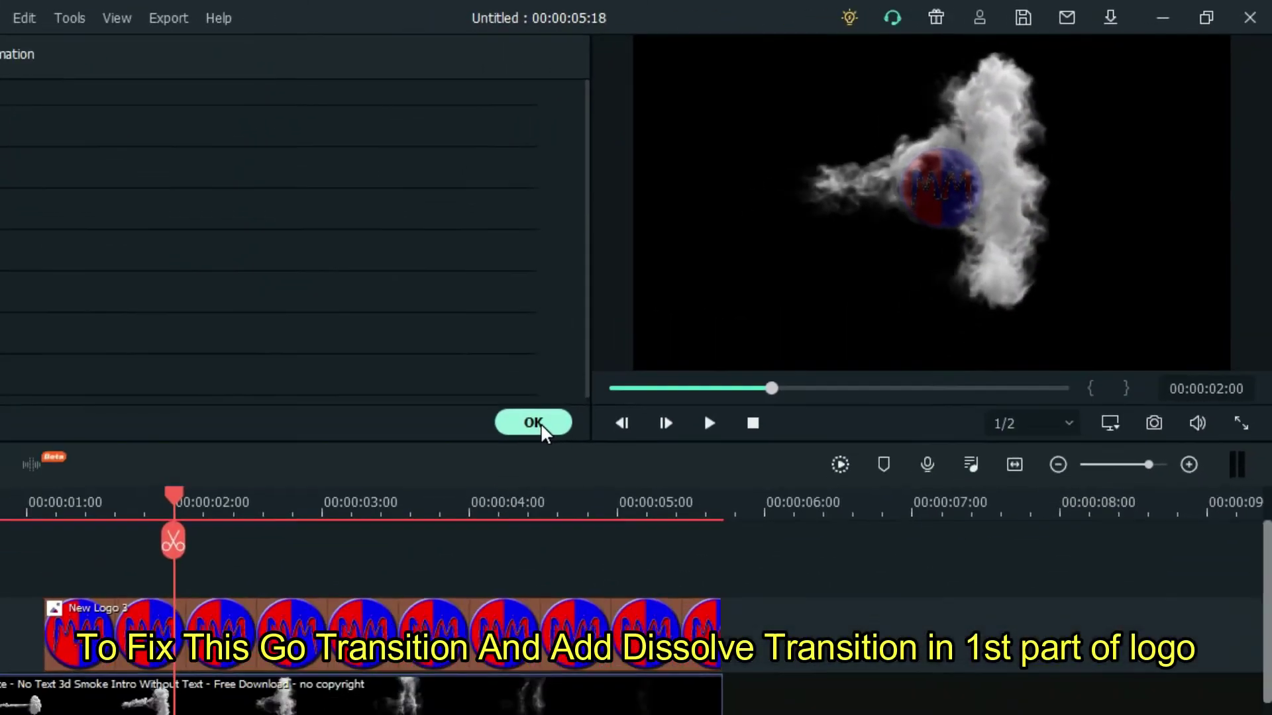
Add a Dissolve transition at the logo clip's start and play the fade-in to review it.
left_click(188, 618)
left_click(225, 65)
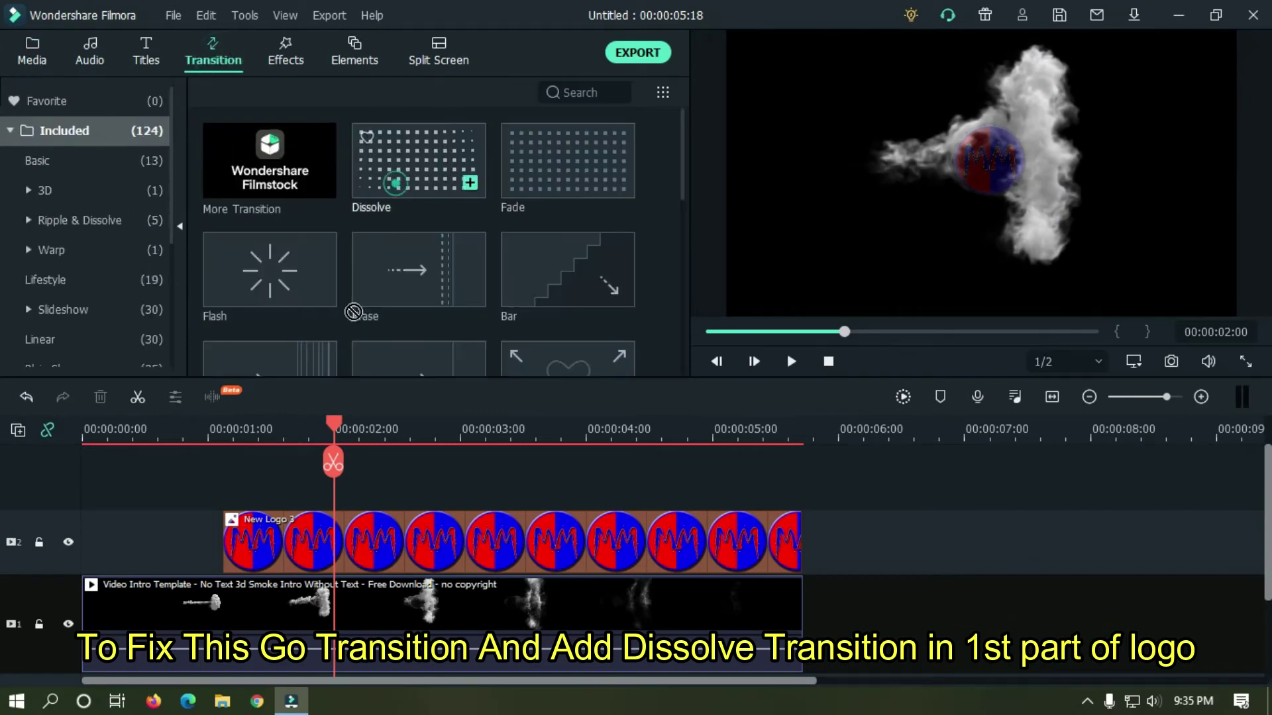
left_click_drag(353, 311, 278, 523)
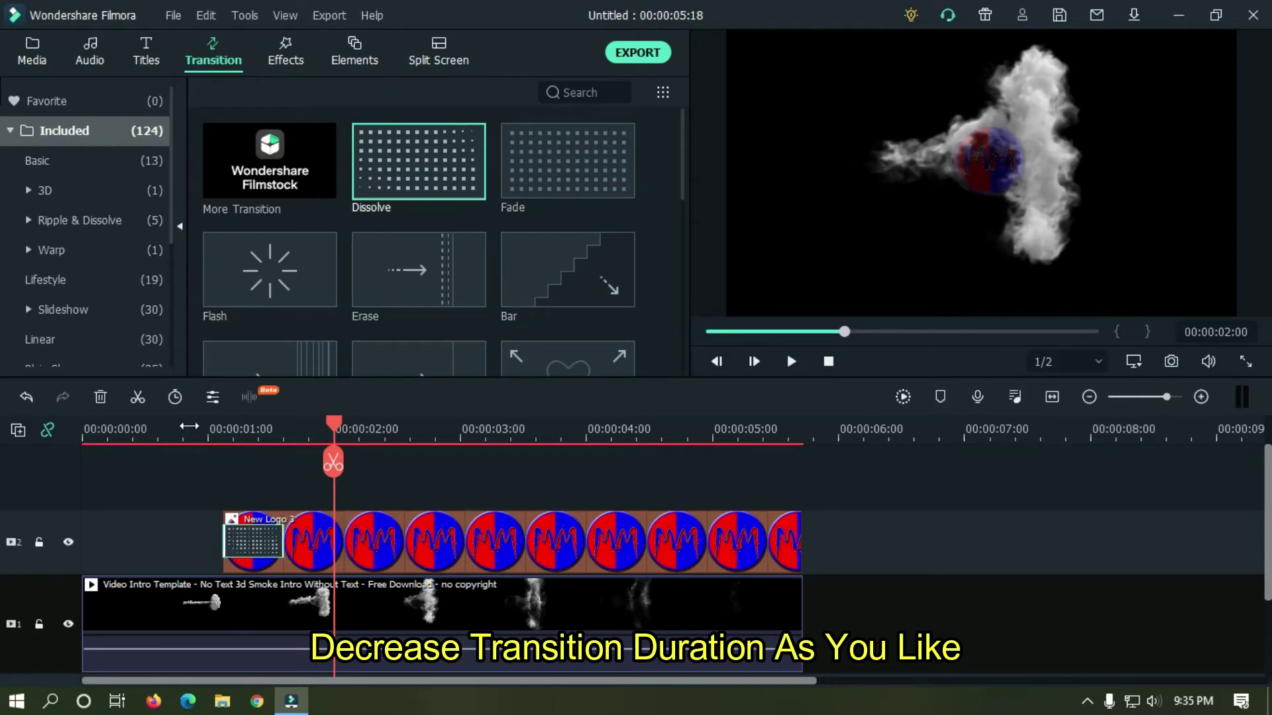
left_click(181, 429)
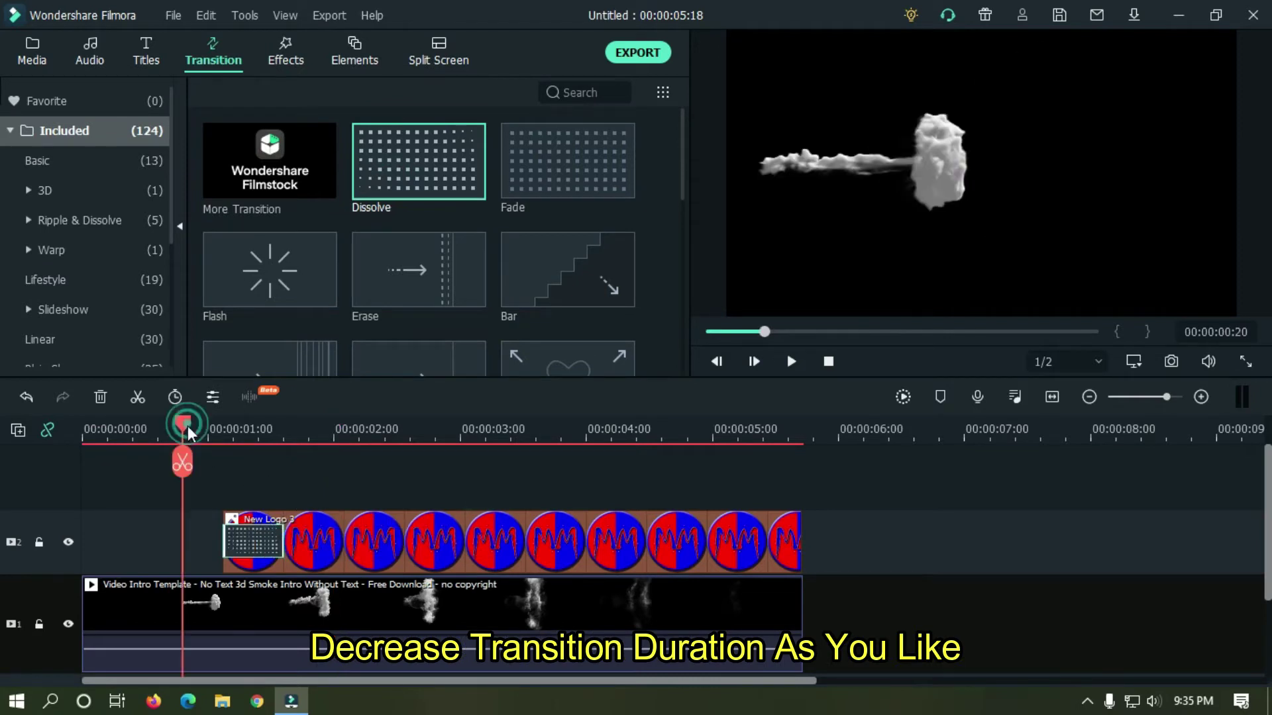
key("space")
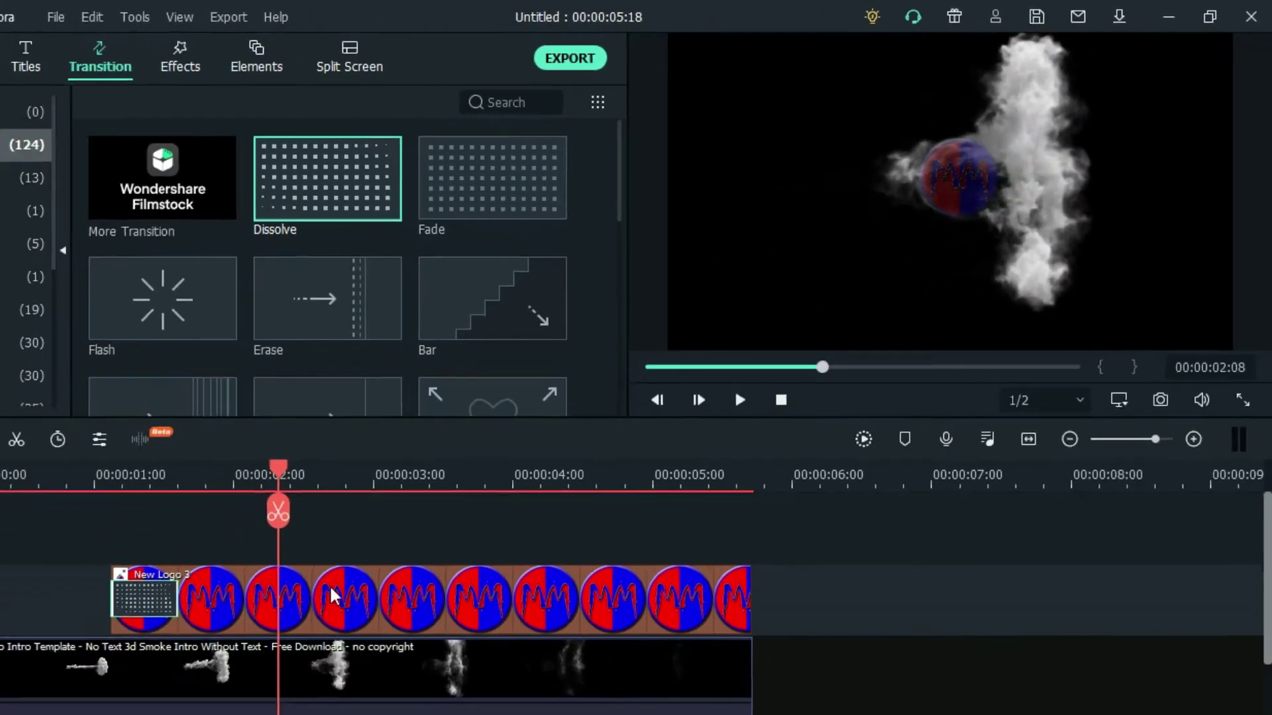
key("space")
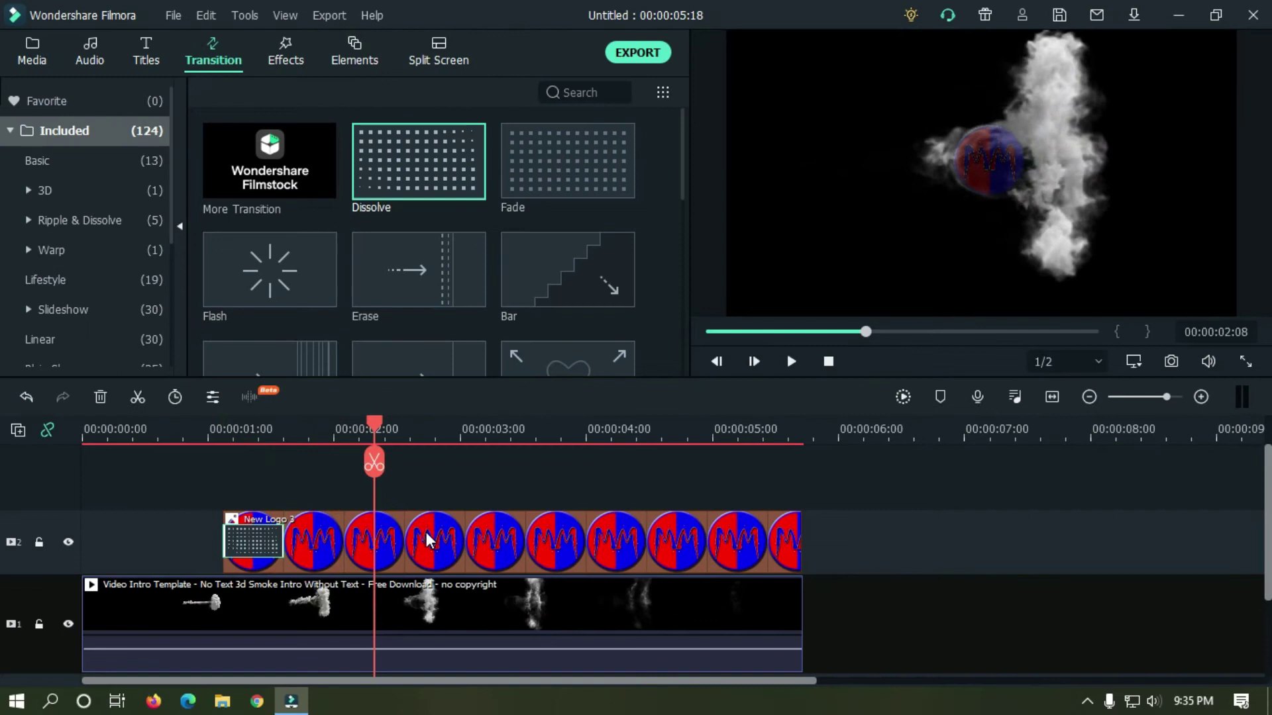
Reset the logo clip's compositing opacity from 20% back to 100%.
double_click(428, 540)
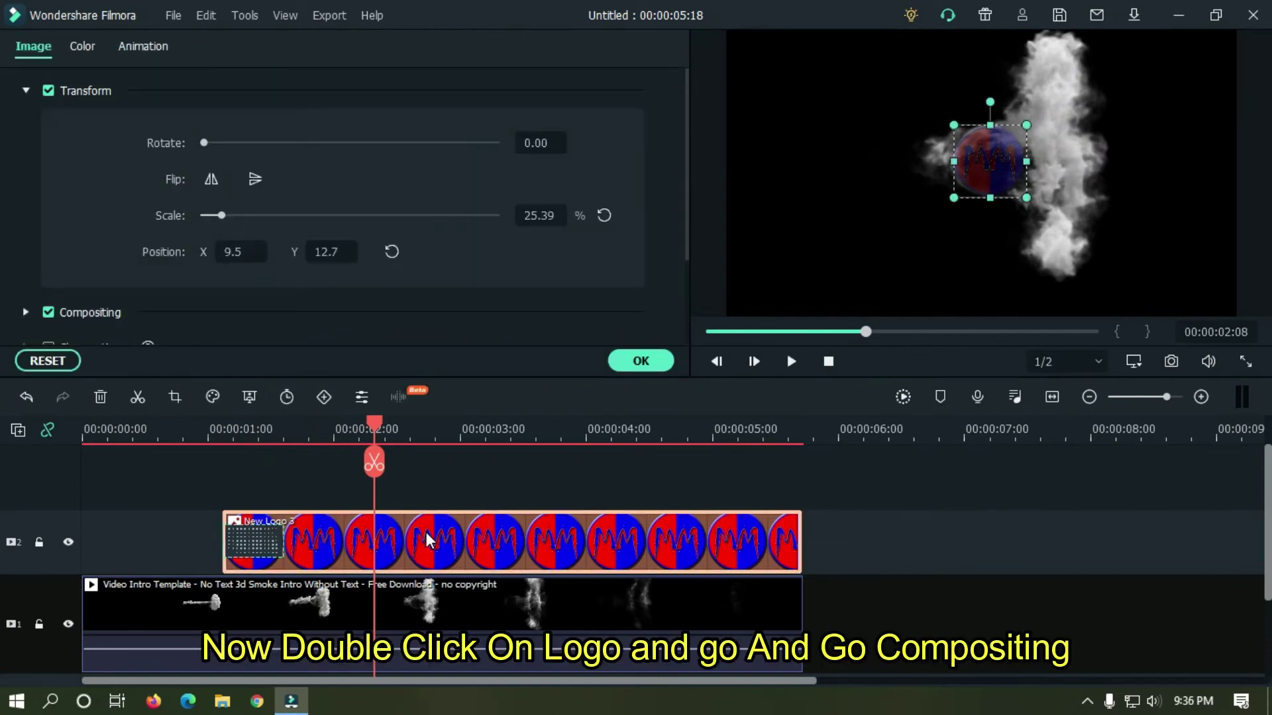
left_click(25, 91)
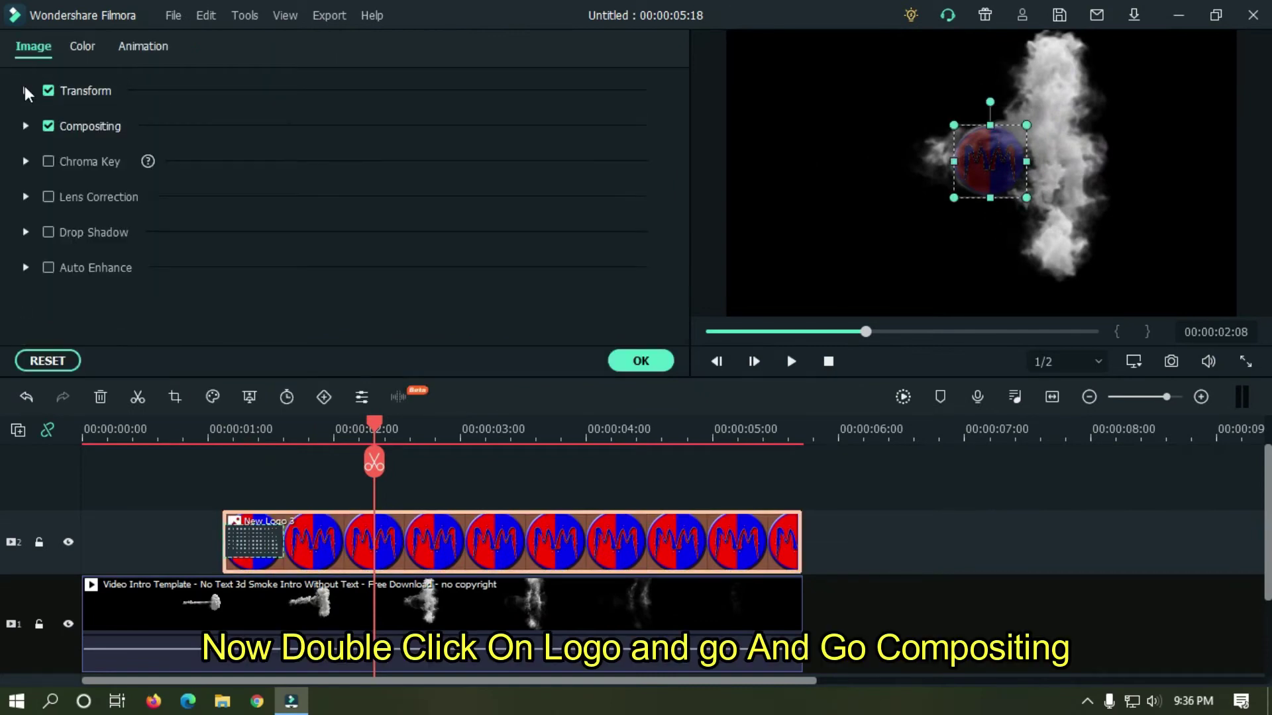
left_click(26, 126)
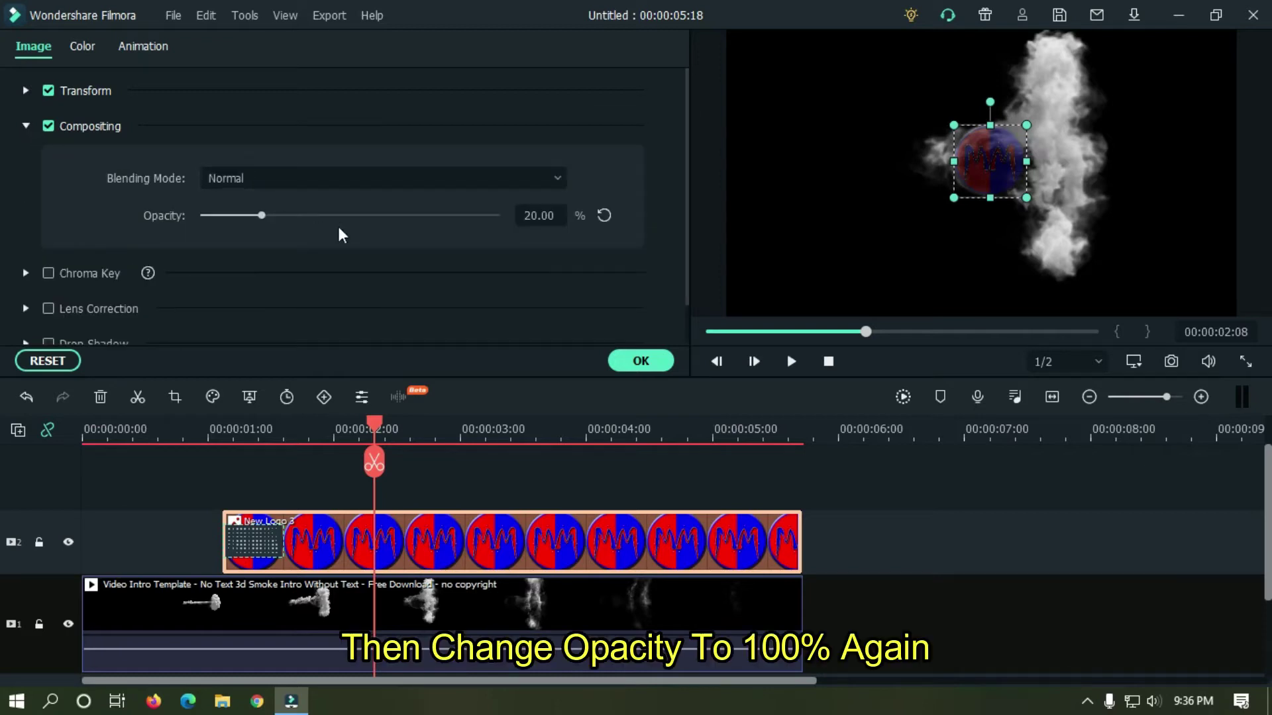
left_click(603, 216)
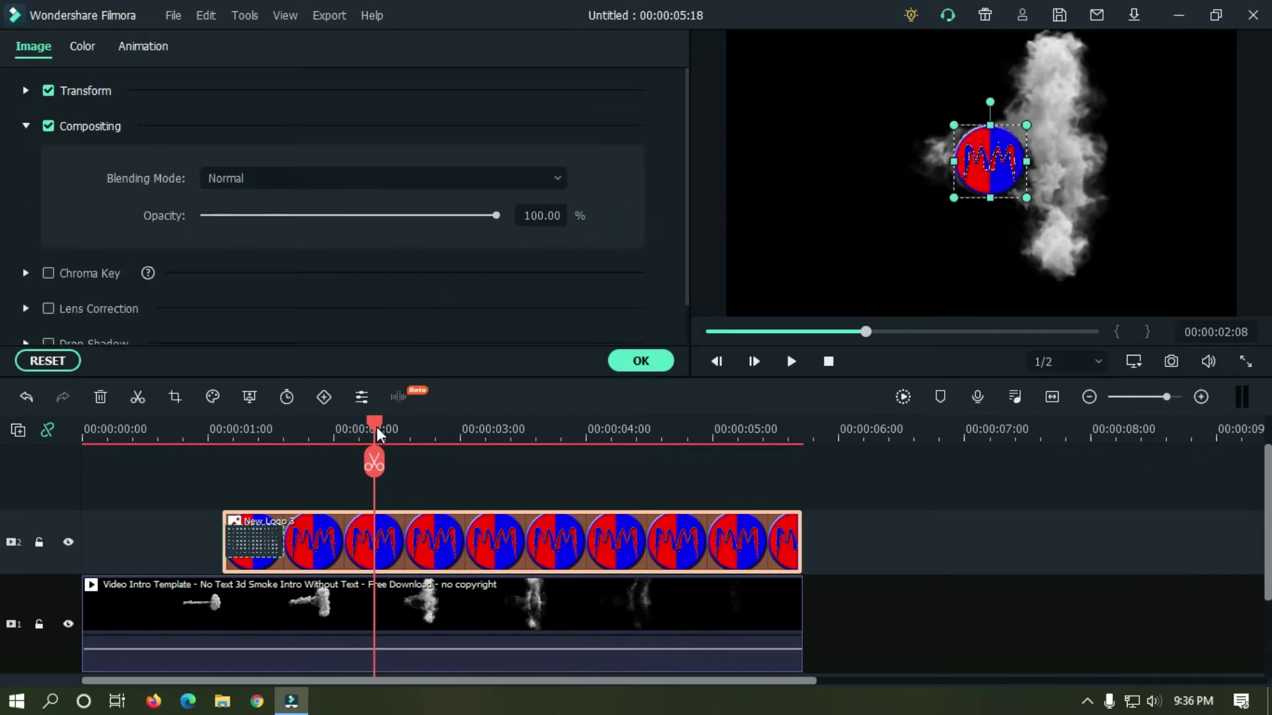
left_click_drag(381, 432, 426, 442)
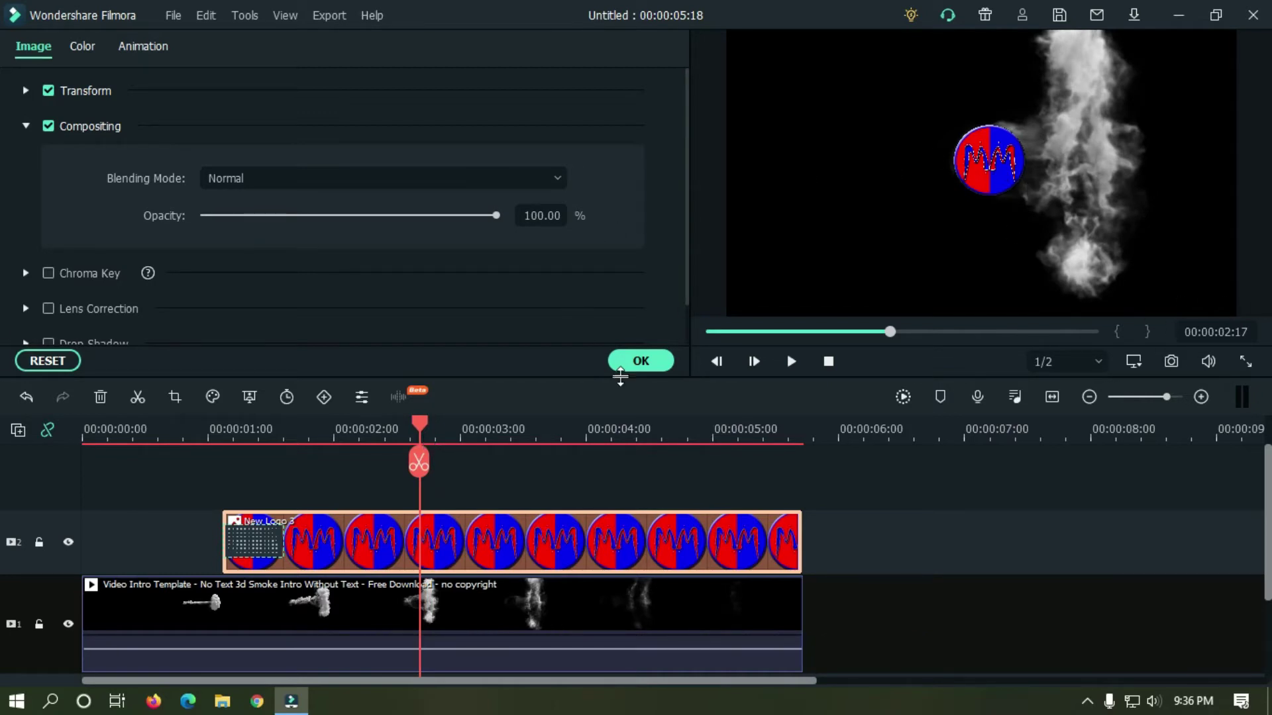
Keyframe the logo's opacity at 20% at 00:00:02:17 and 100% at 00:00:03:22.
left_click(623, 368)
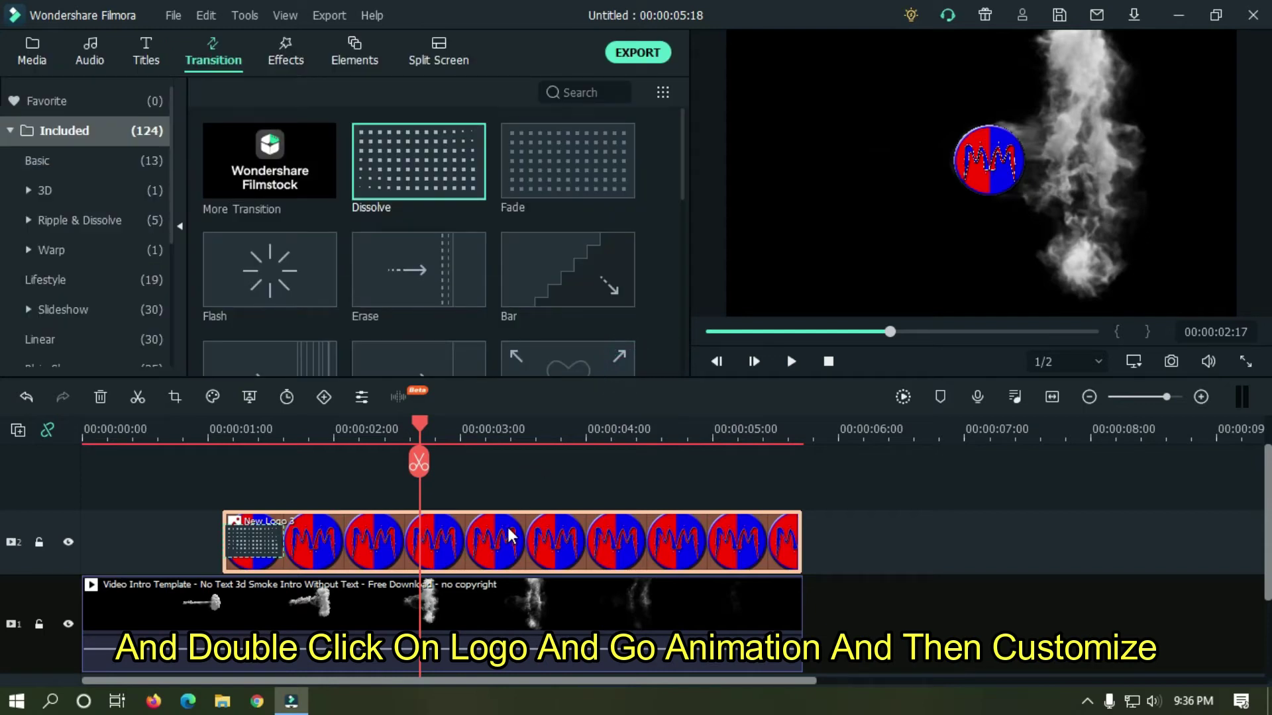
double_click(510, 535)
left_click(147, 48)
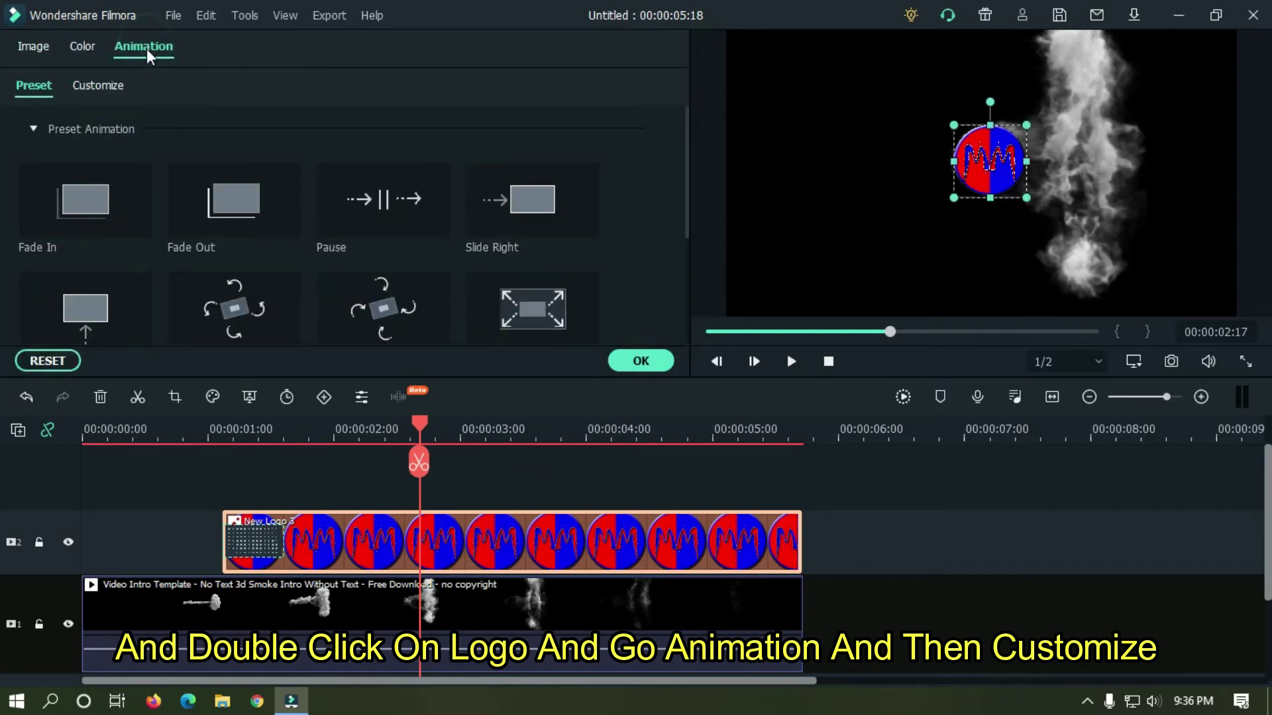
left_click(99, 85)
left_click(249, 173)
left_click(549, 319)
key("Return")
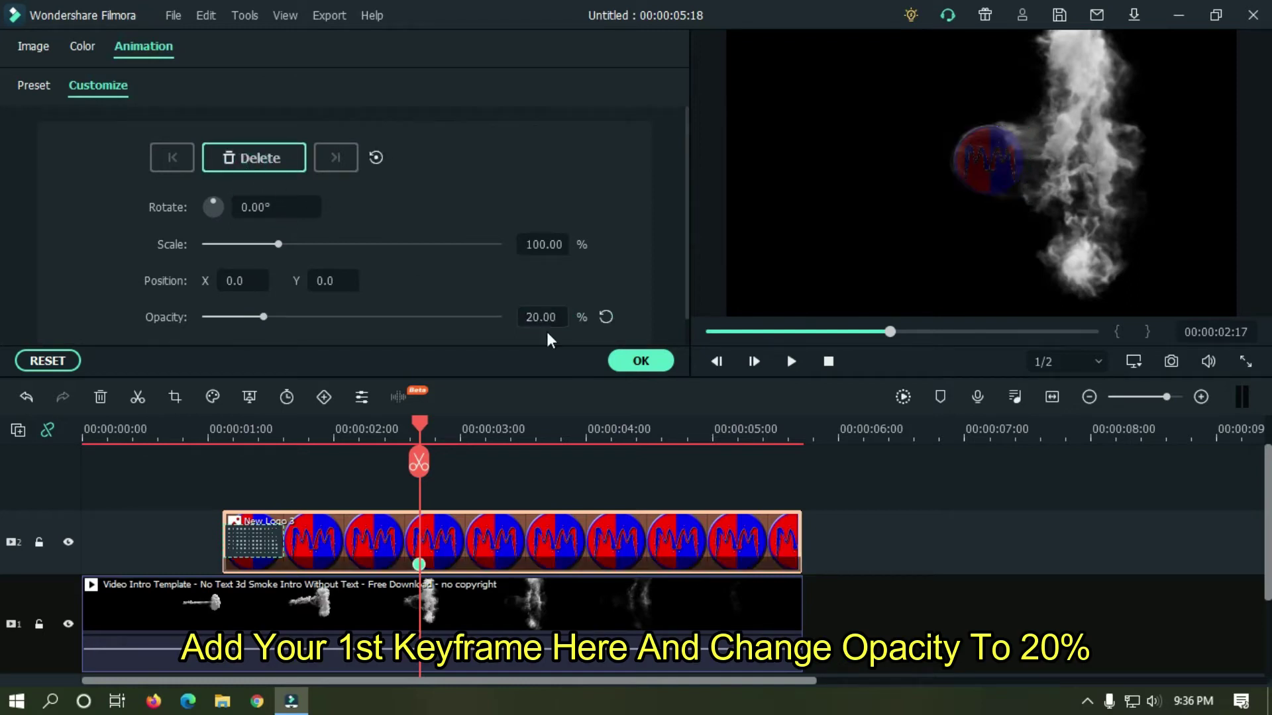
left_click_drag(420, 424, 575, 411)
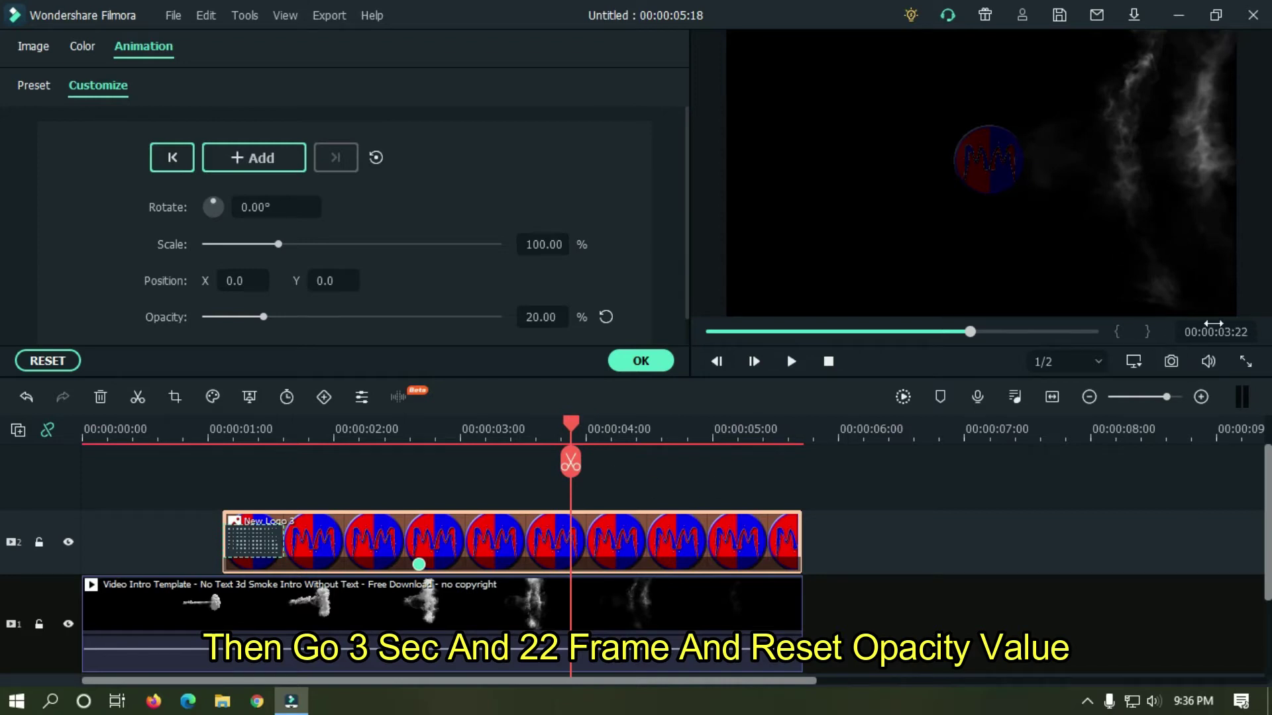
left_click(605, 318)
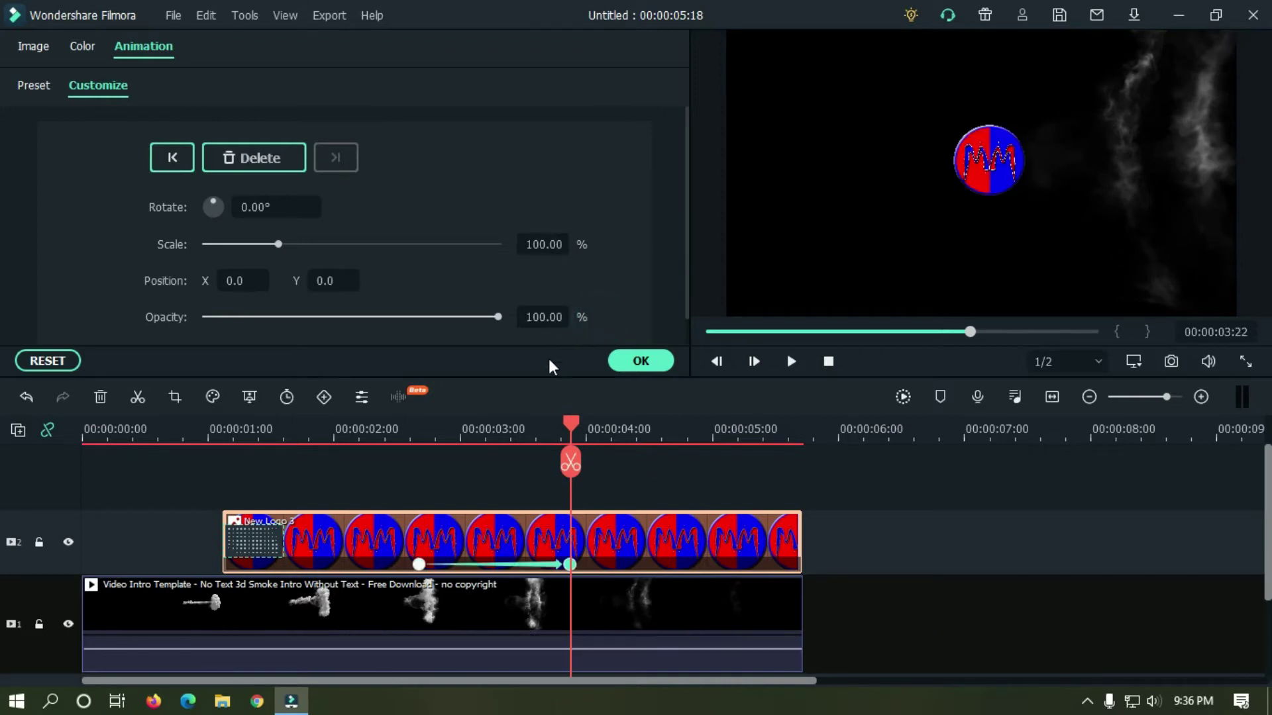
Render the preview and play the intro to review the logo emerging from the smoke.
left_click(901, 397)
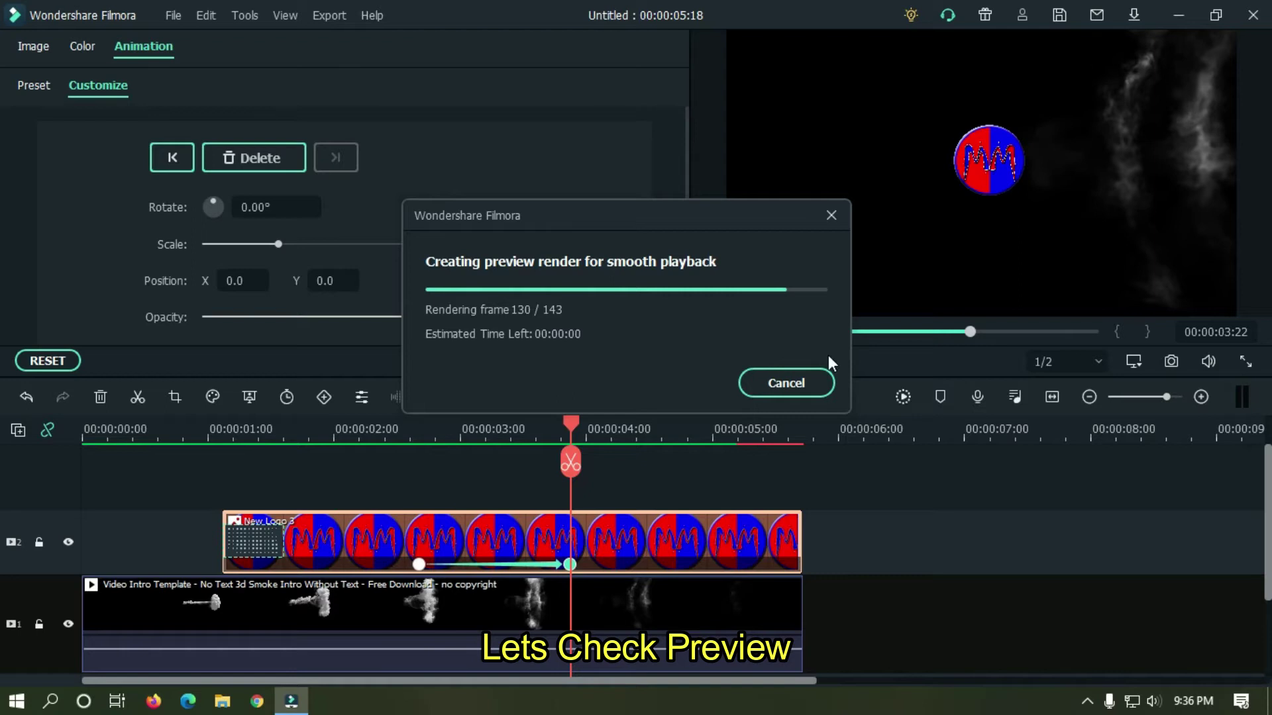
left_click(669, 361)
left_click(791, 361)
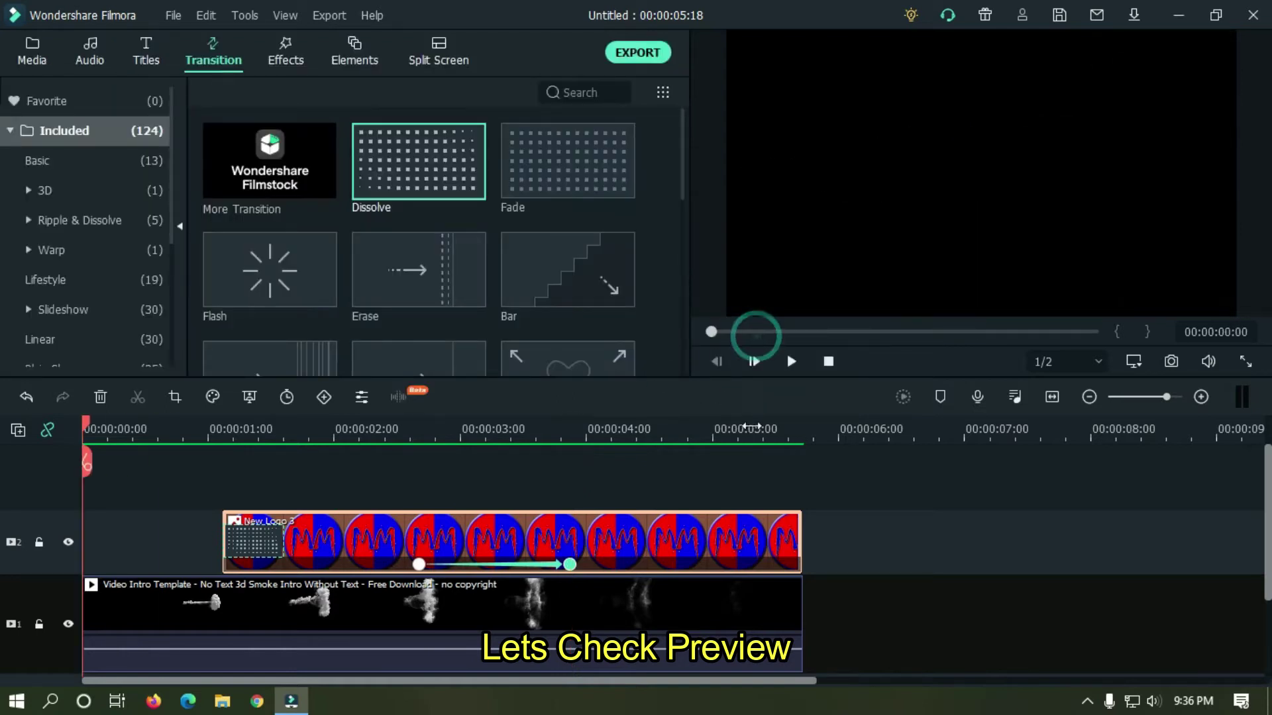
left_click(905, 510)
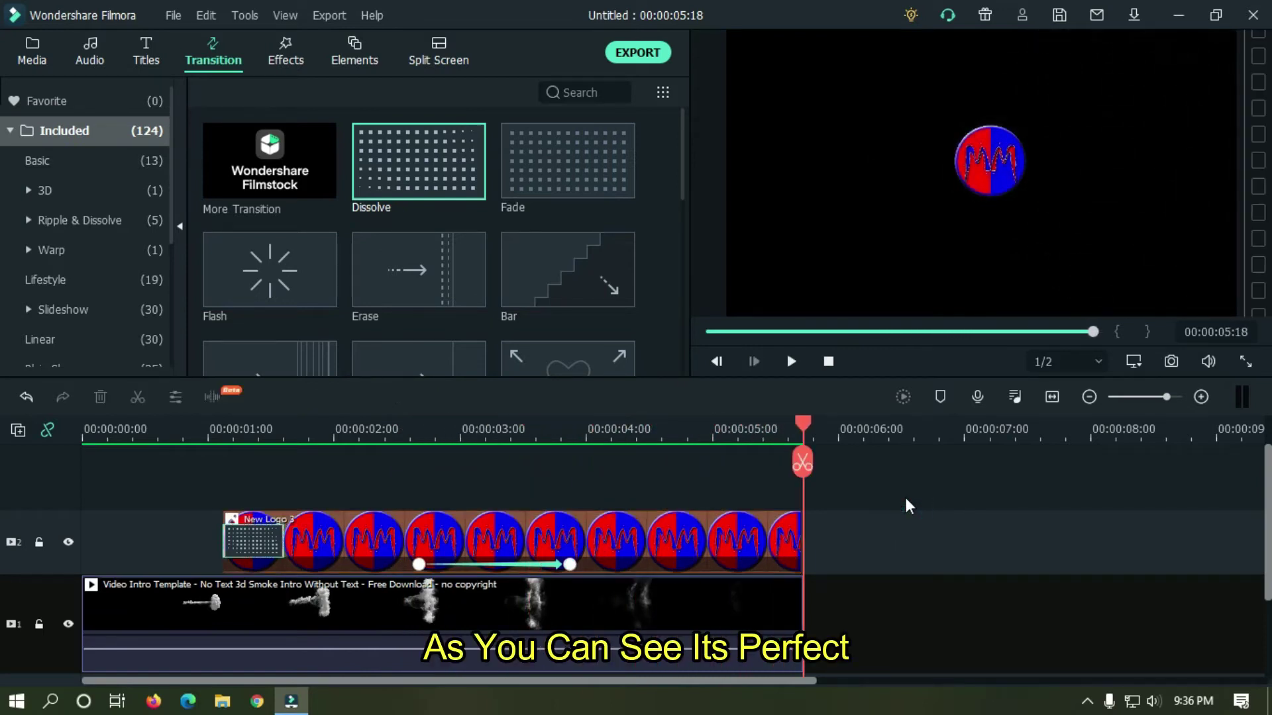
left_click_drag(803, 423, 172, 427)
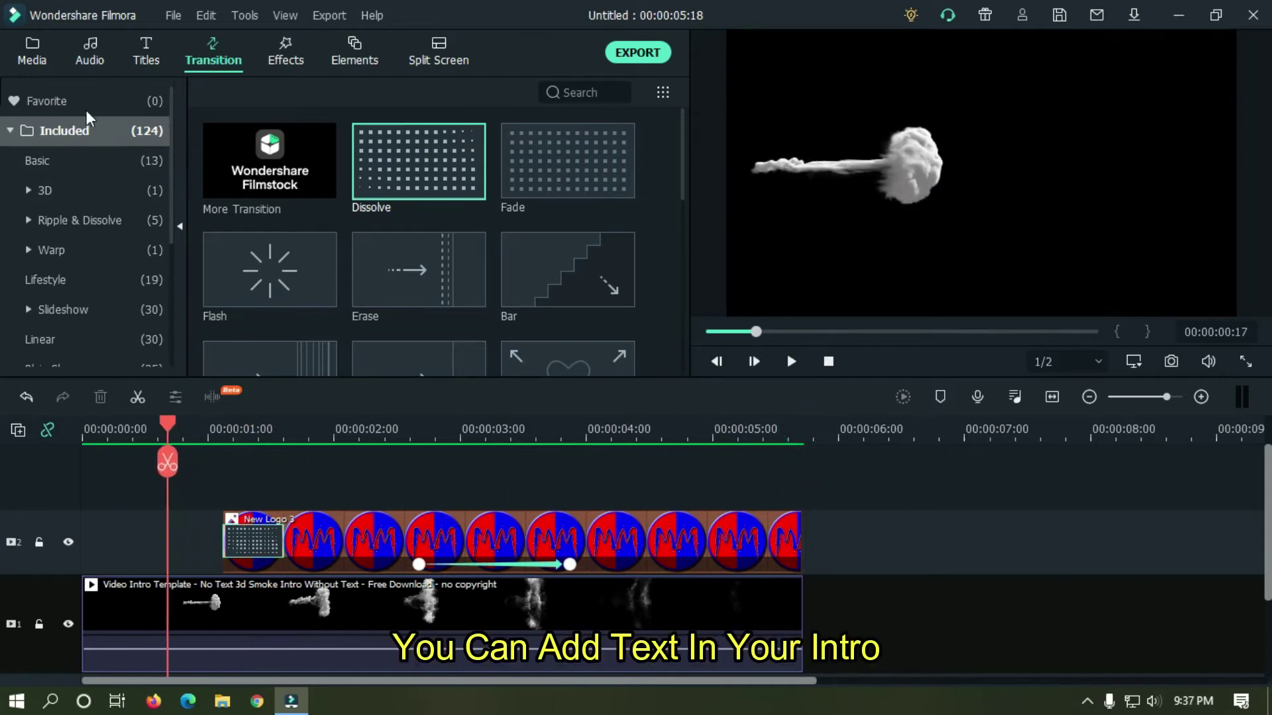
Add the Default Title on a new track above the logo, trimmed to end with the other clips.
left_click(132, 52)
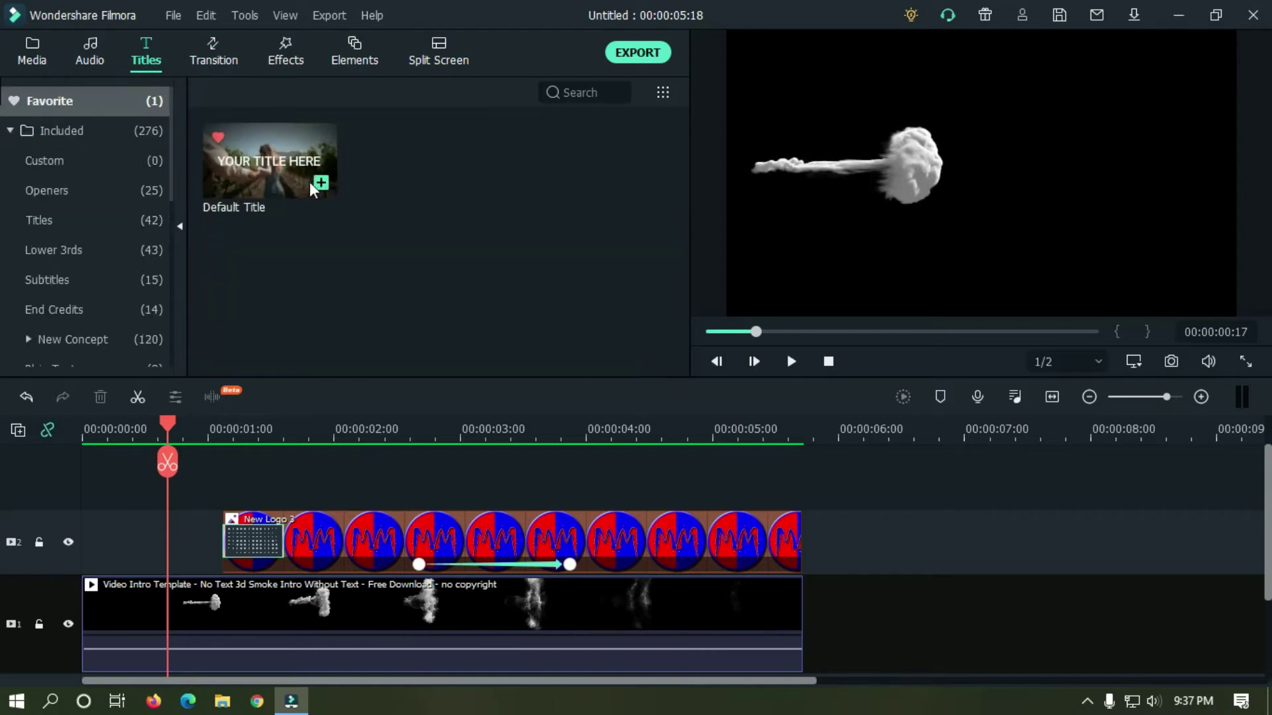
left_click_drag(294, 181, 232, 479)
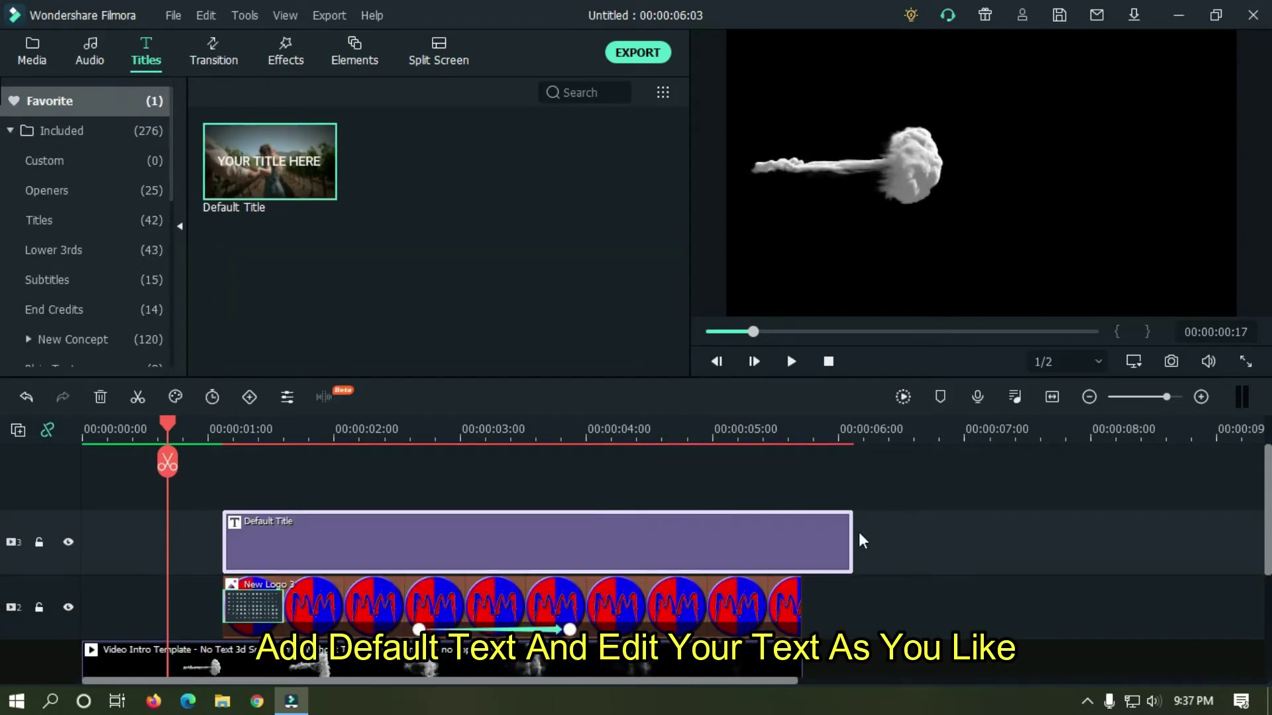
left_click_drag(852, 528, 792, 530)
Replace the placeholder title text with the channel name.
double_click(690, 538)
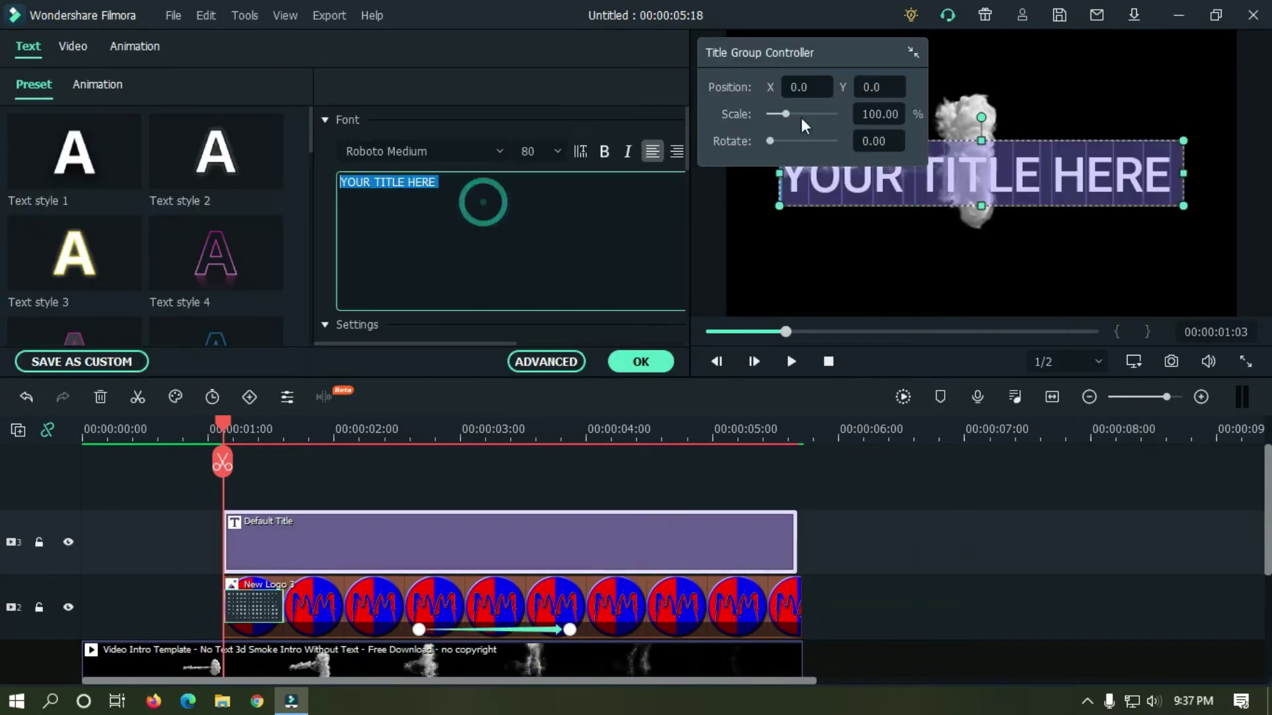
left_click(835, 66)
double_click(679, 565)
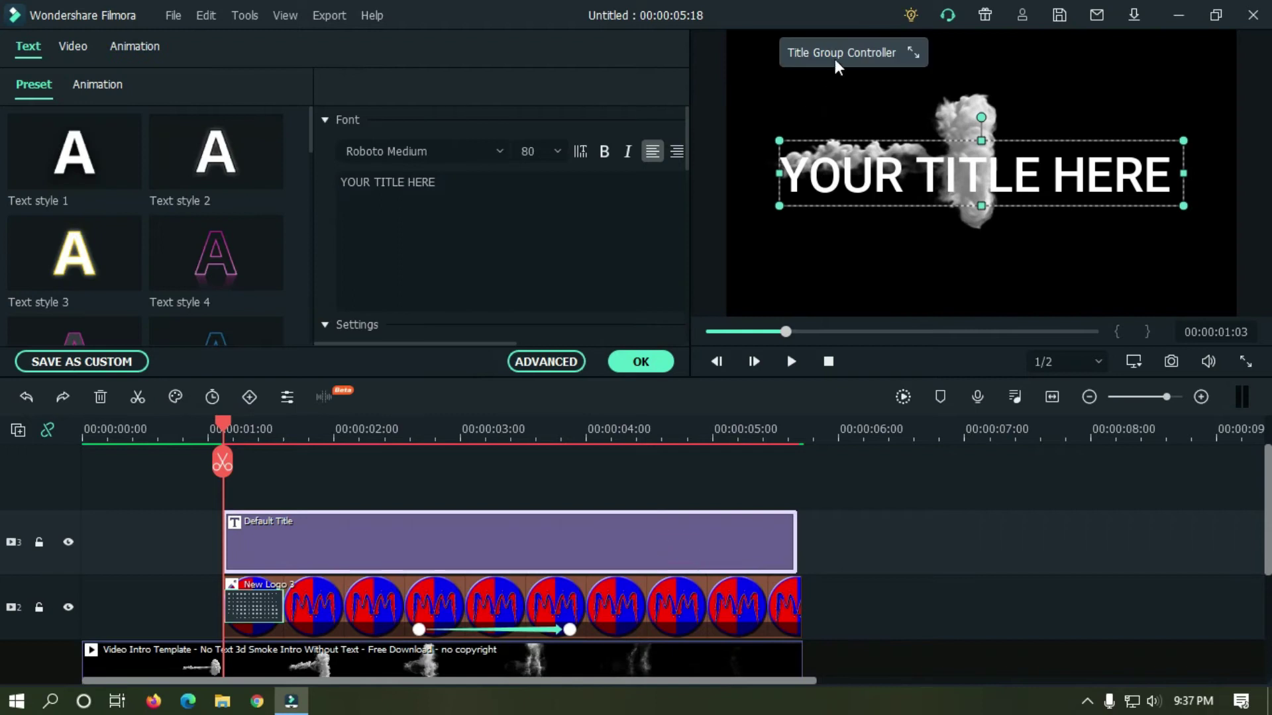
key("ctrl+a")
type("MAHMUD")
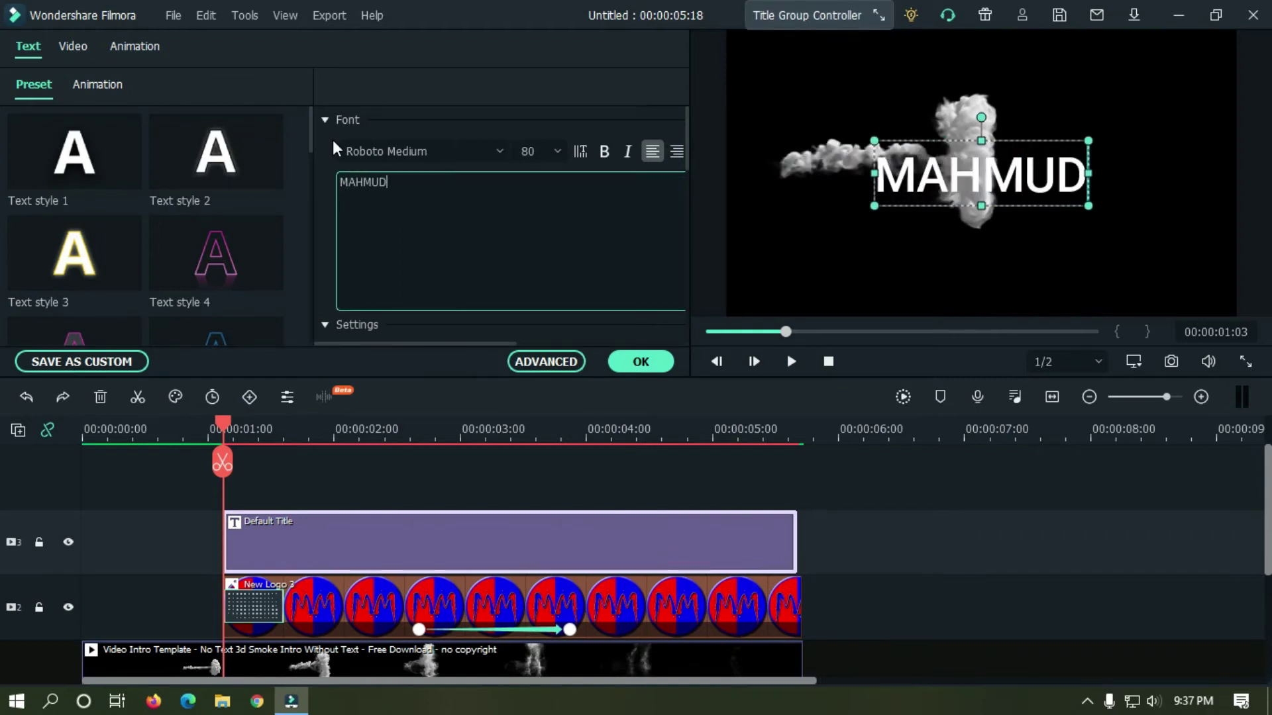
Set the title to Impact font, size 40, and move it down beneath the logo.
key("ctrl+a")
left_click(464, 151)
type("imp")
key("Return")
key("Tab")
type("40")
key("Return")
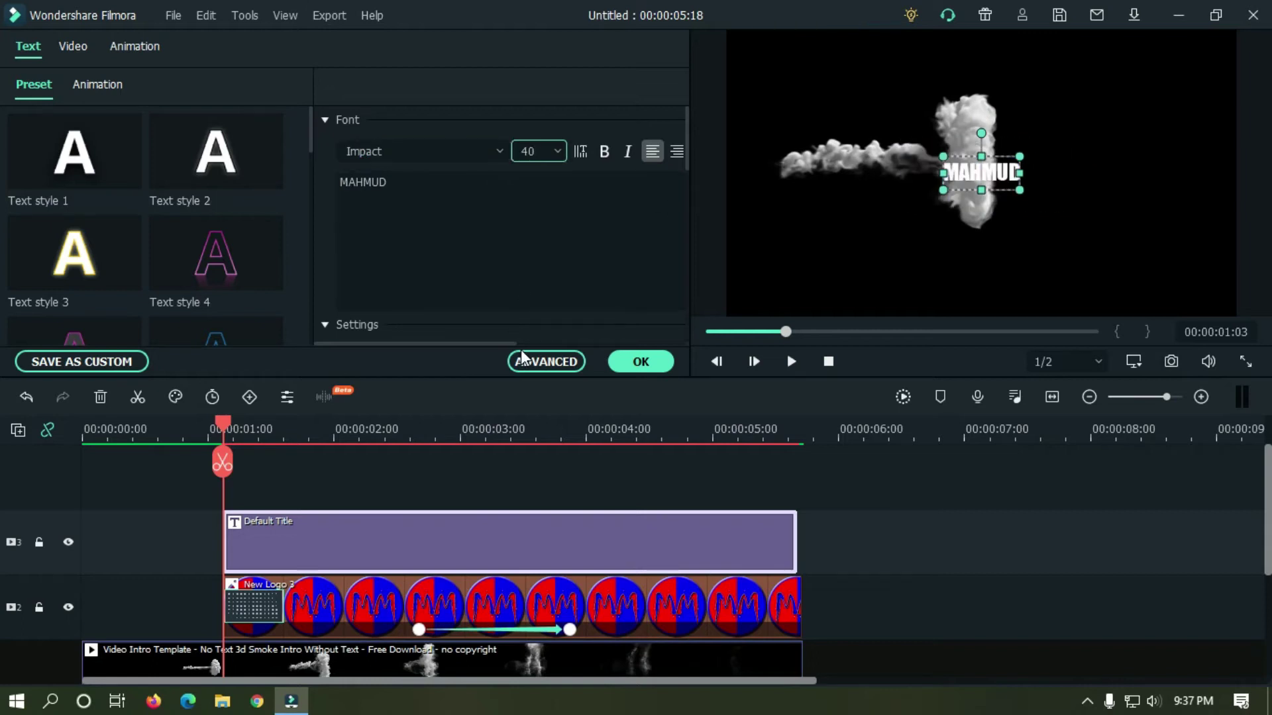
left_click_drag(979, 166, 979, 229)
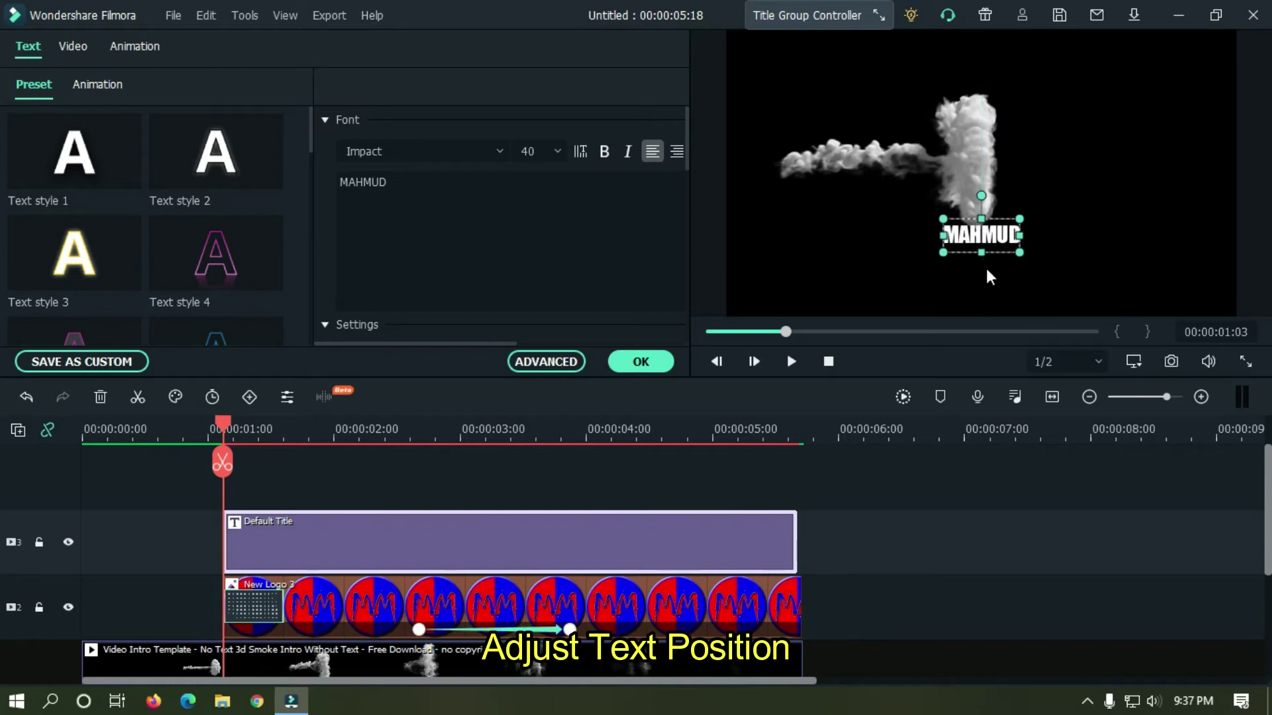
Play the intro to check the title placement, then confirm the title edits.
left_click(178, 429)
key("space")
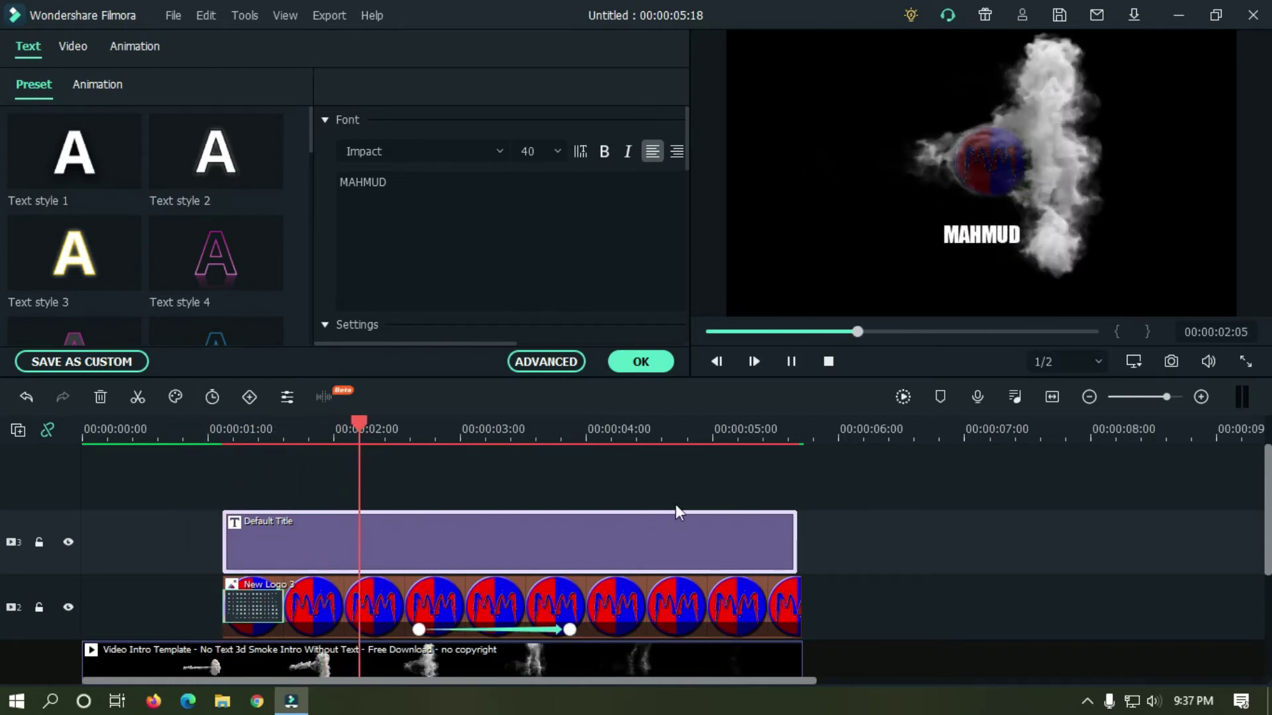
left_click(682, 539)
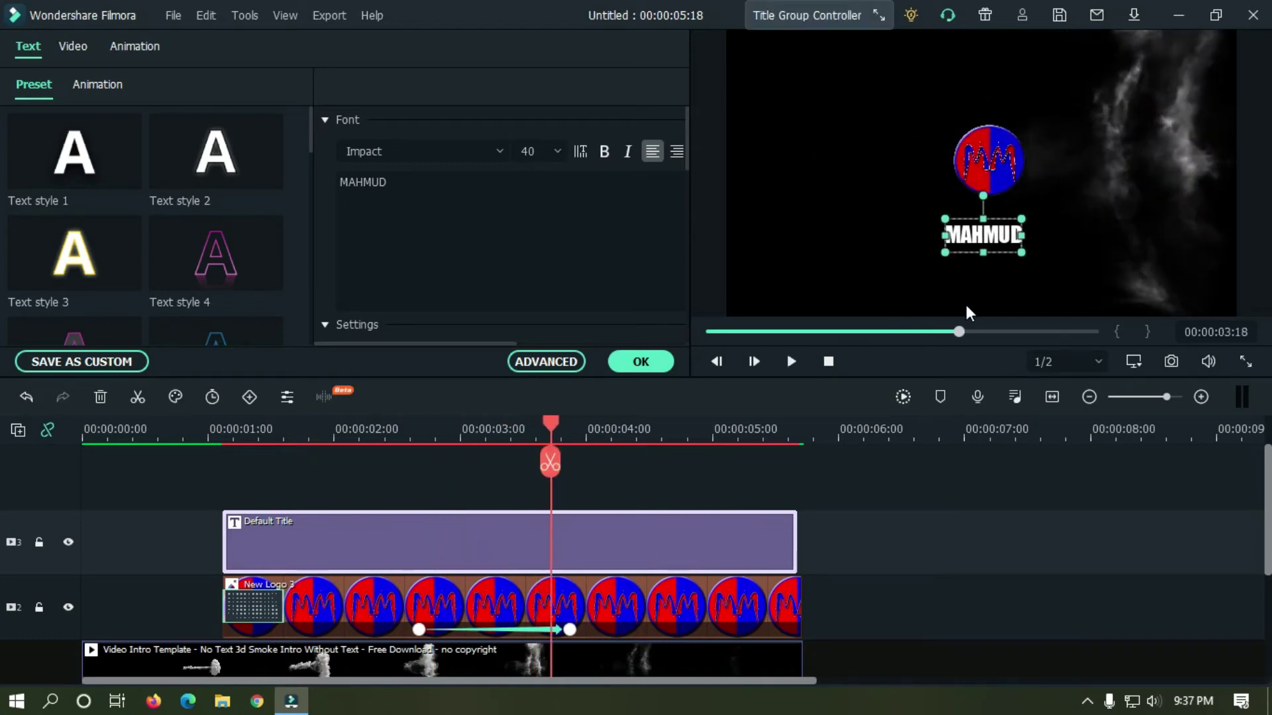
left_click(997, 501)
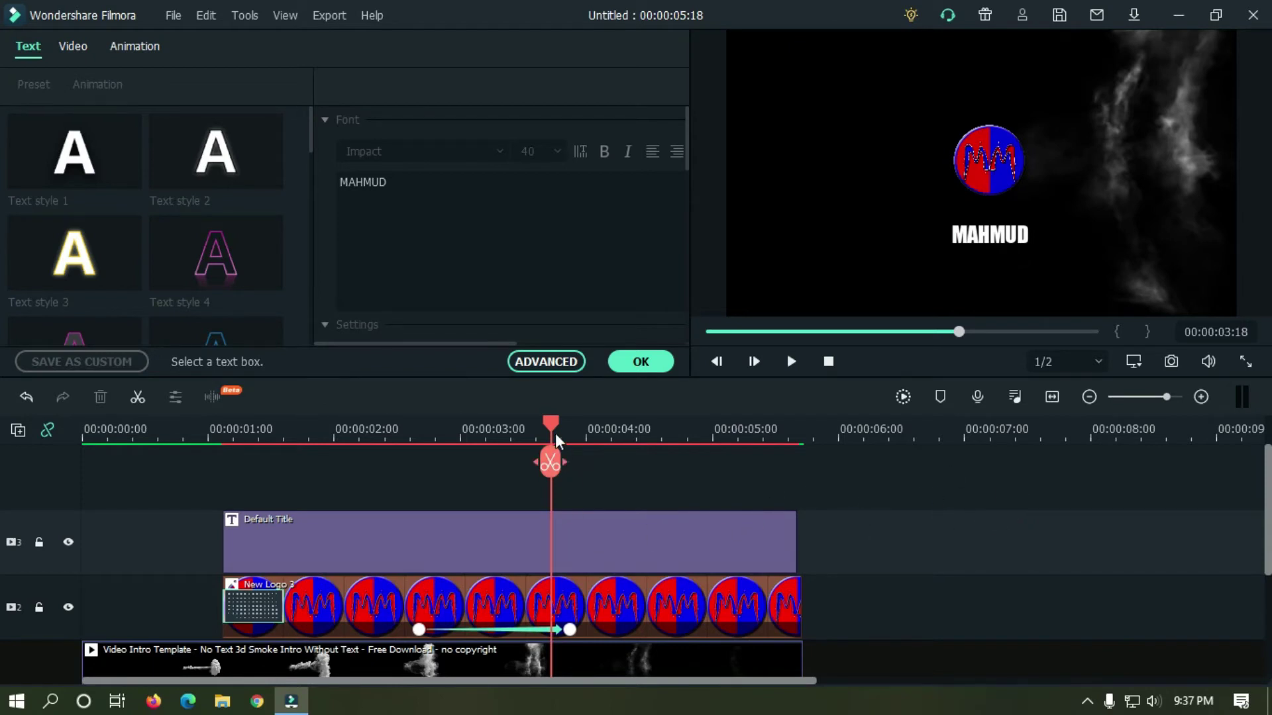
left_click_drag(554, 432, 228, 449)
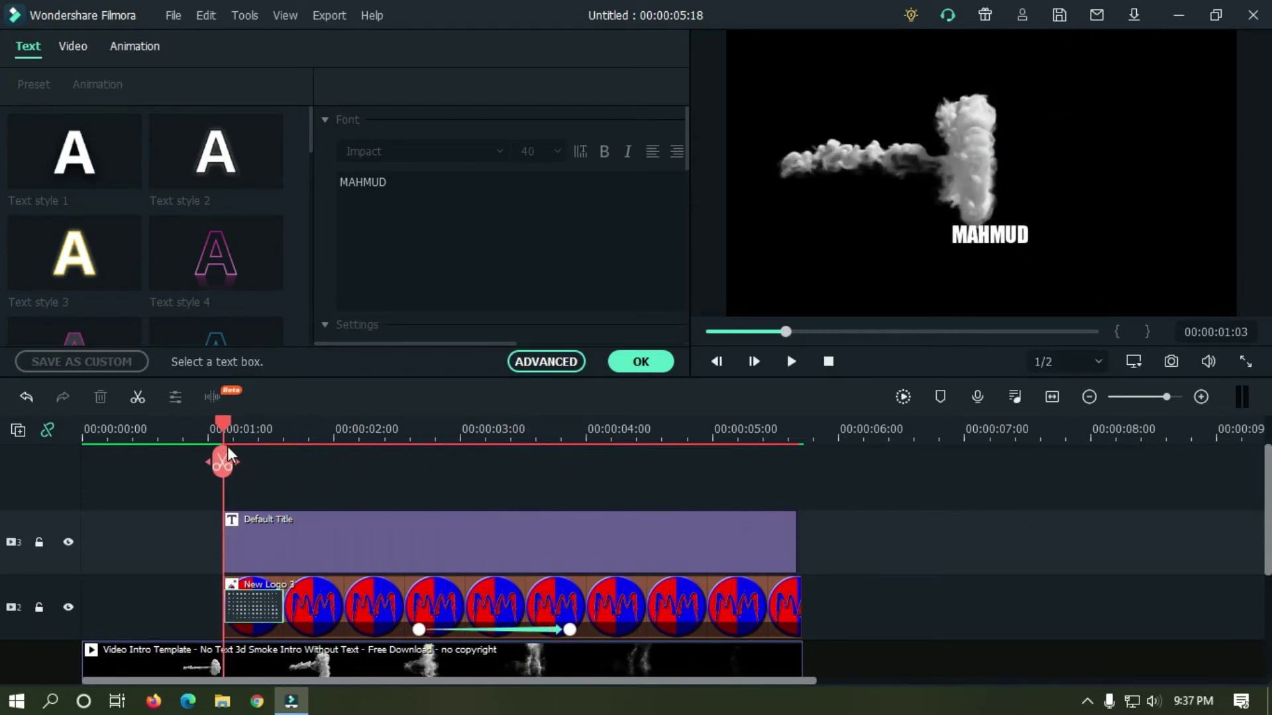
left_click(666, 363)
Add a Dissolve at the Default Title's start and play back to see the name fade in.
left_click(214, 54)
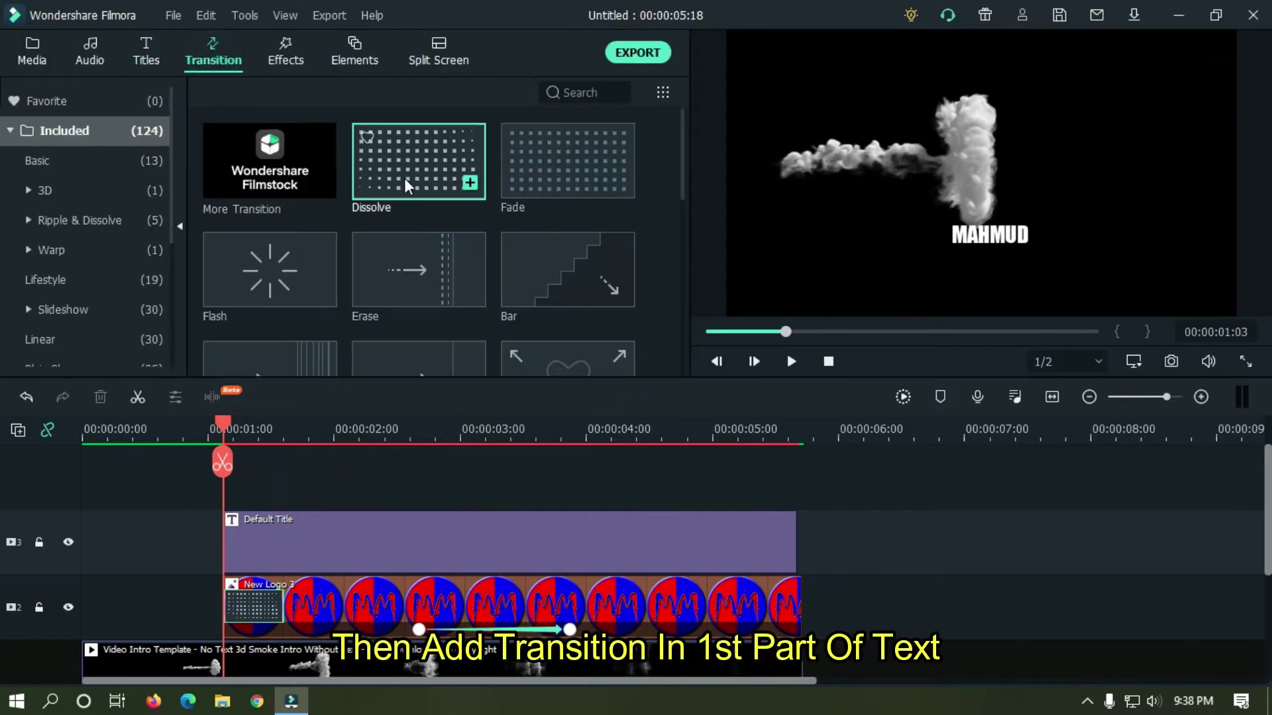
left_click_drag(404, 178, 283, 545)
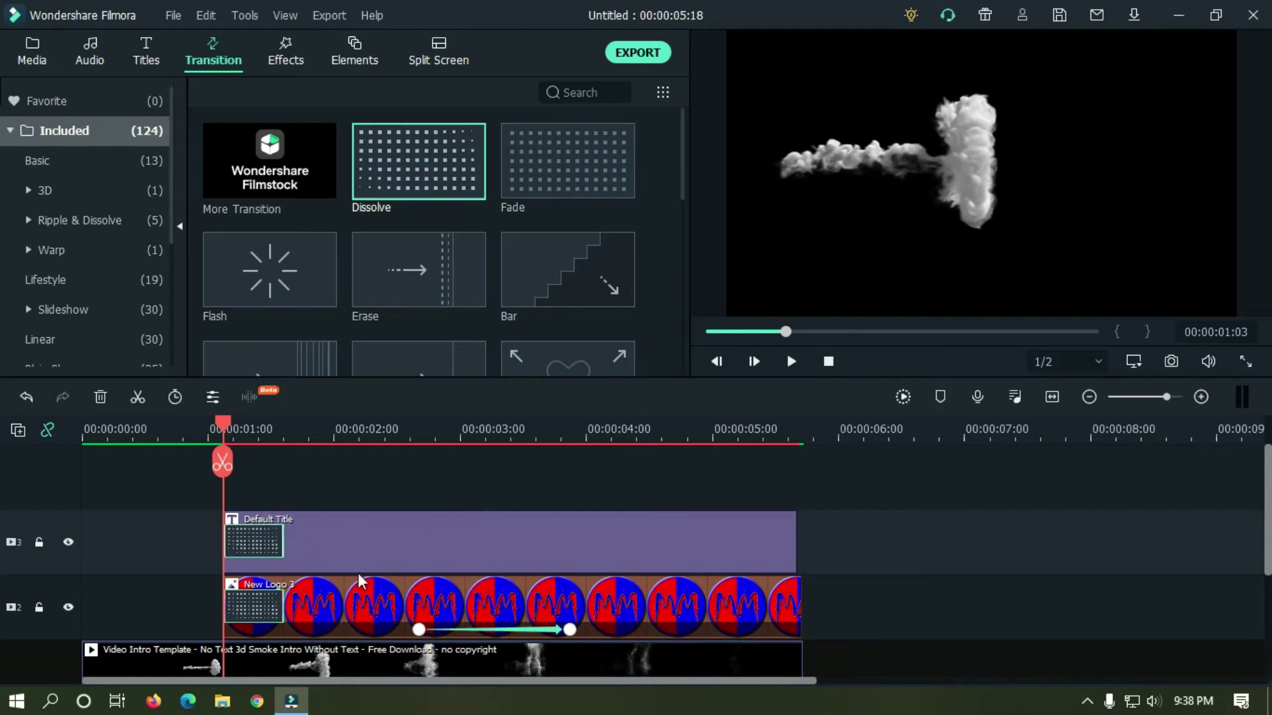
left_click(189, 431)
key("space")
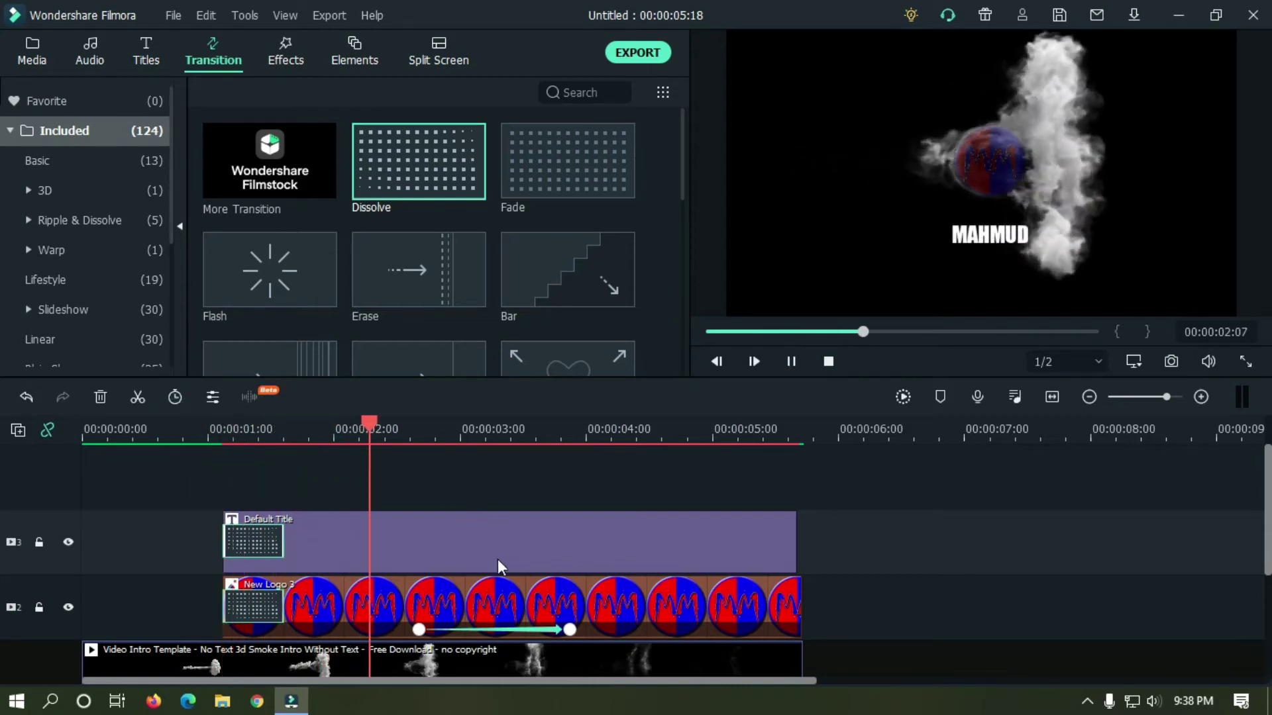
key("space")
Keyframe the title's opacity from 20% up to 100% at about 00:00:03:22.
double_click(453, 545)
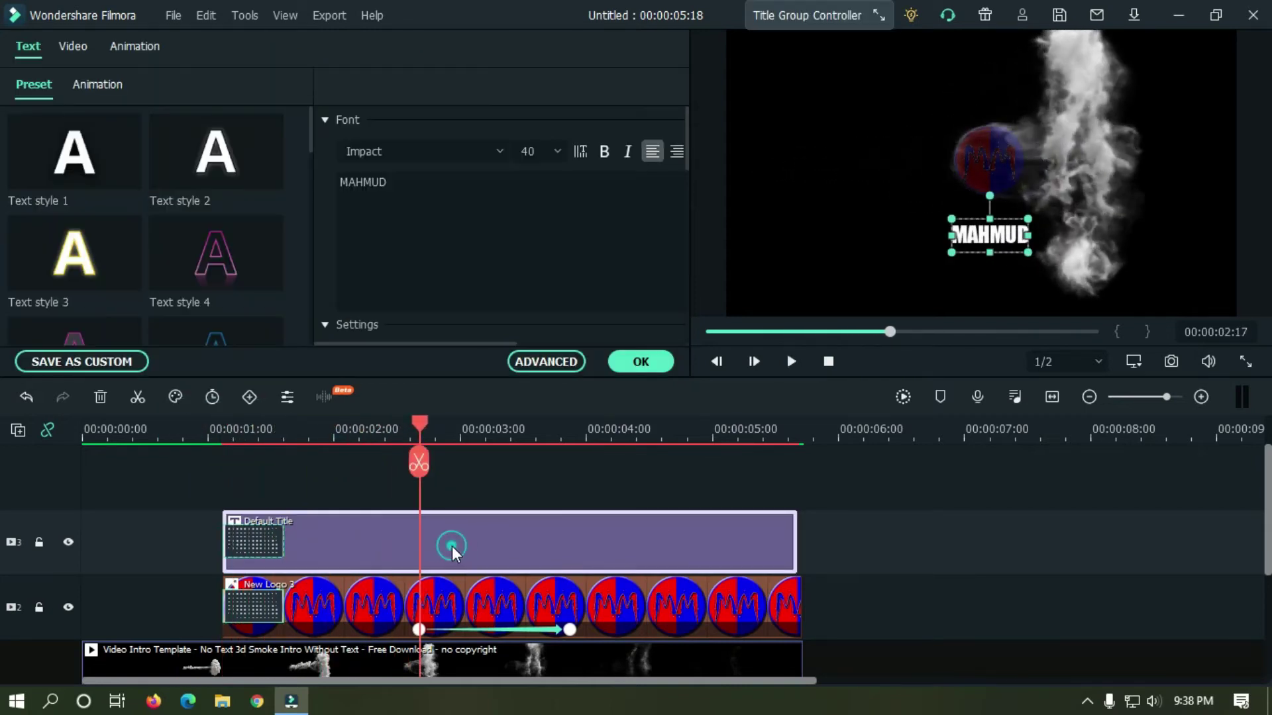
left_click(149, 45)
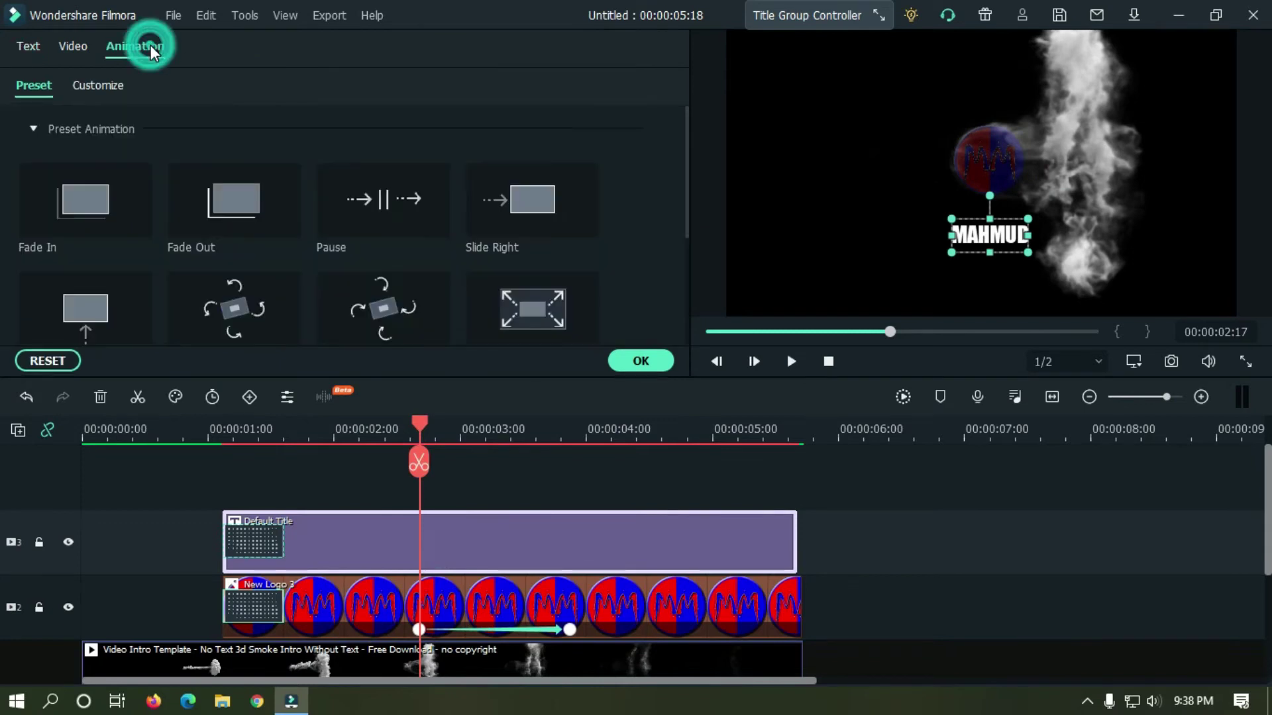
left_click(99, 84)
left_click(545, 316)
type("20")
key("Return")
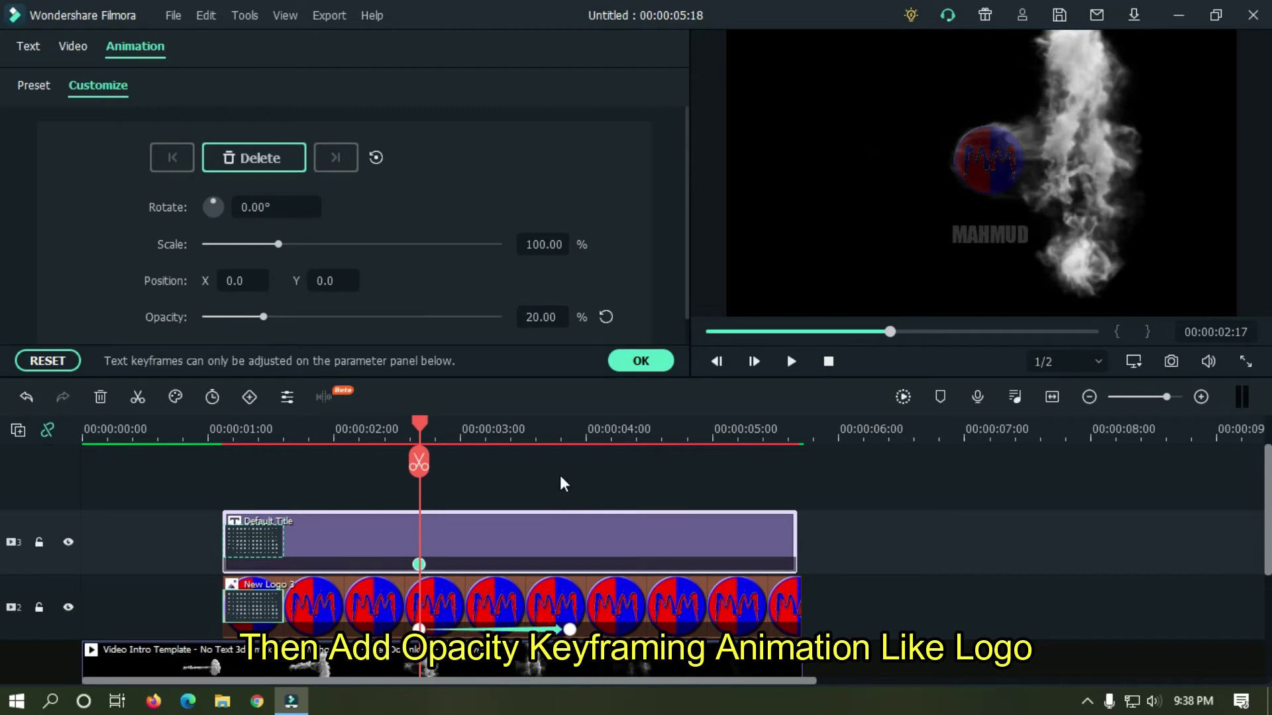
left_click(571, 438)
left_click(606, 317)
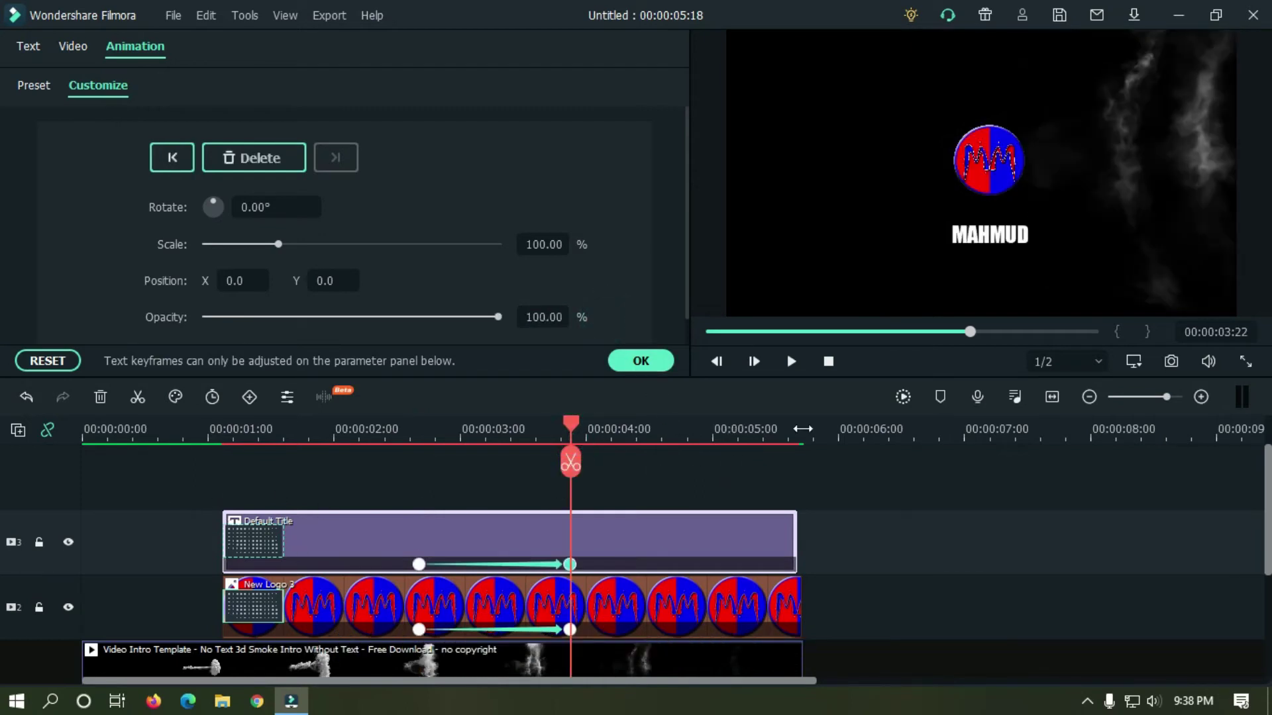
Render the preview and play the intro from the start.
left_click(904, 396)
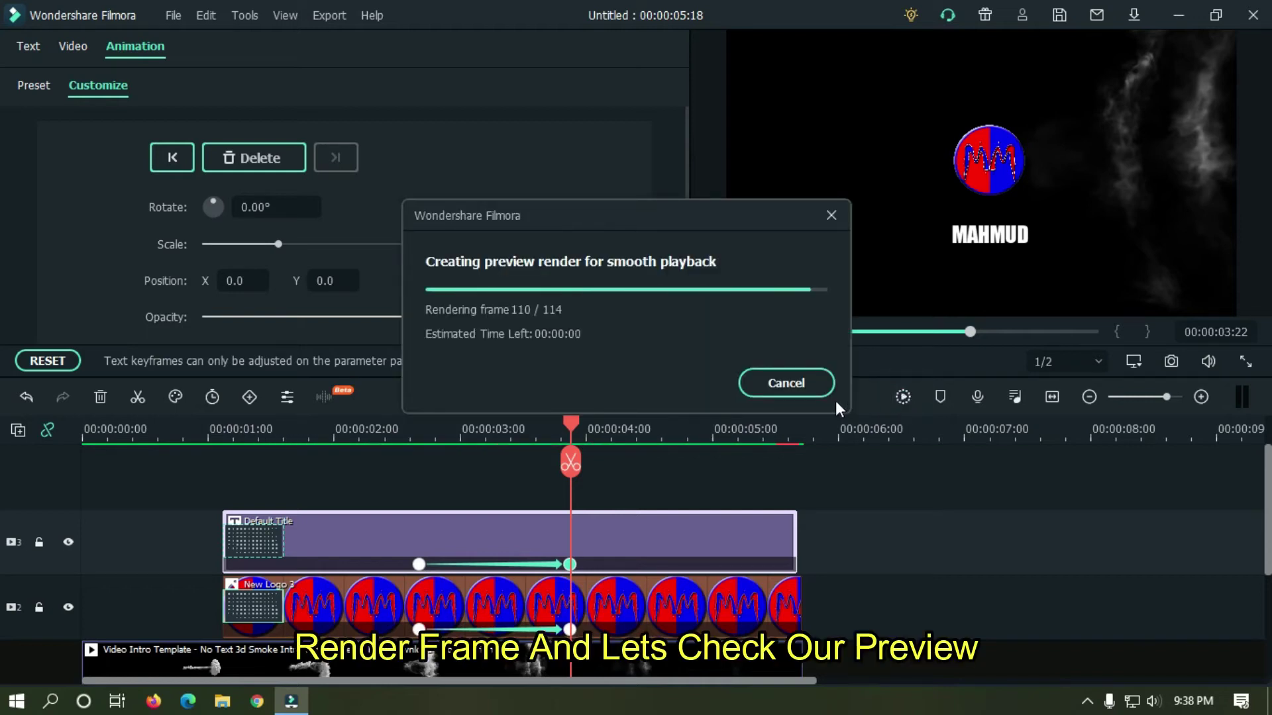
left_click(665, 363)
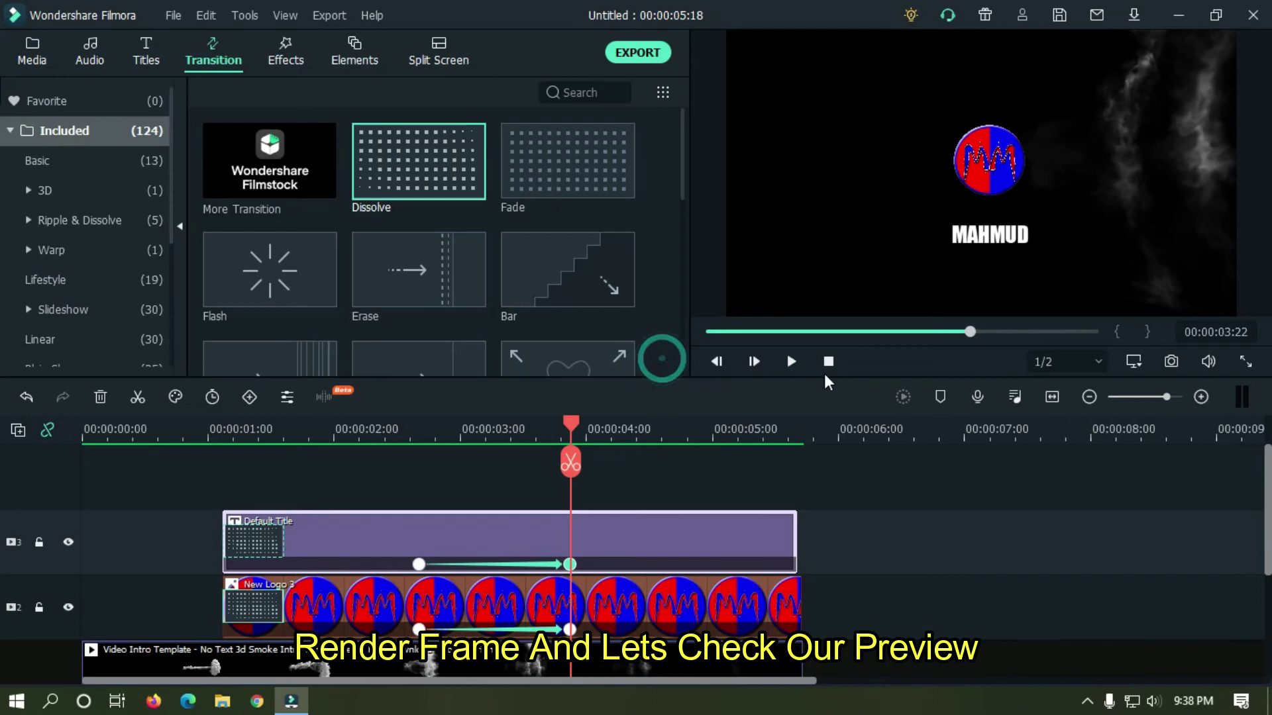
left_click(828, 363)
key("space")
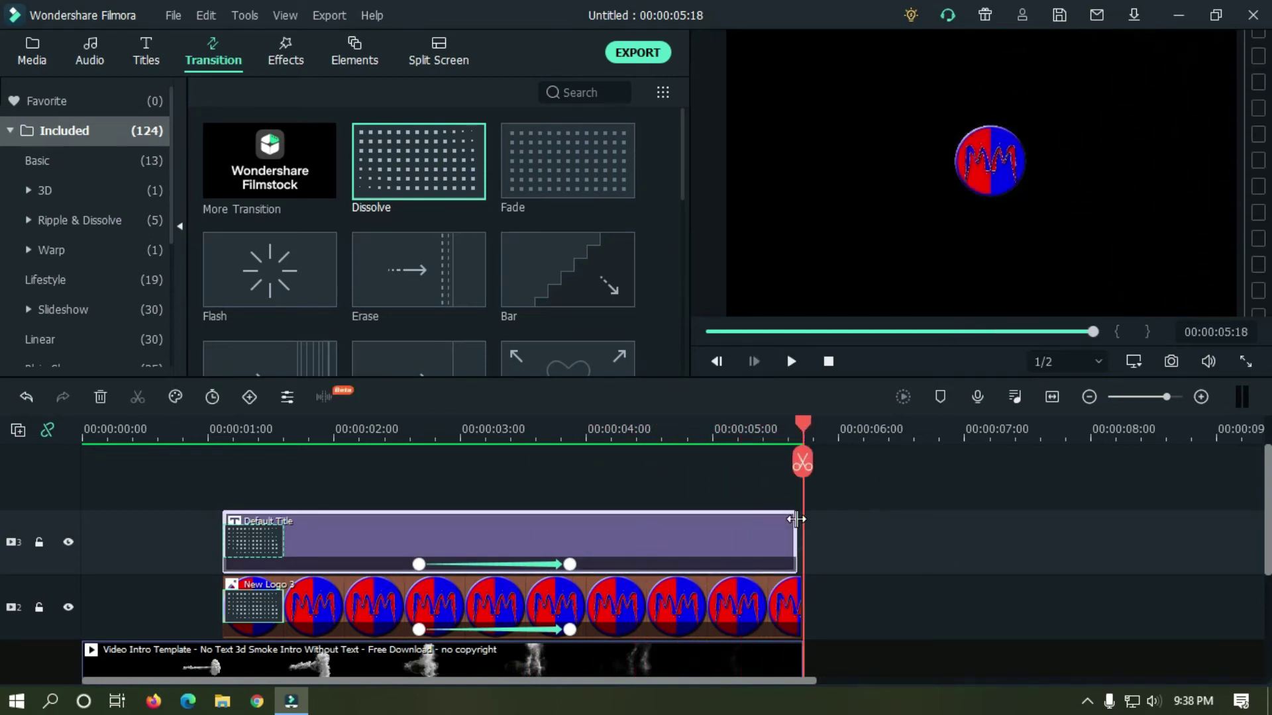
Extend the Default Title clip to end flush with the logo at 00:00:05:18.
left_click_drag(796, 529, 810, 529)
left_click(864, 511)
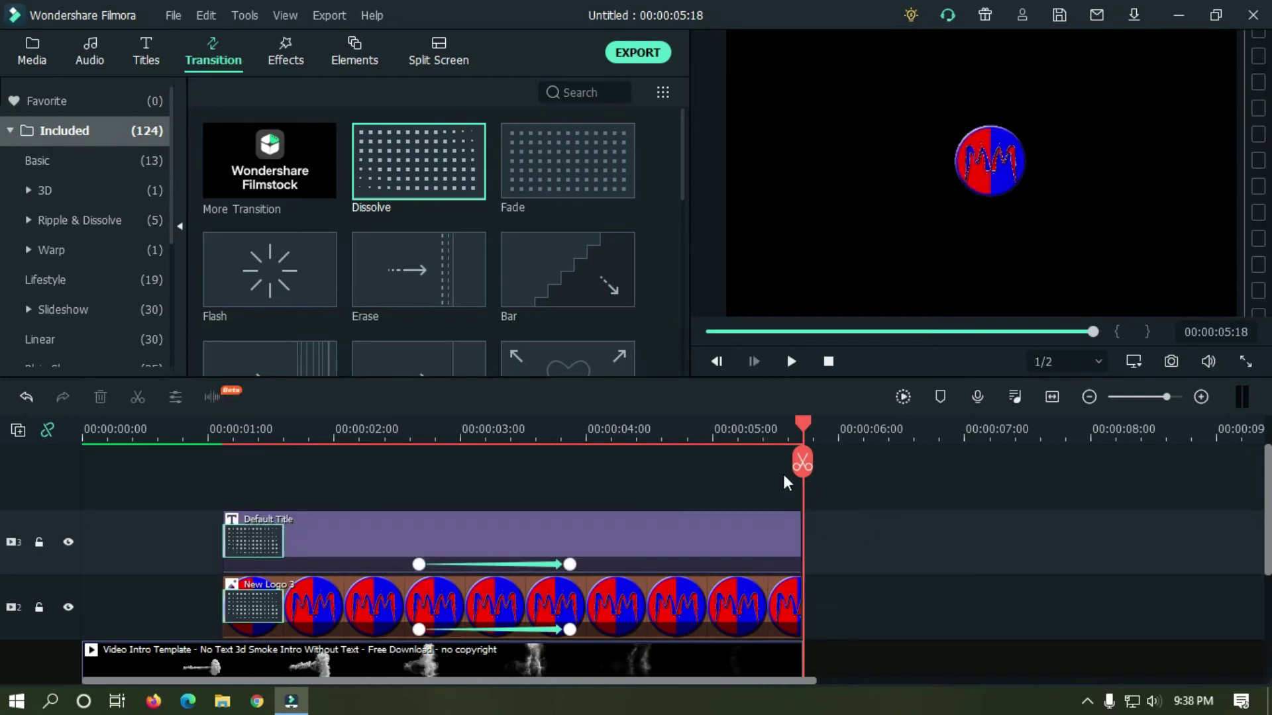
left_click(788, 432)
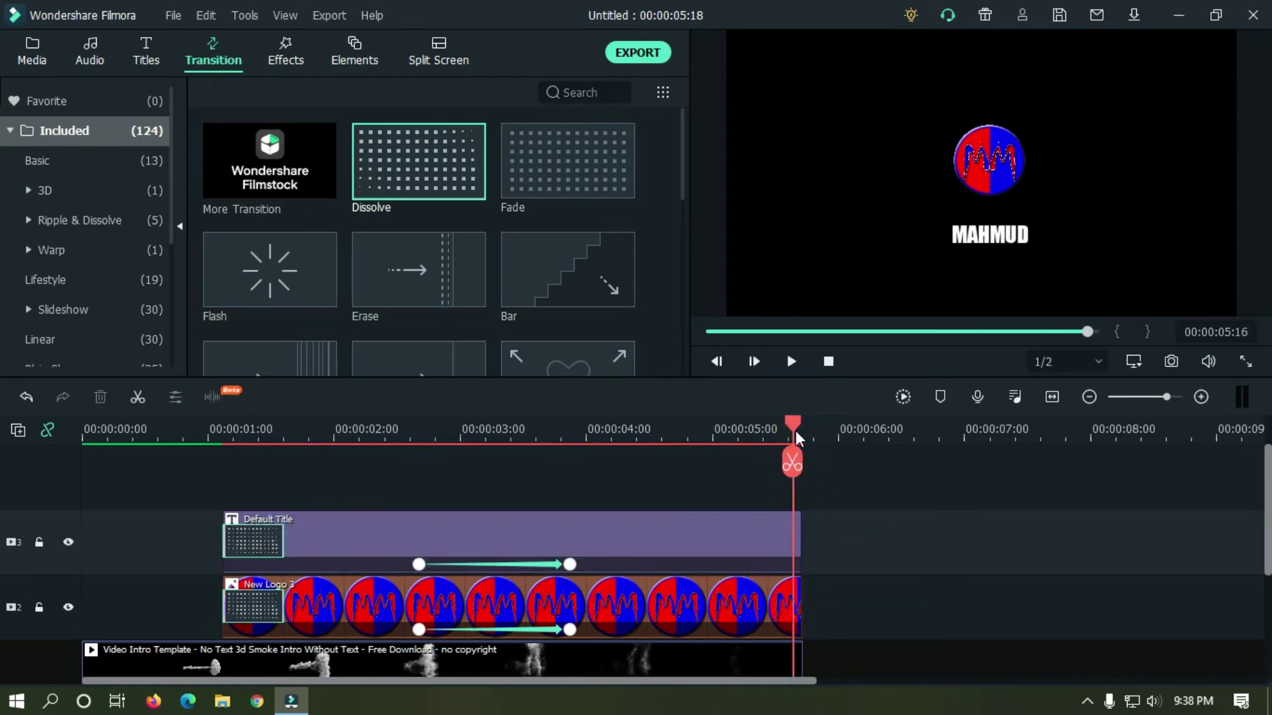
left_click(697, 436)
Open the Template project from the Desktop, choosing not to save the current project.
key("Home")
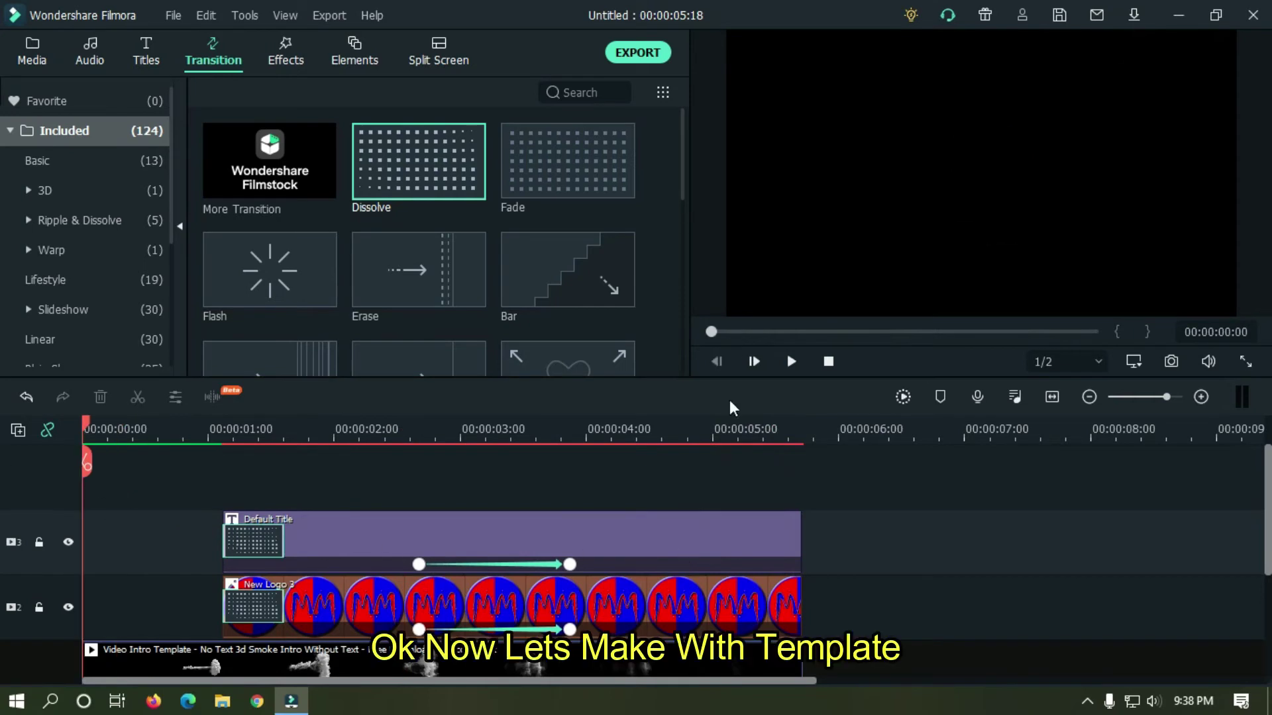
scroll(874, 536, "down", 2)
scroll(861, 526, "up", 2)
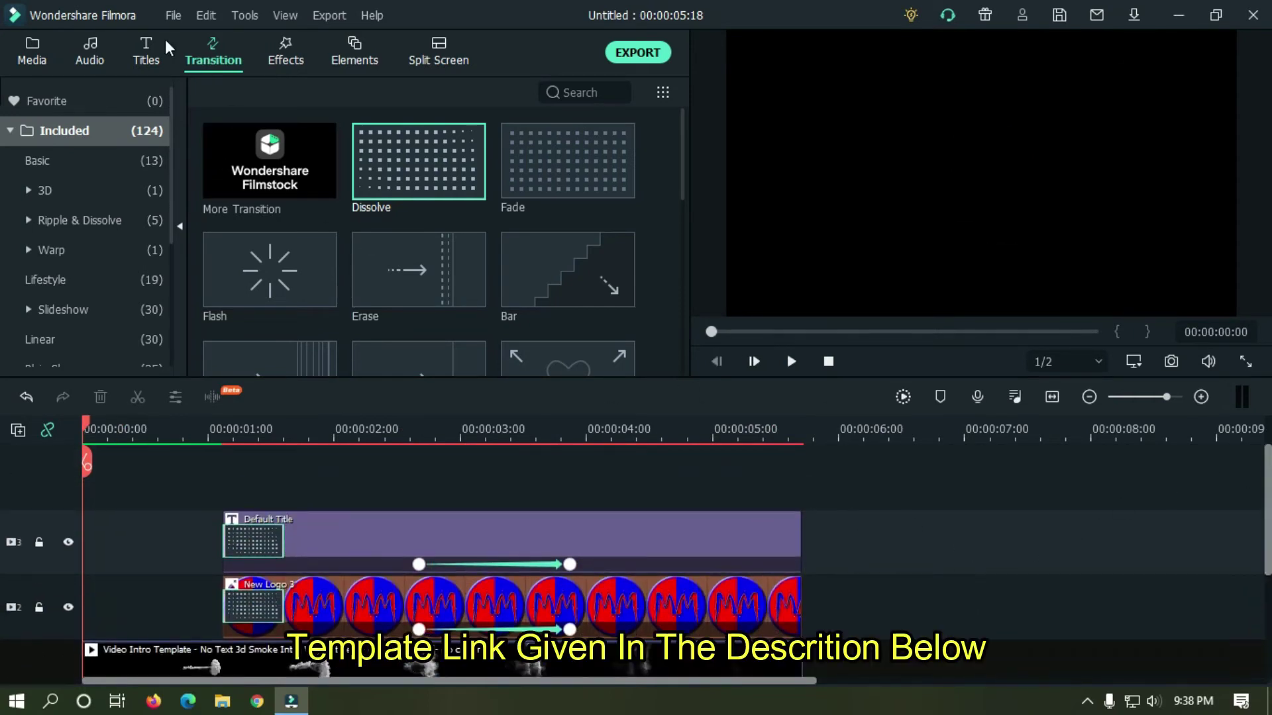
left_click(173, 16)
left_click(185, 66)
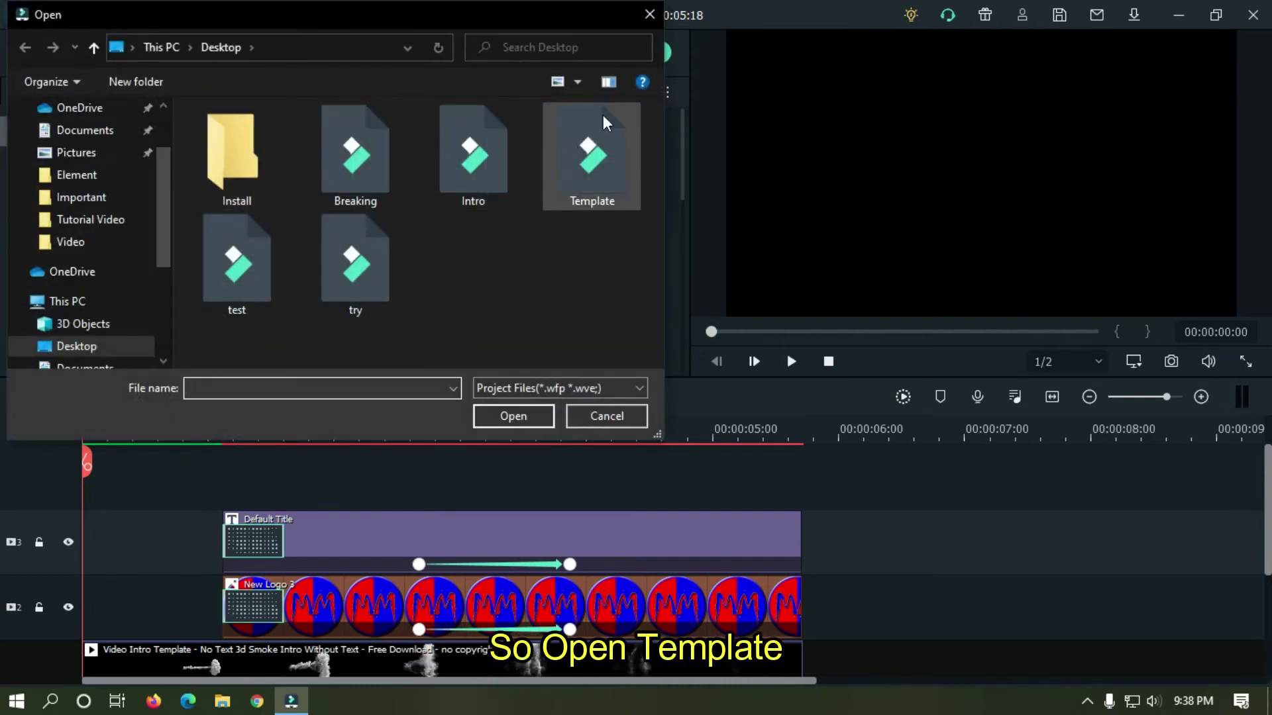
double_click(574, 145)
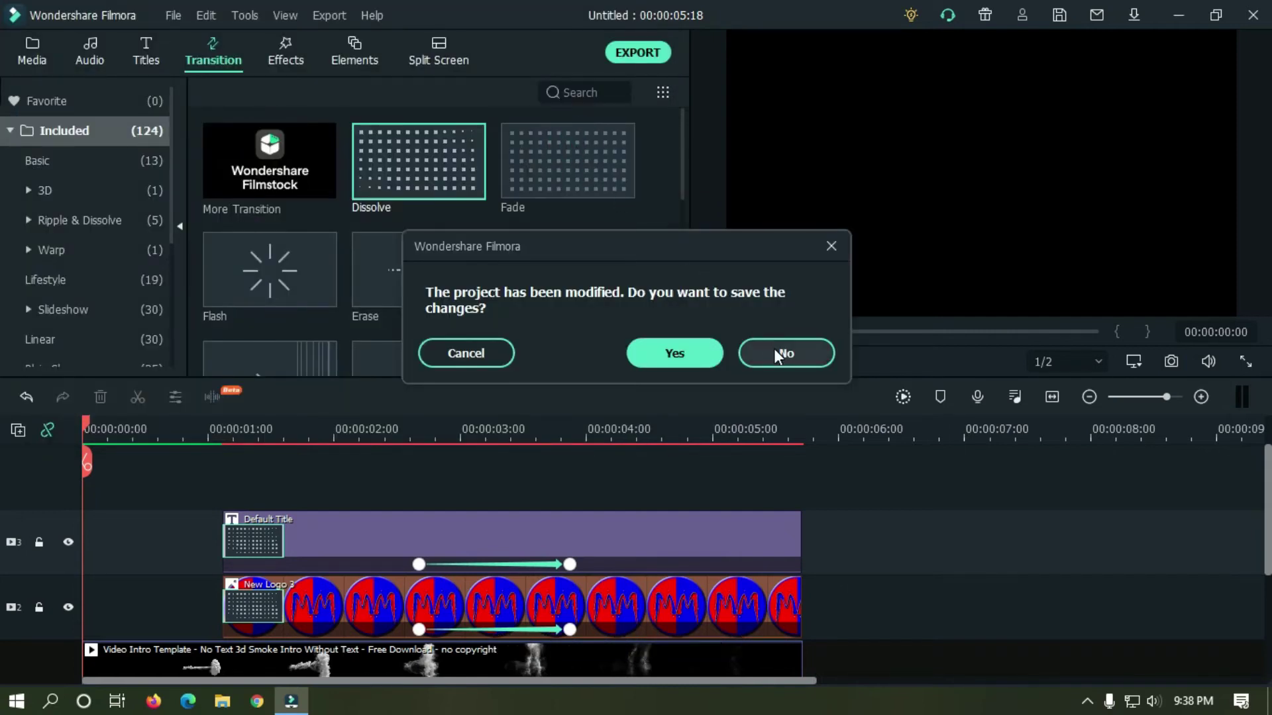
left_click(773, 348)
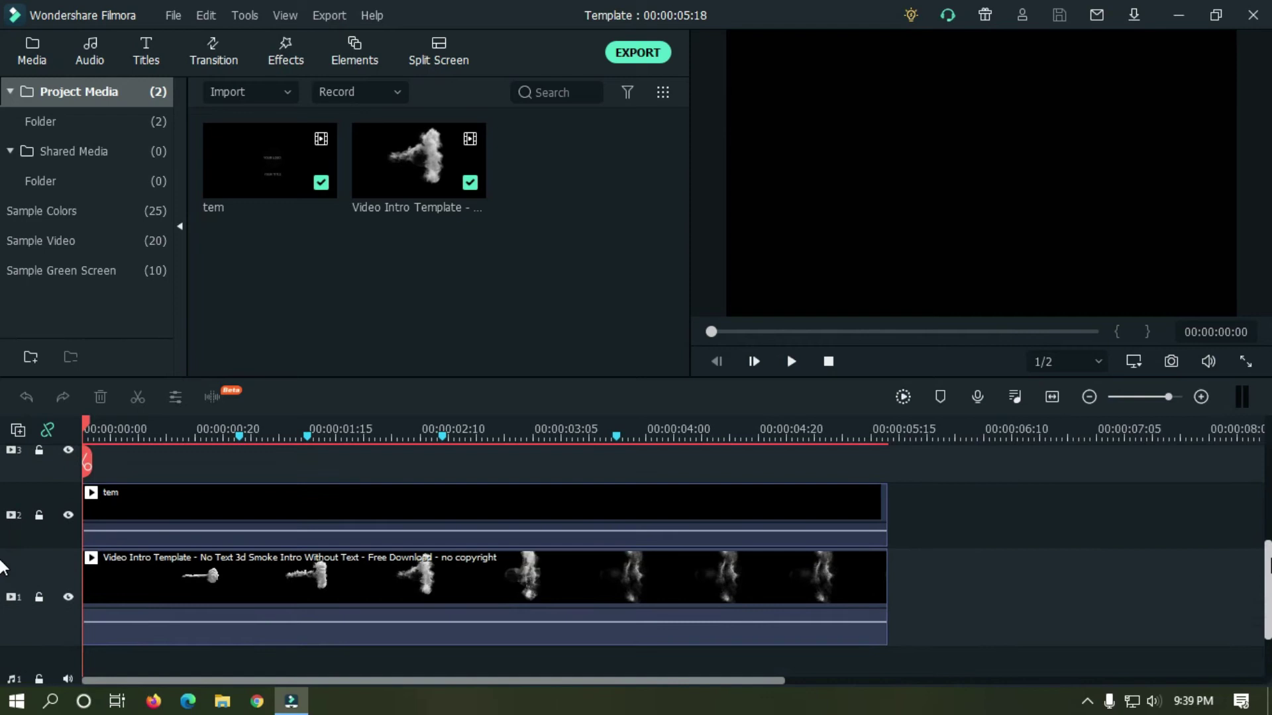
Play the smoke template to see the YOUR LOGO circle above YOUR TITLE.
scroll(6, 560, "up", 1)
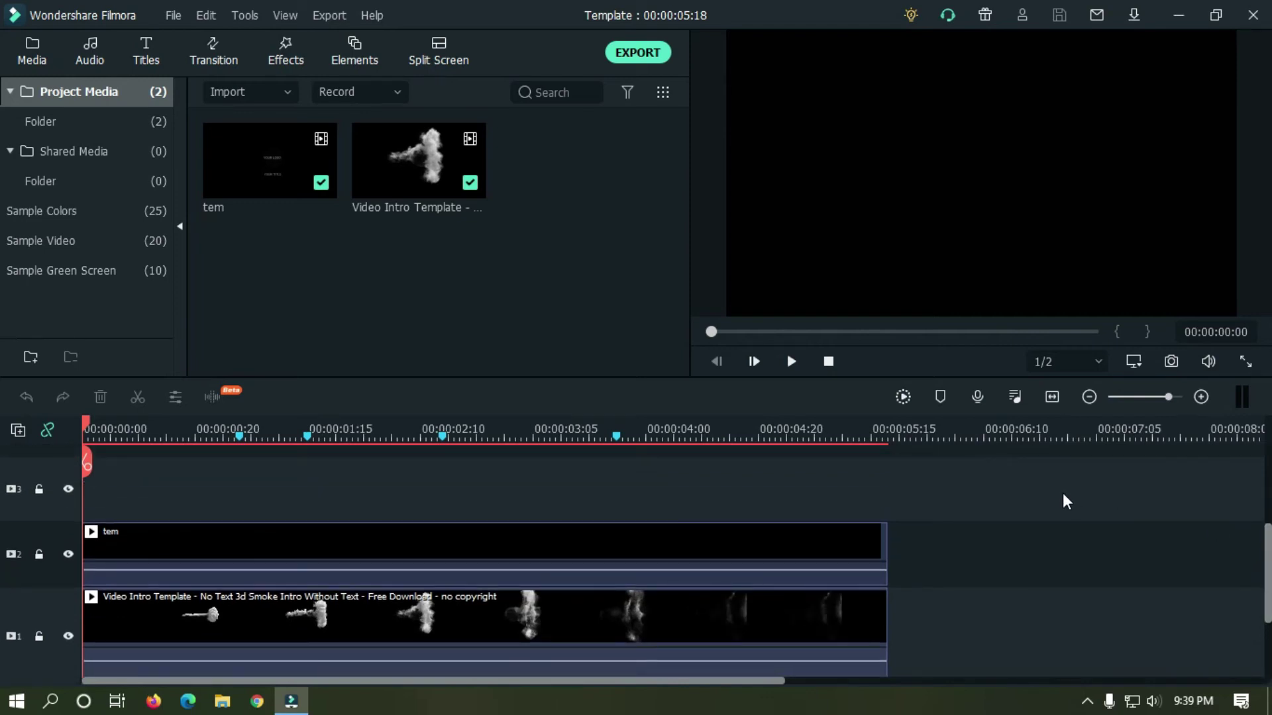
left_click(801, 369)
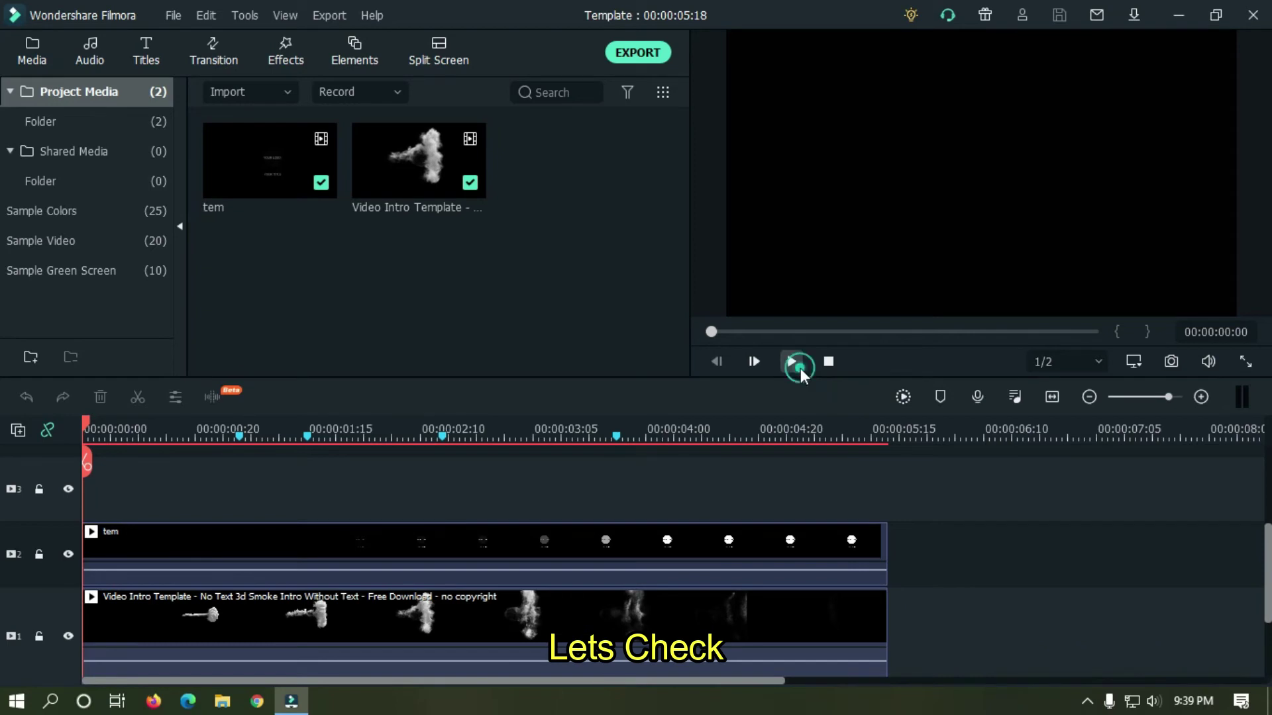
left_click(1003, 572)
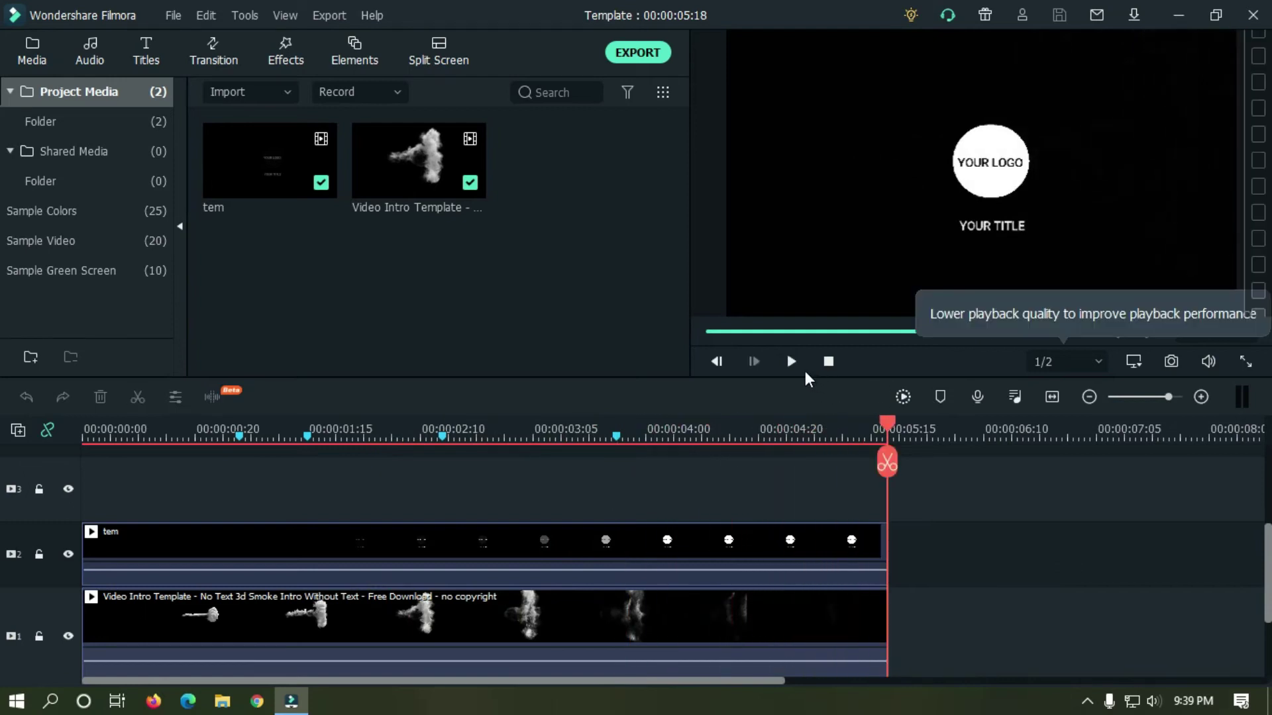
Import the New Logo 3 image into the media library.
right_click(523, 250)
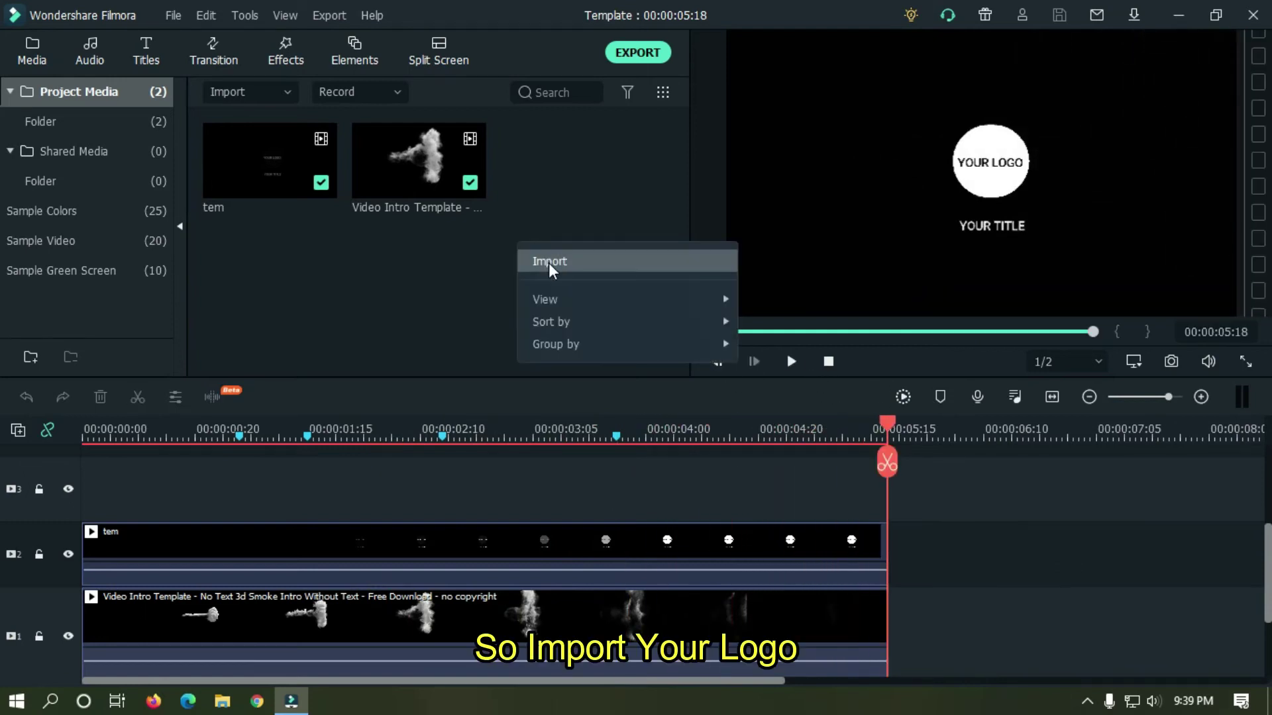
left_click(548, 259)
double_click(578, 348)
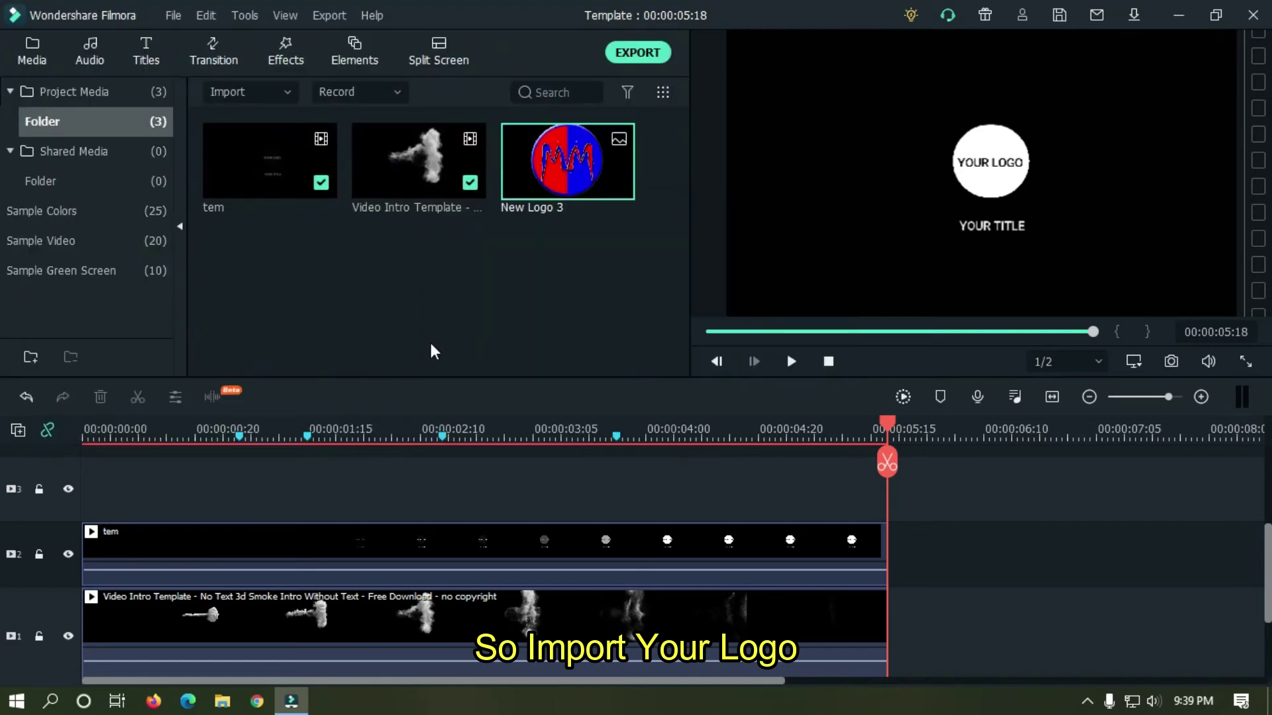
left_click(523, 310)
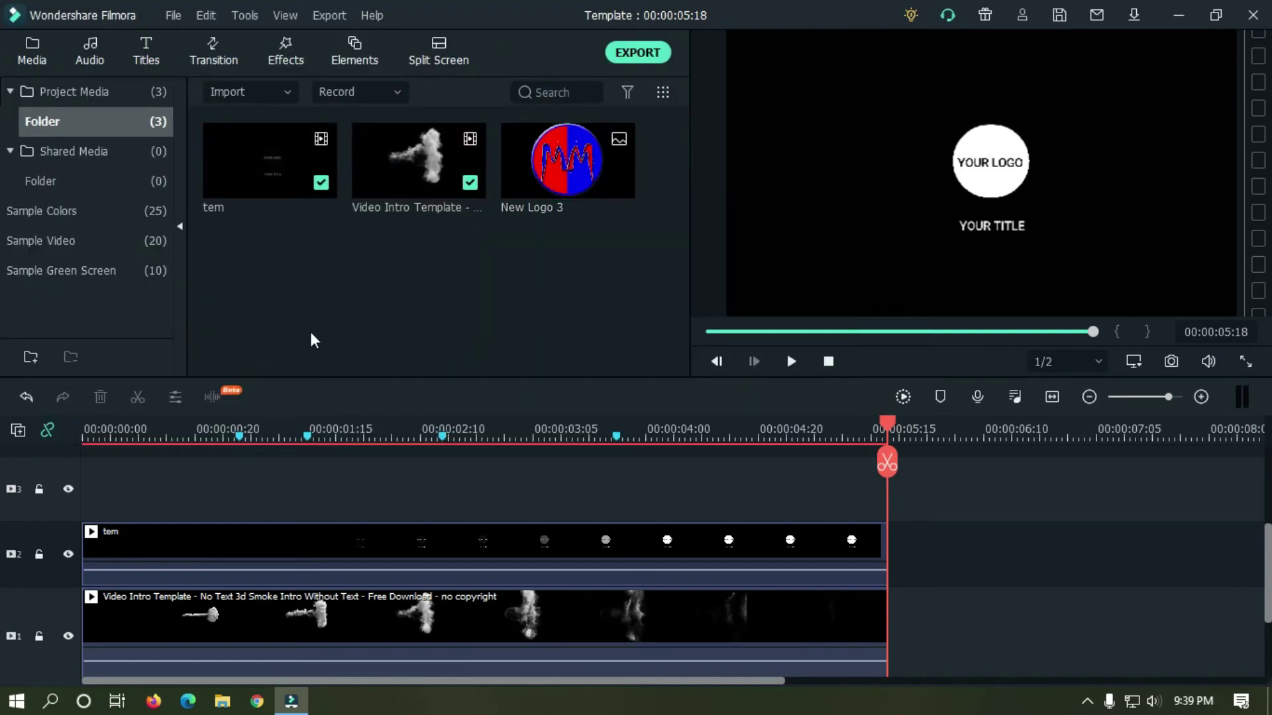
Place New Logo 3 on track 3 at the first marker and trim it to end at 05:18.
left_click(182, 424)
scroll(267, 424, "up", 2)
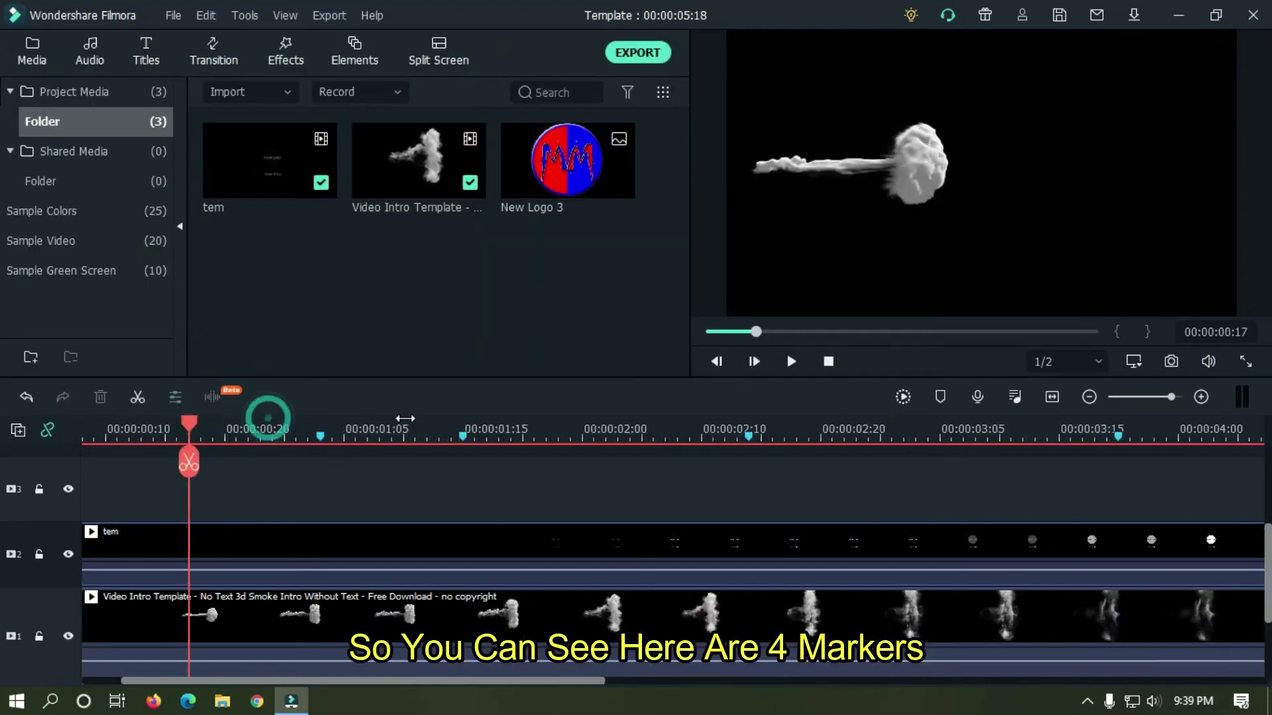
left_click(390, 427)
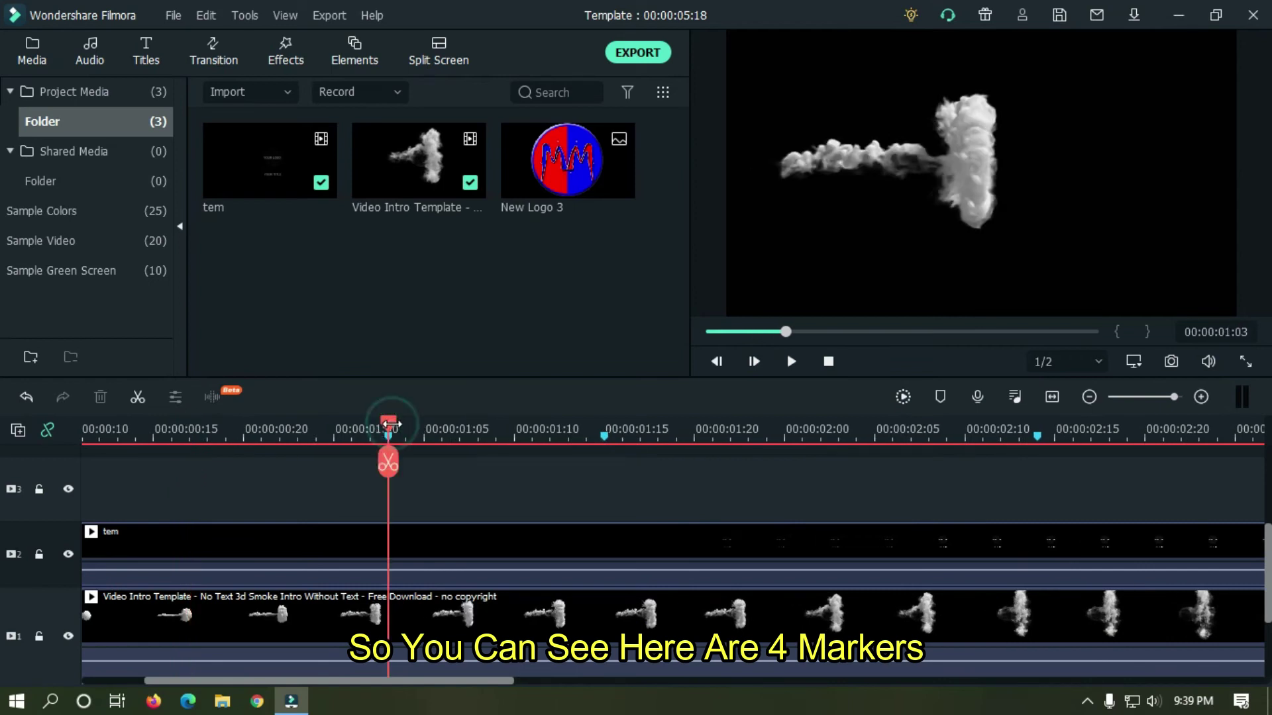
key("Left")
key("Left")
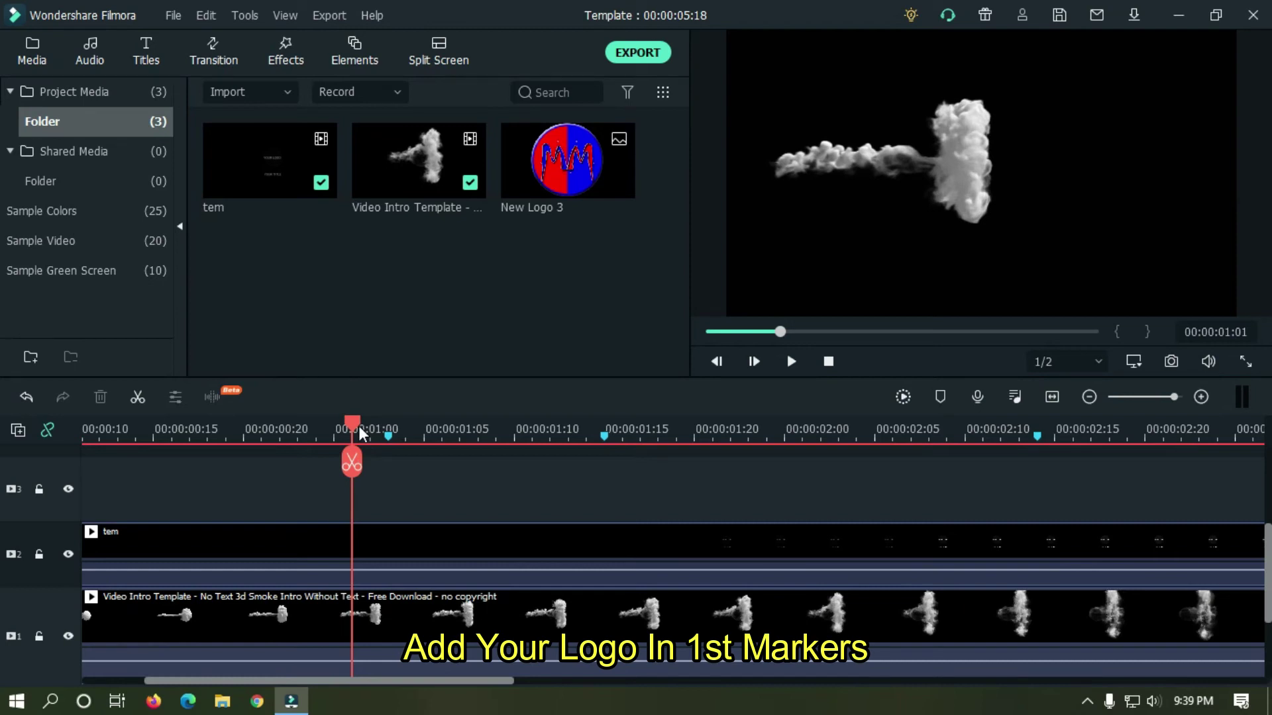
left_click_drag(359, 426, 395, 424)
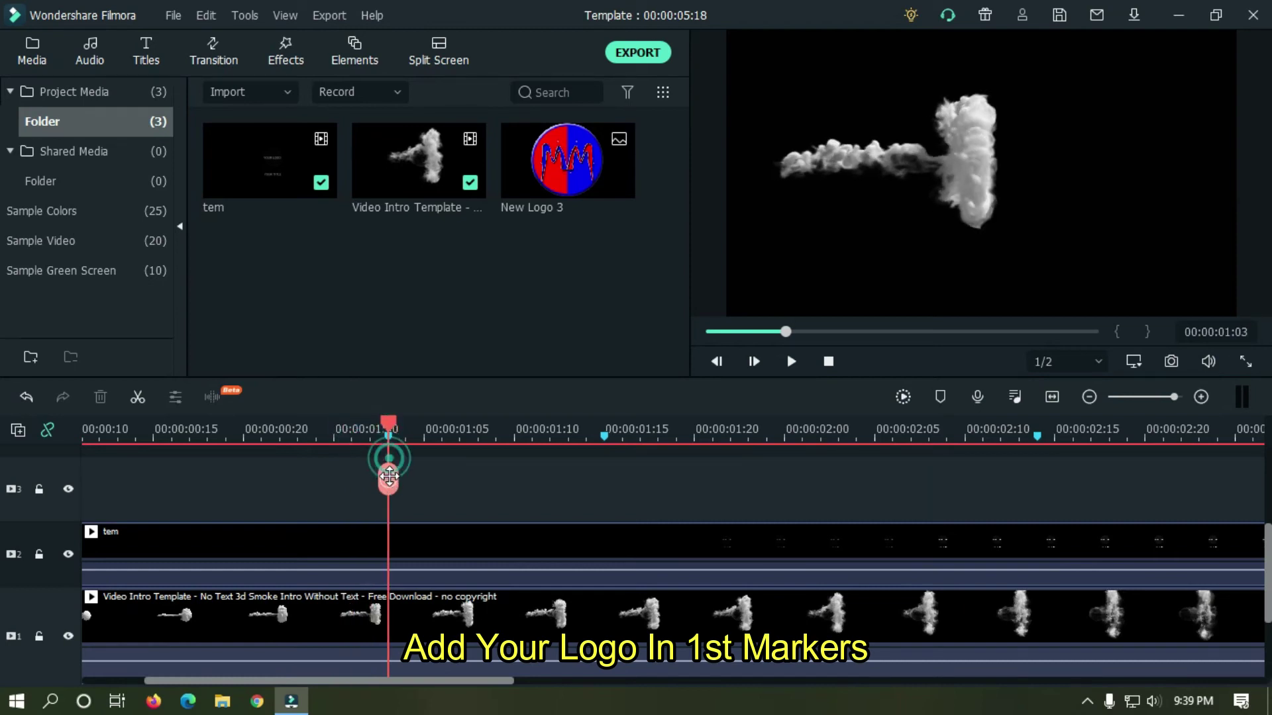
left_click_drag(570, 159, 415, 495)
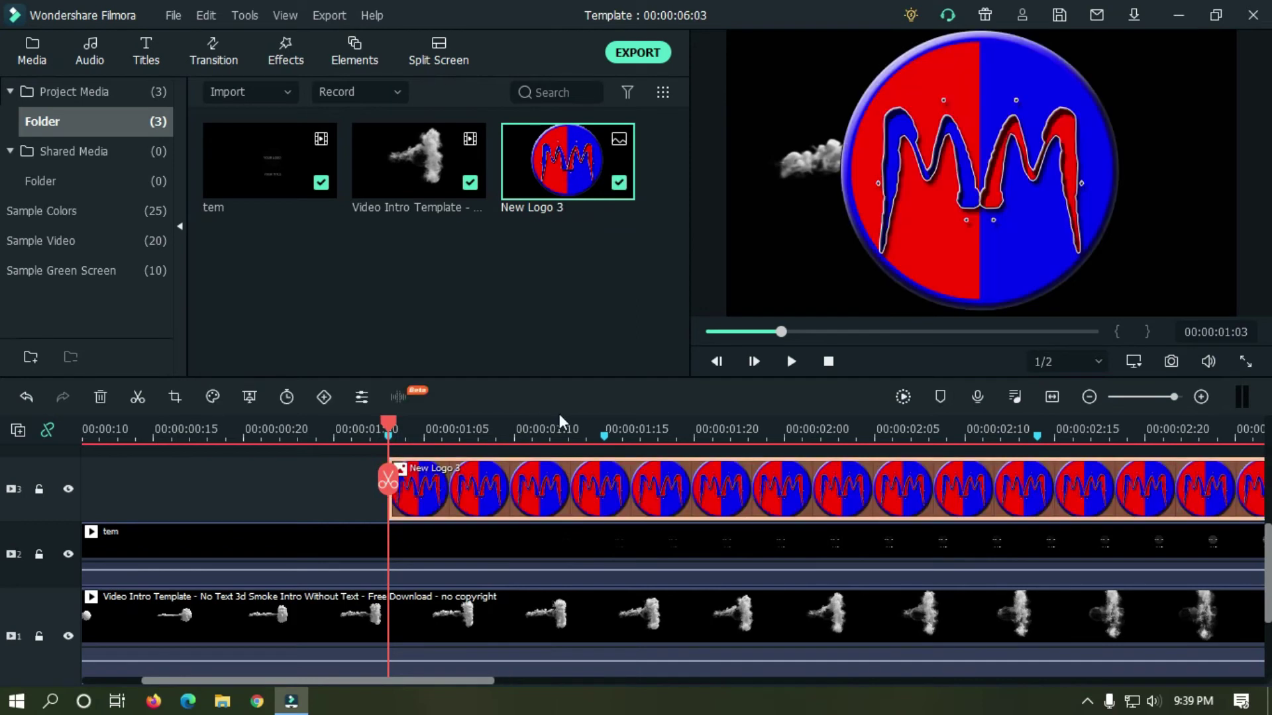
left_click_drag(577, 418, 358, 421)
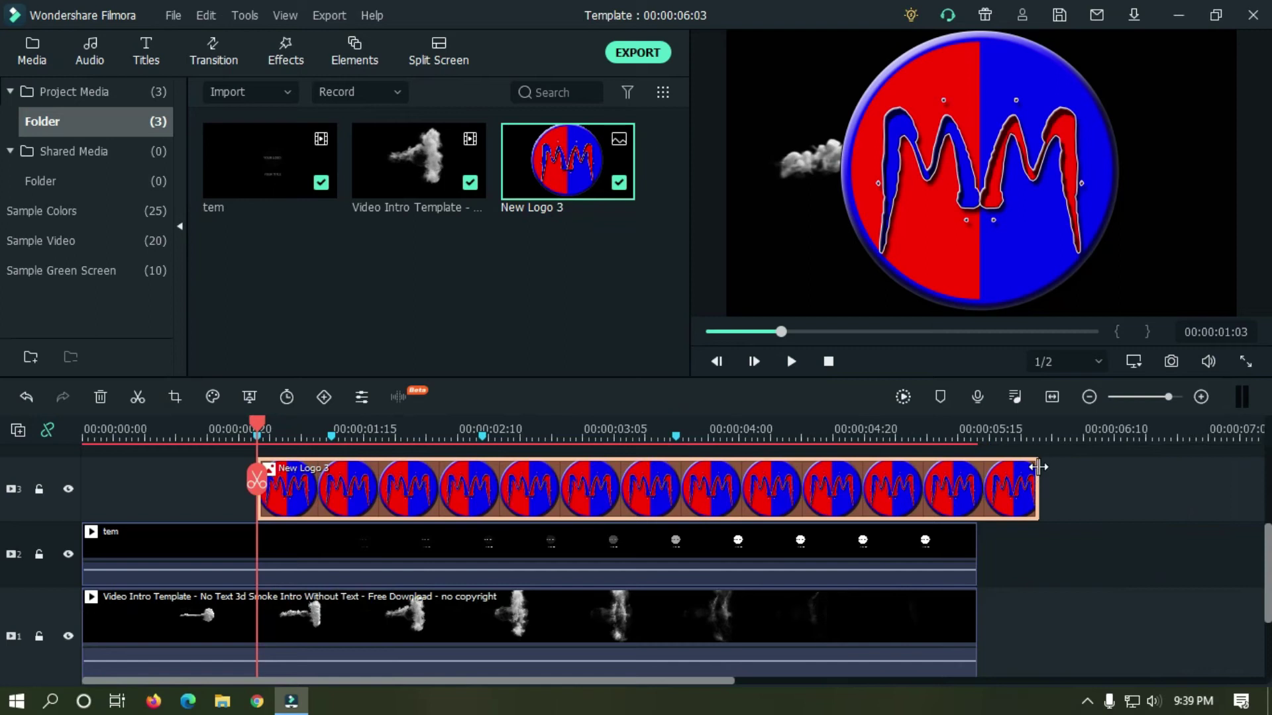
left_click_drag(1038, 467, 974, 467)
Set the New Logo 3 clip's compositing opacity to 20%.
double_click(455, 484)
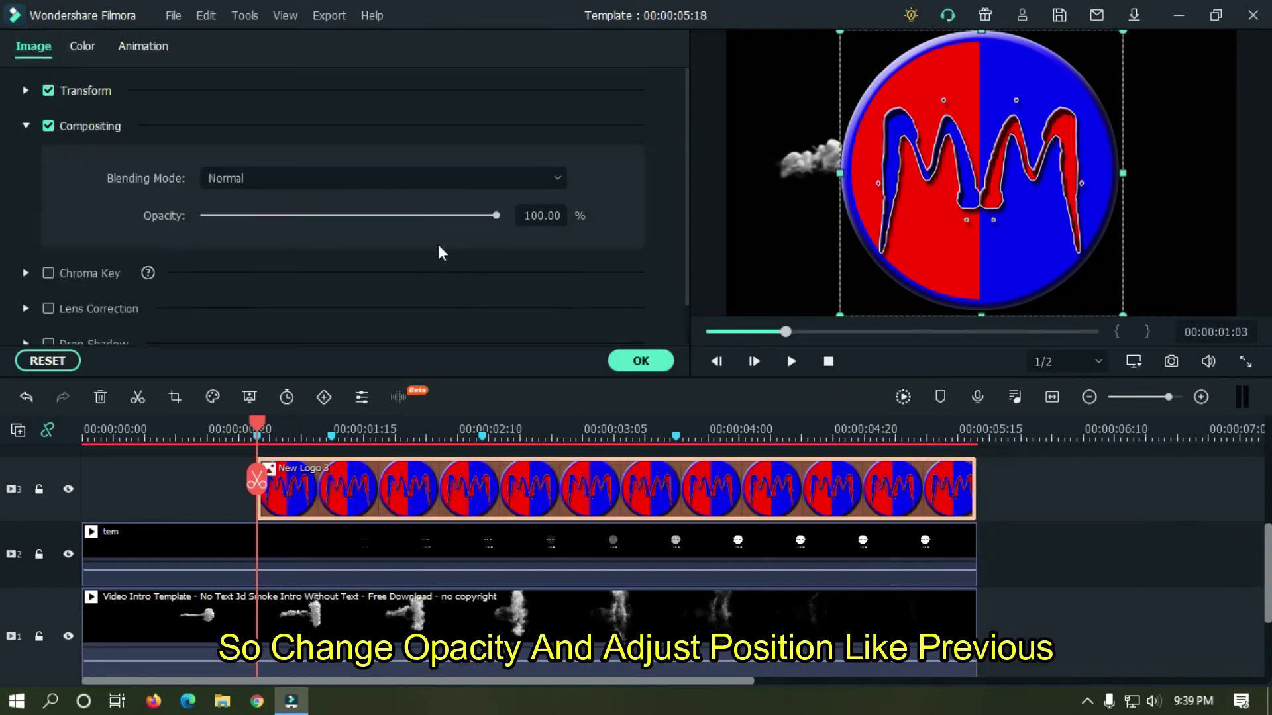
double_click(539, 215)
type("20")
key("Return")
left_click(582, 429)
Scale the logo to 27% and position it at X 9, Y 12.
left_click(26, 90)
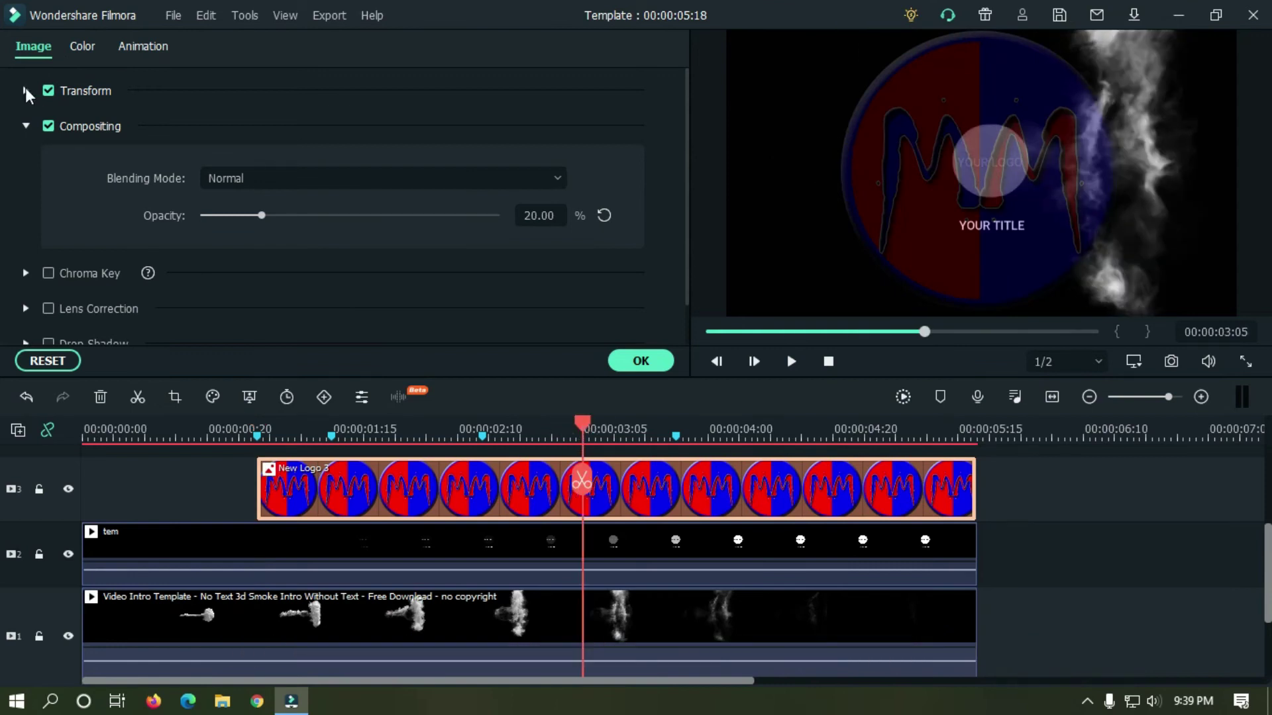
left_click_drag(276, 215, 224, 215)
left_click(224, 255)
key("Tab")
type("6")
key("Return")
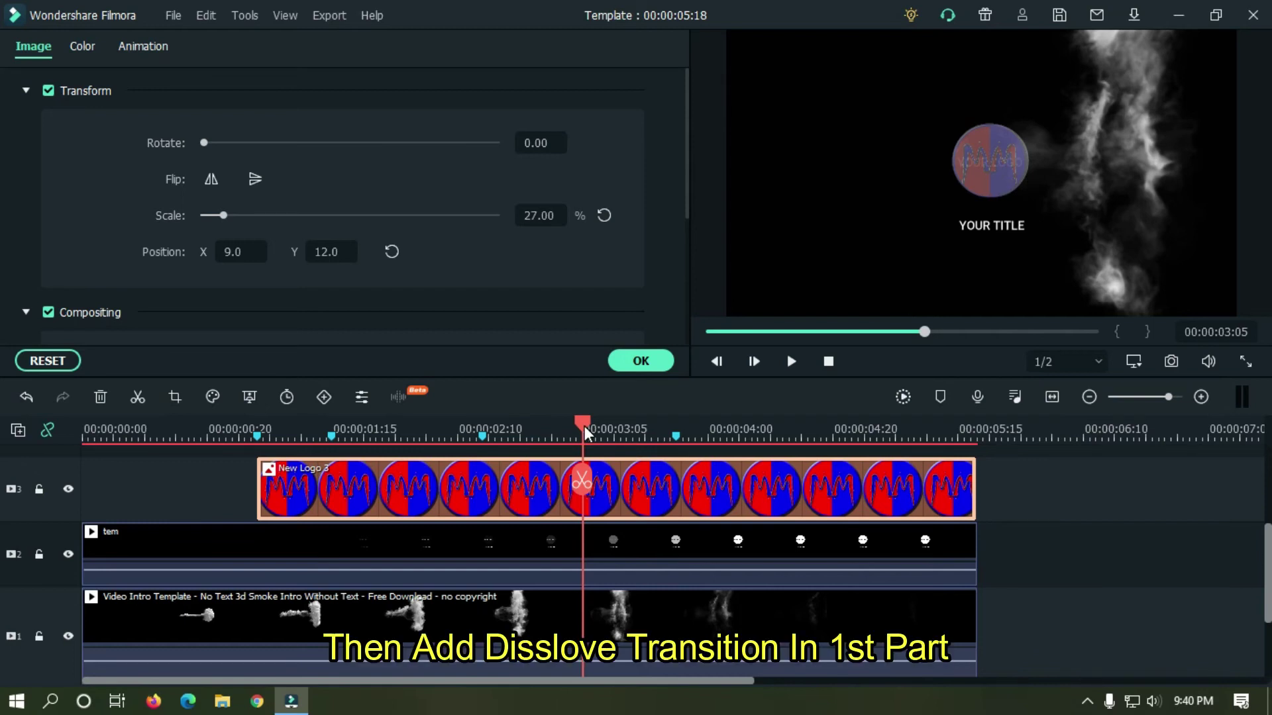
left_click_drag(585, 427, 336, 432)
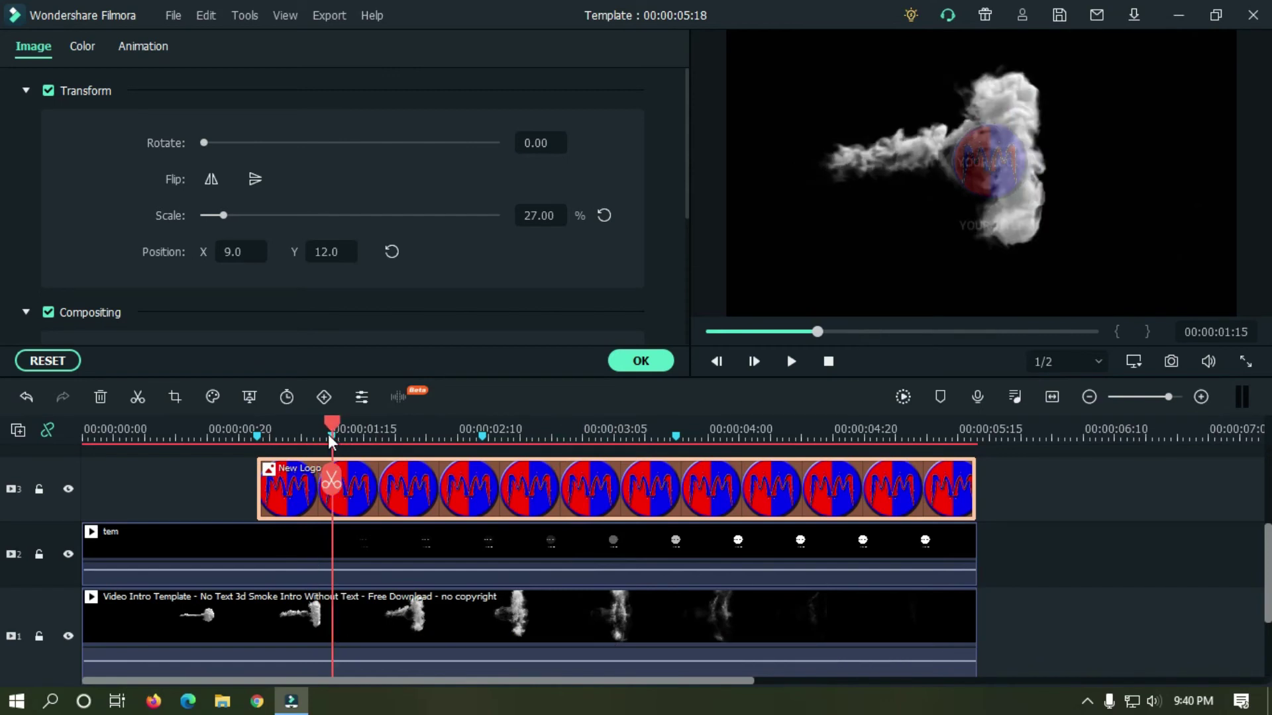
Add a Dissolve transition to the logo clip's start, ending at the second marker.
left_click(641, 361)
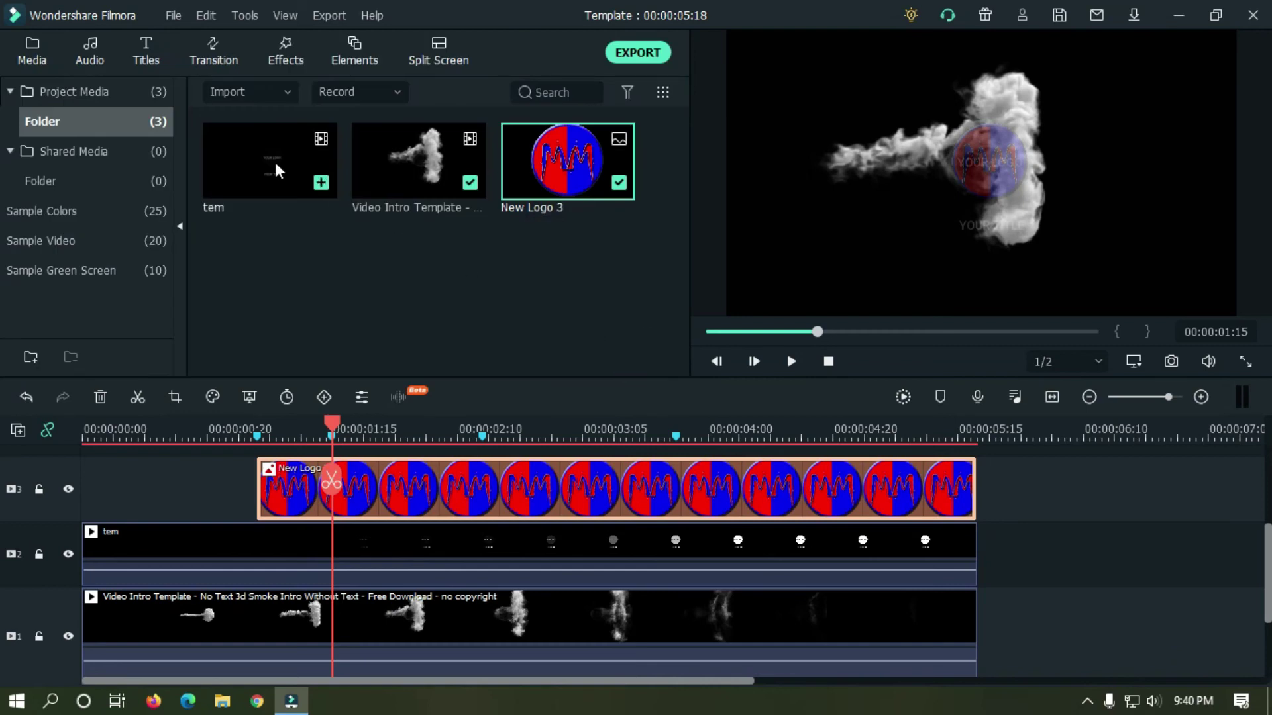
left_click(229, 55)
left_click_drag(415, 184, 534, 520)
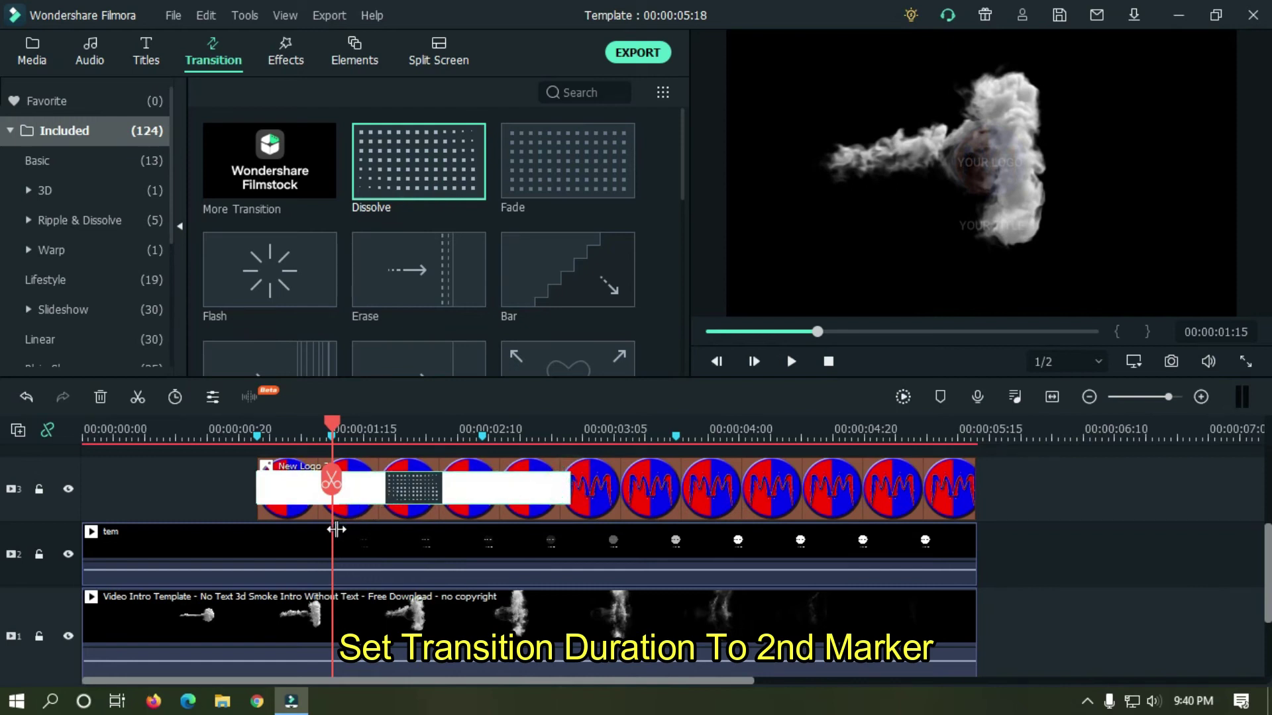
left_click_drag(336, 530, 335, 523)
left_click_drag(328, 423, 276, 430)
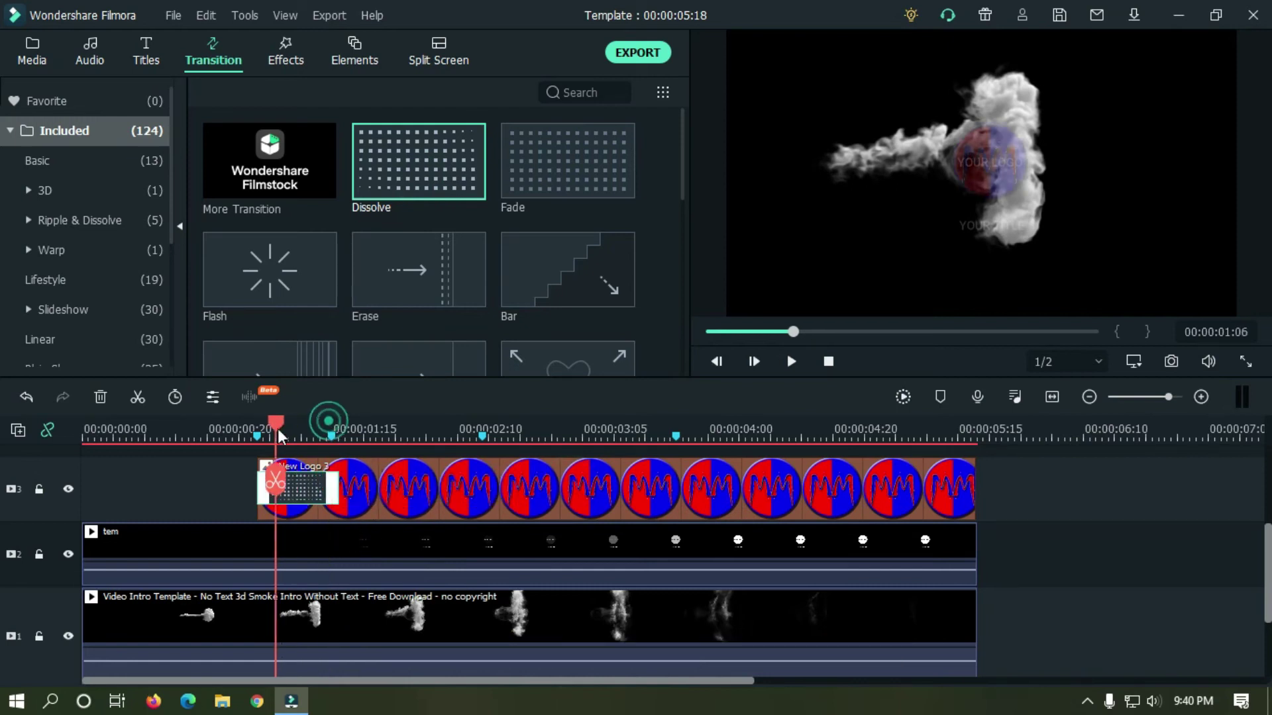
left_click_drag(338, 481, 333, 481)
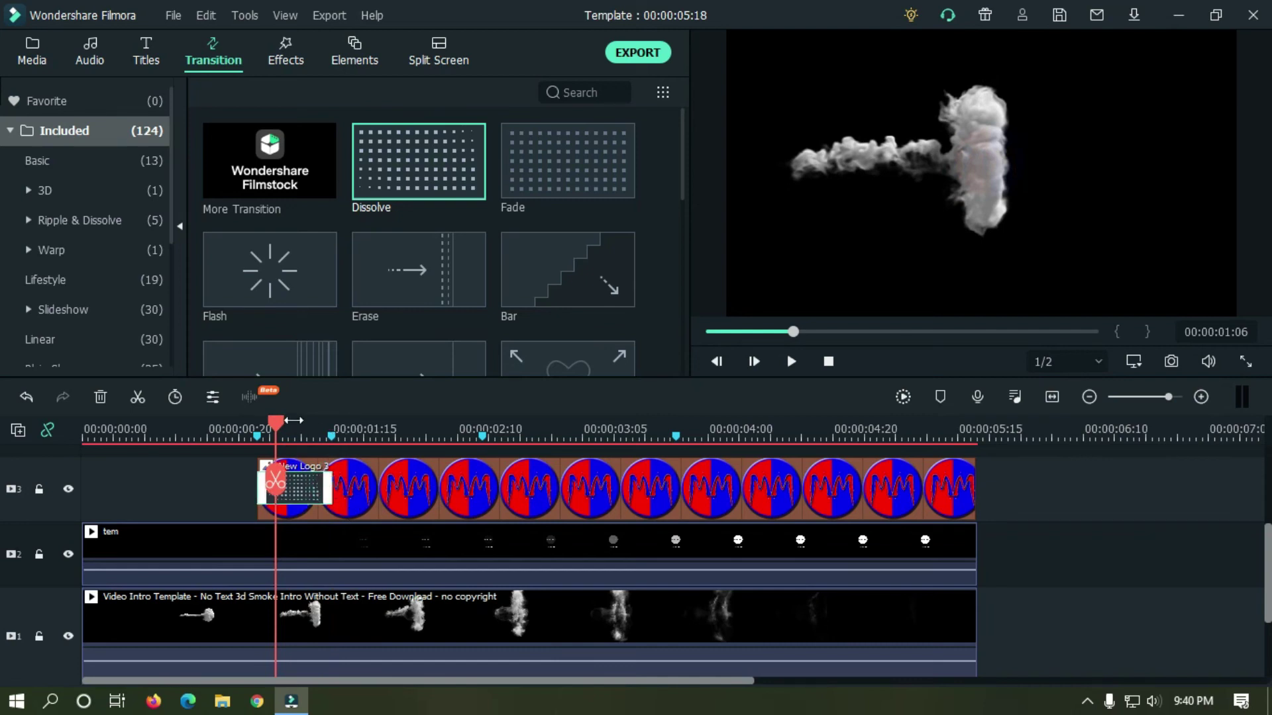
Play the intro from just before the logo to review the dissolve.
left_click(237, 429)
key("space")
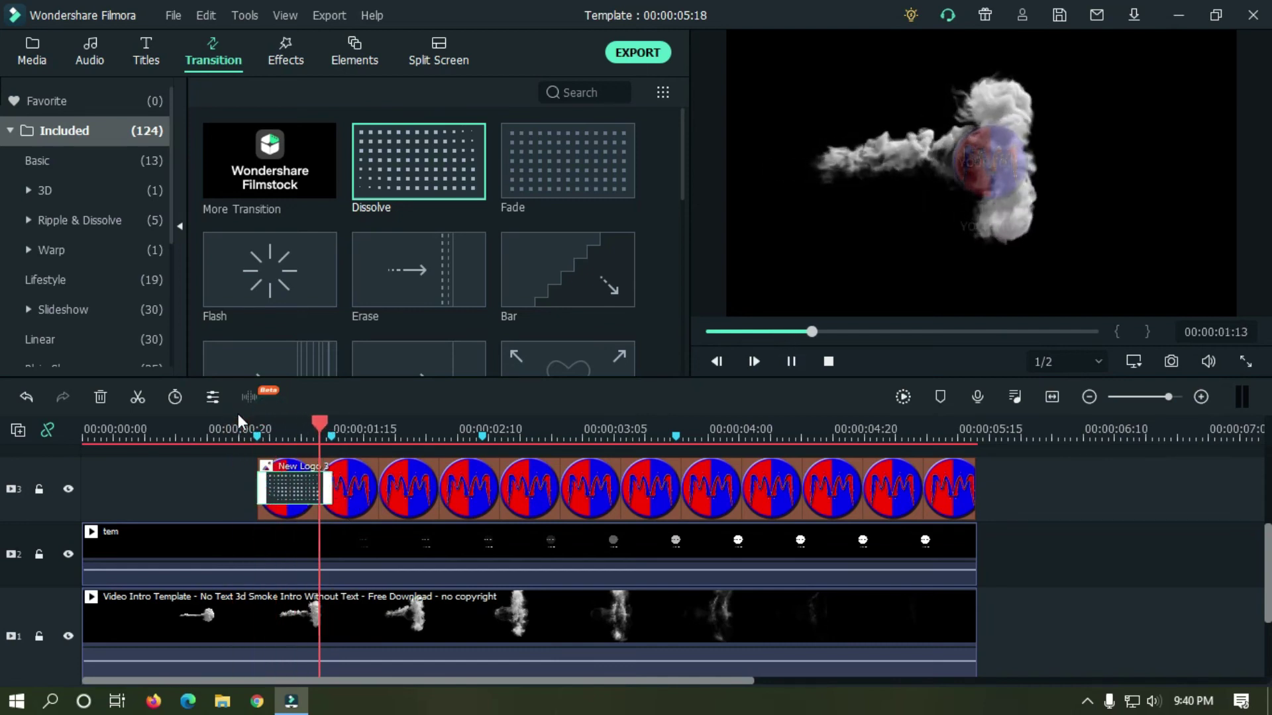
key("space")
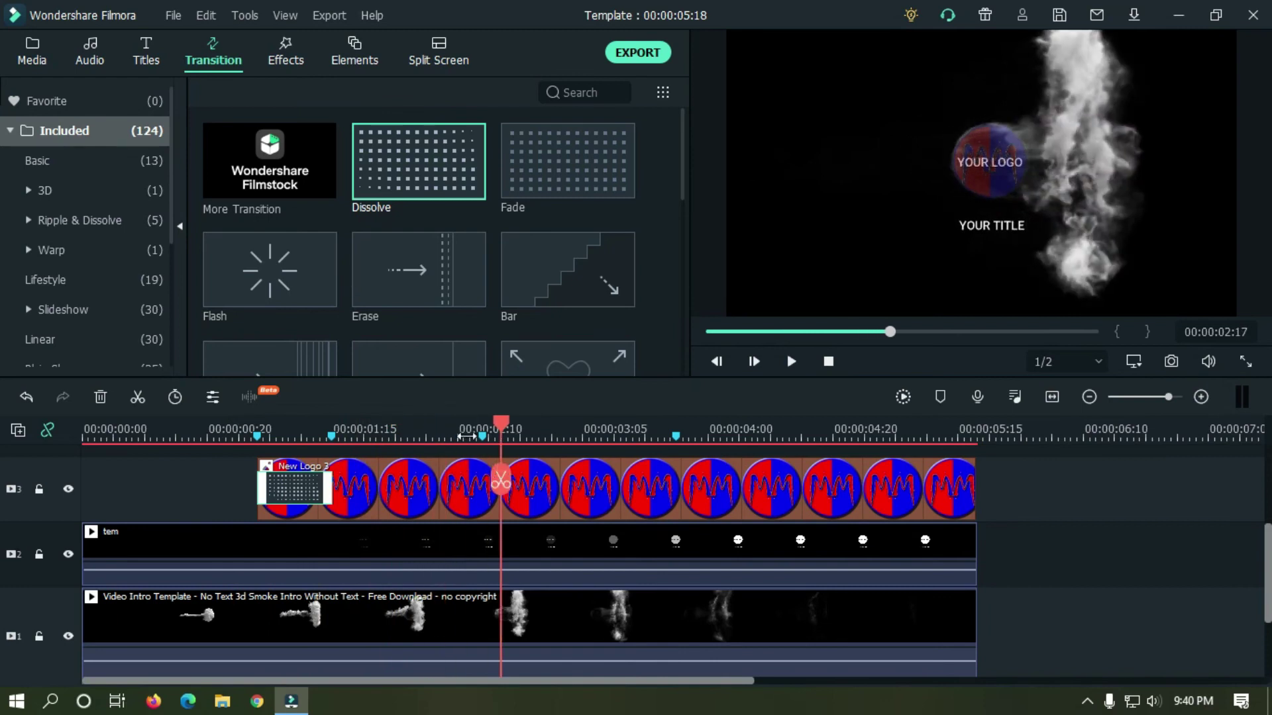
left_click(245, 428)
Hide track 2 so the tem clip no longer shows.
left_click(133, 550)
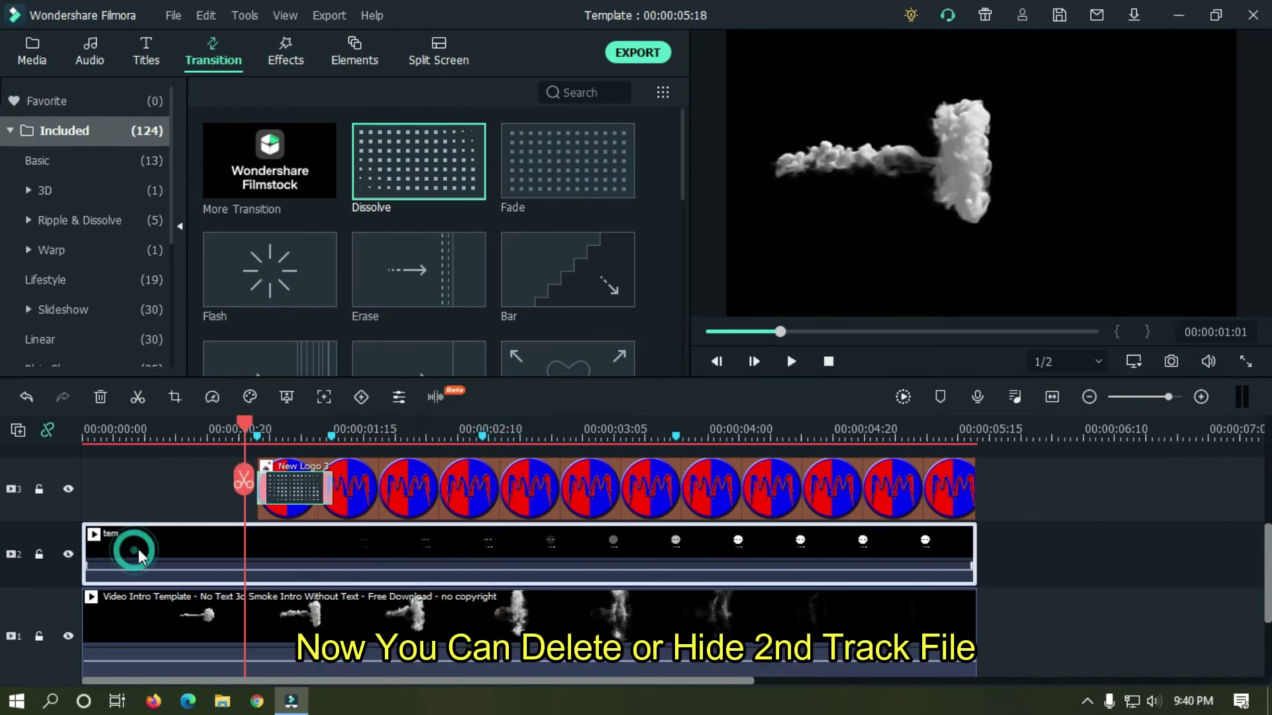
left_click(68, 555)
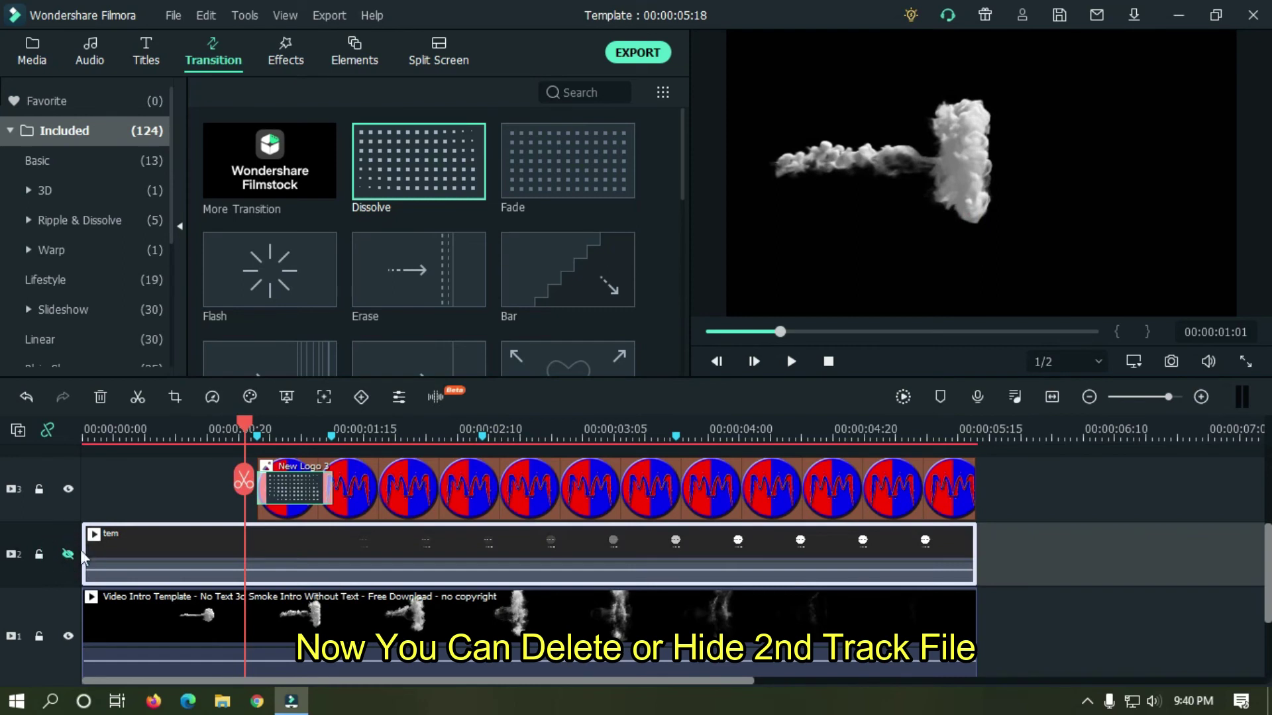
right_click(280, 542)
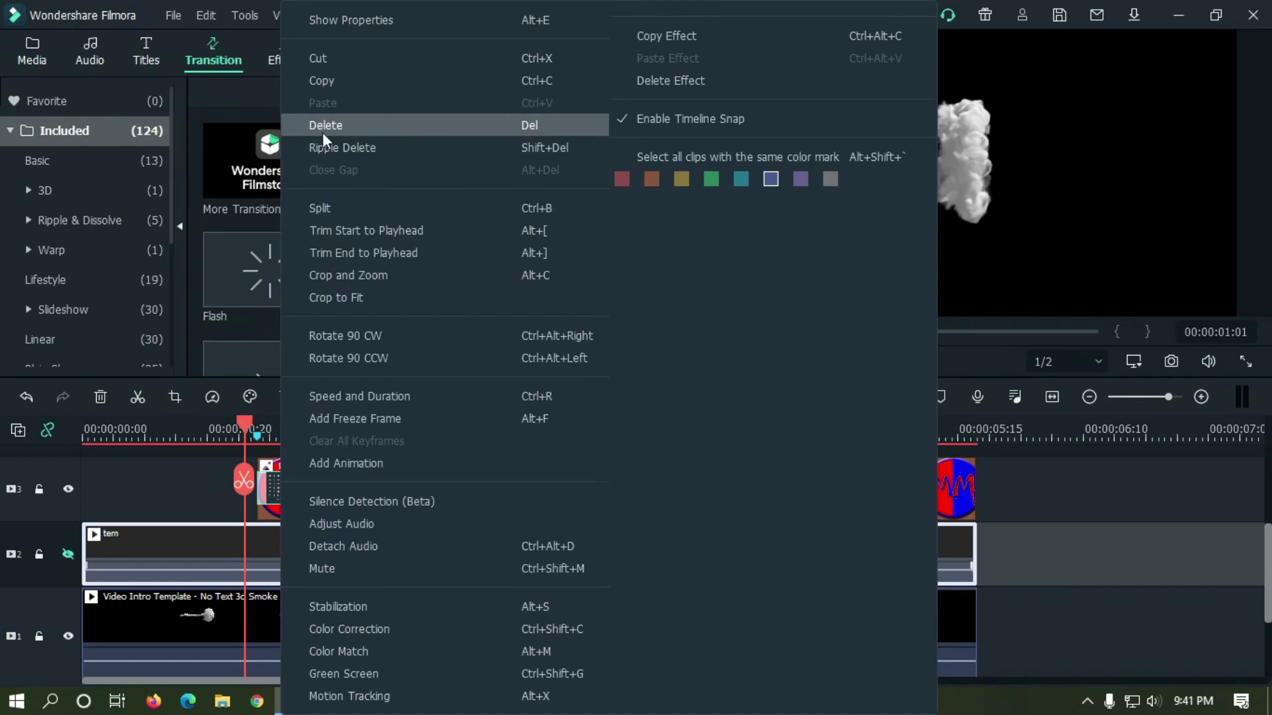
left_click(163, 546)
Replay the intro with track 2 hidden and step back to the 00:00:02:09 marker.
left_click(202, 431)
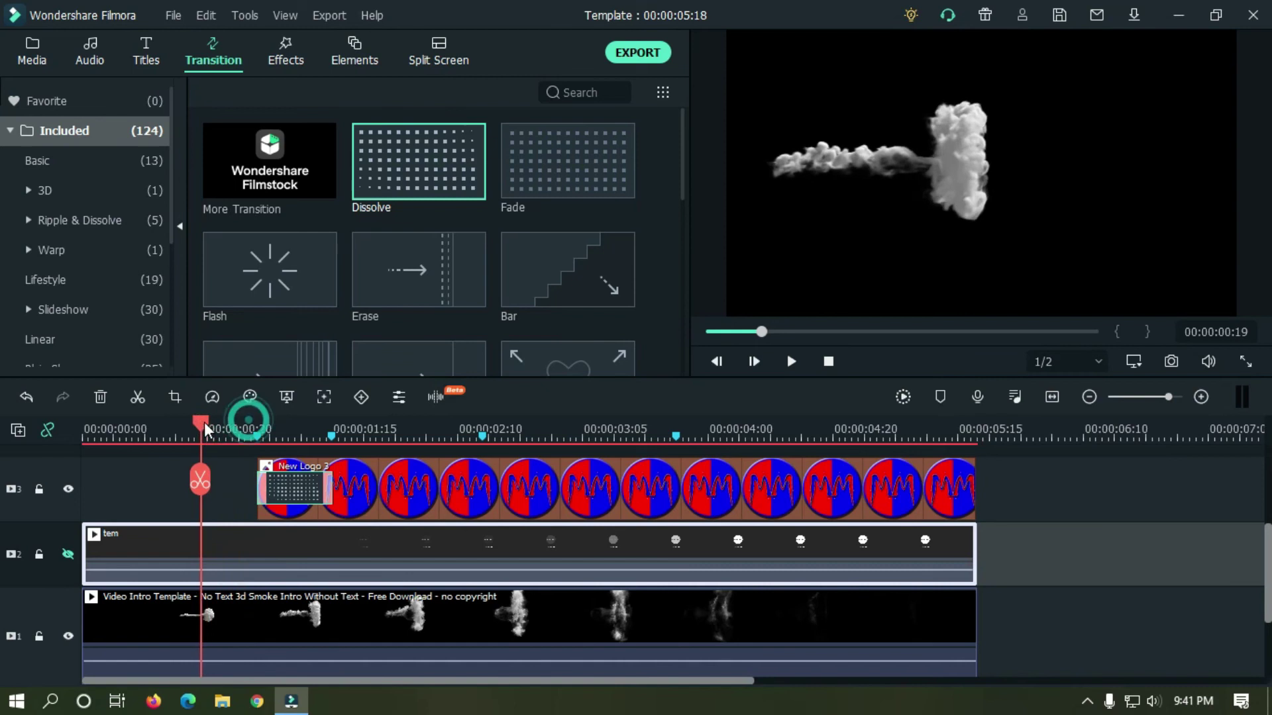
key("space")
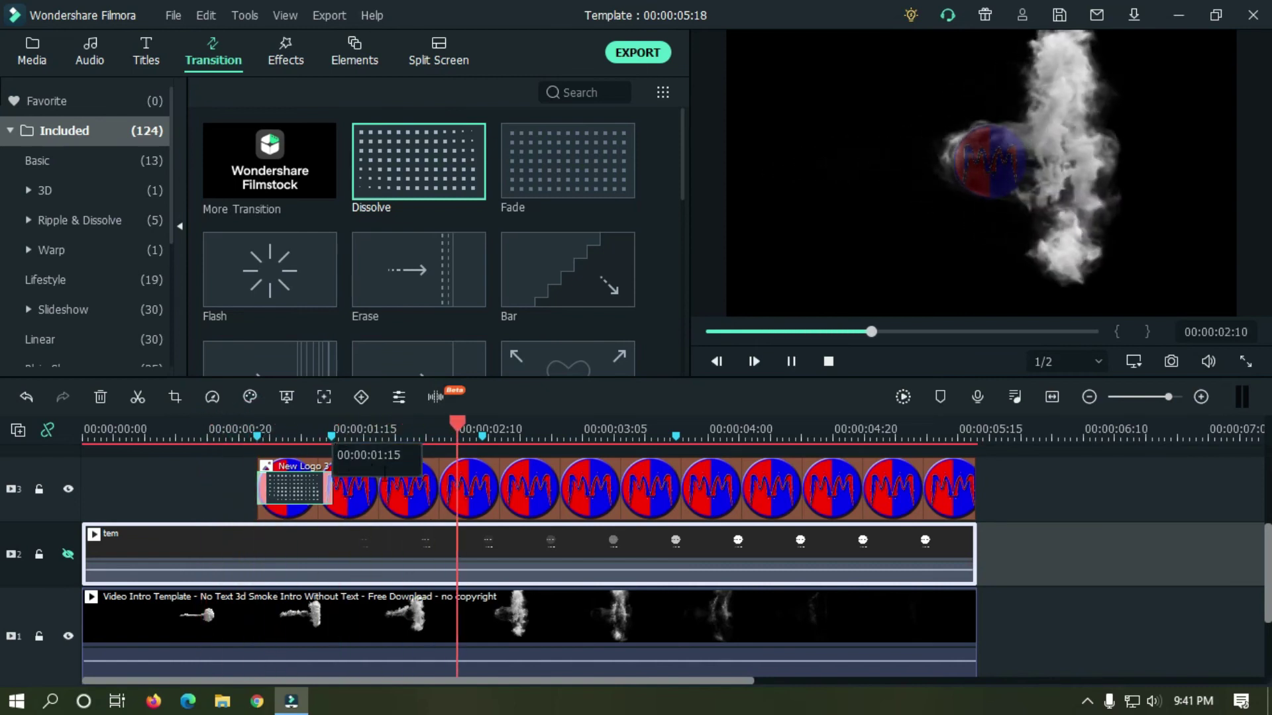
key("space")
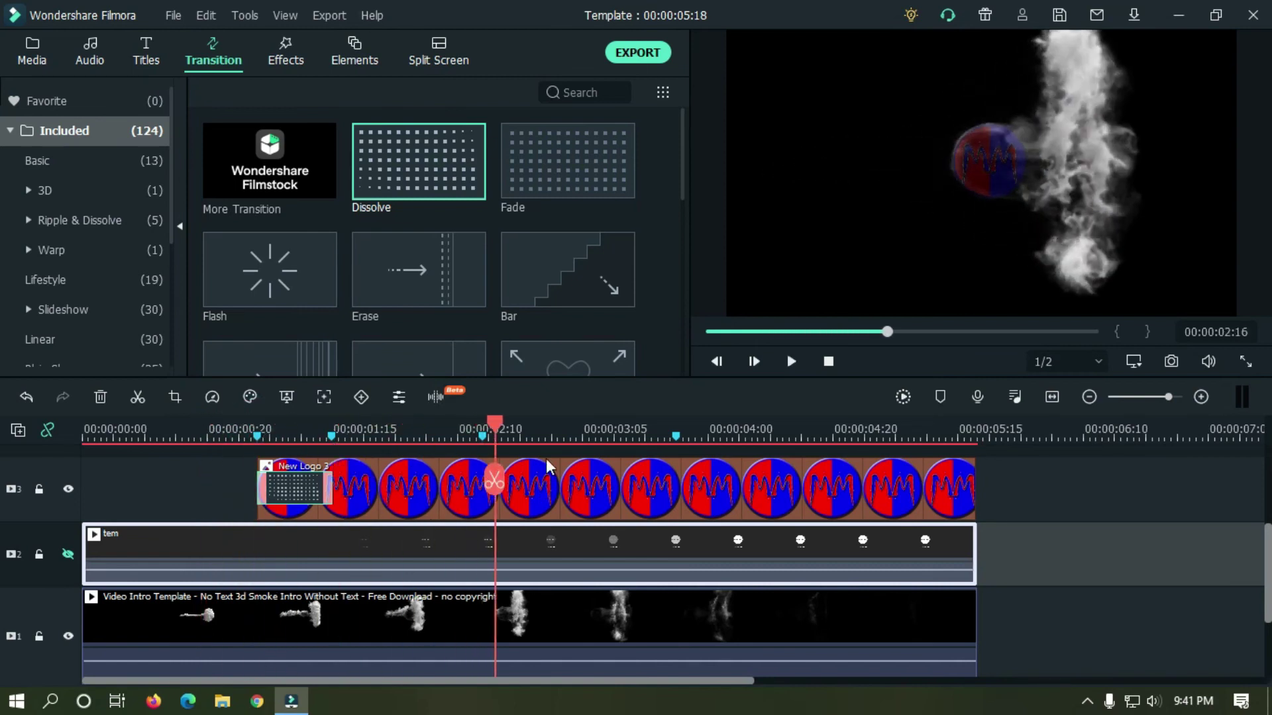
key("Left")
key("Left")
key("Left")
key("Left")
key("Left")
key("Left")
key("Left")
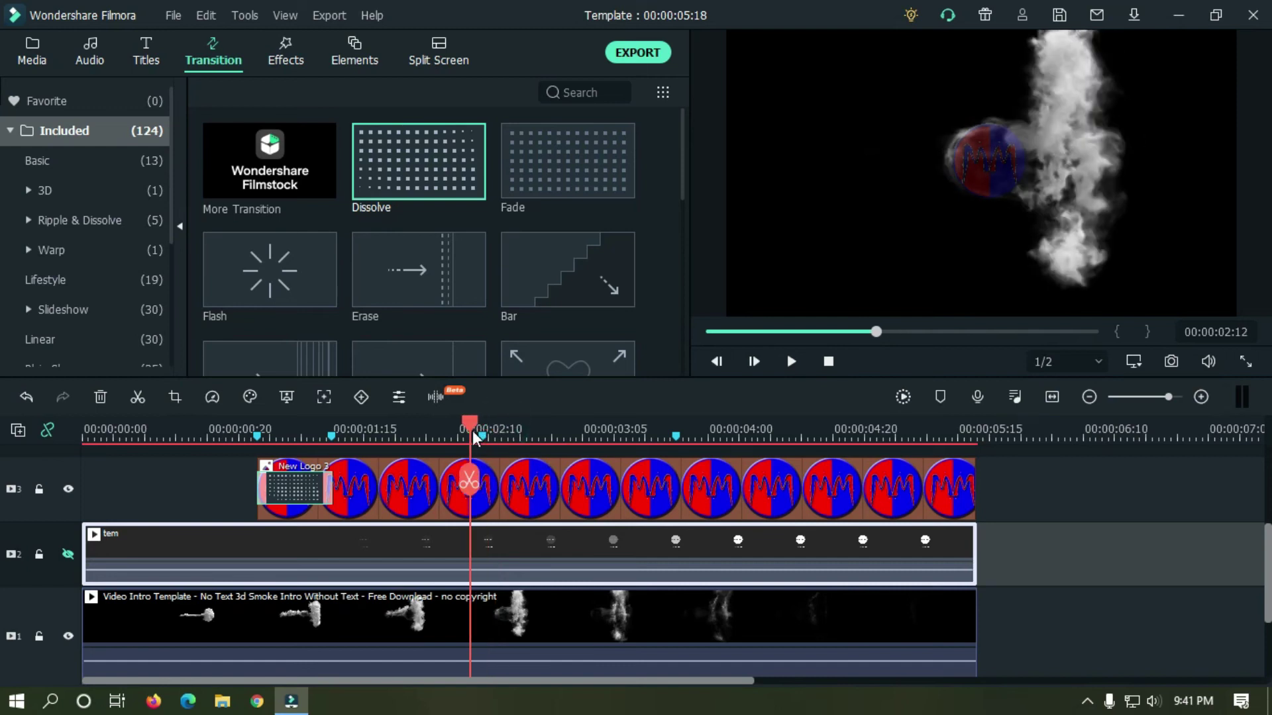
Reset the logo clip's opacity to 100% and move the playhead to 00:00:02:14.
double_click(526, 503)
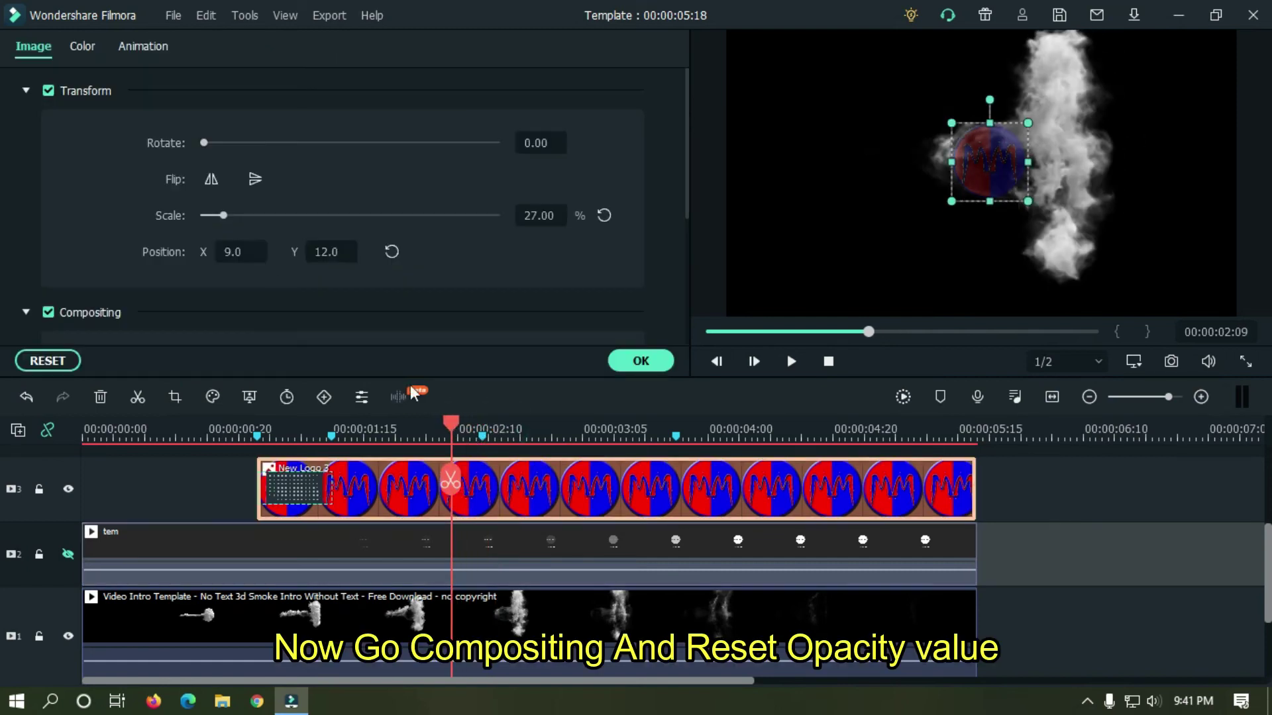
left_click(26, 92)
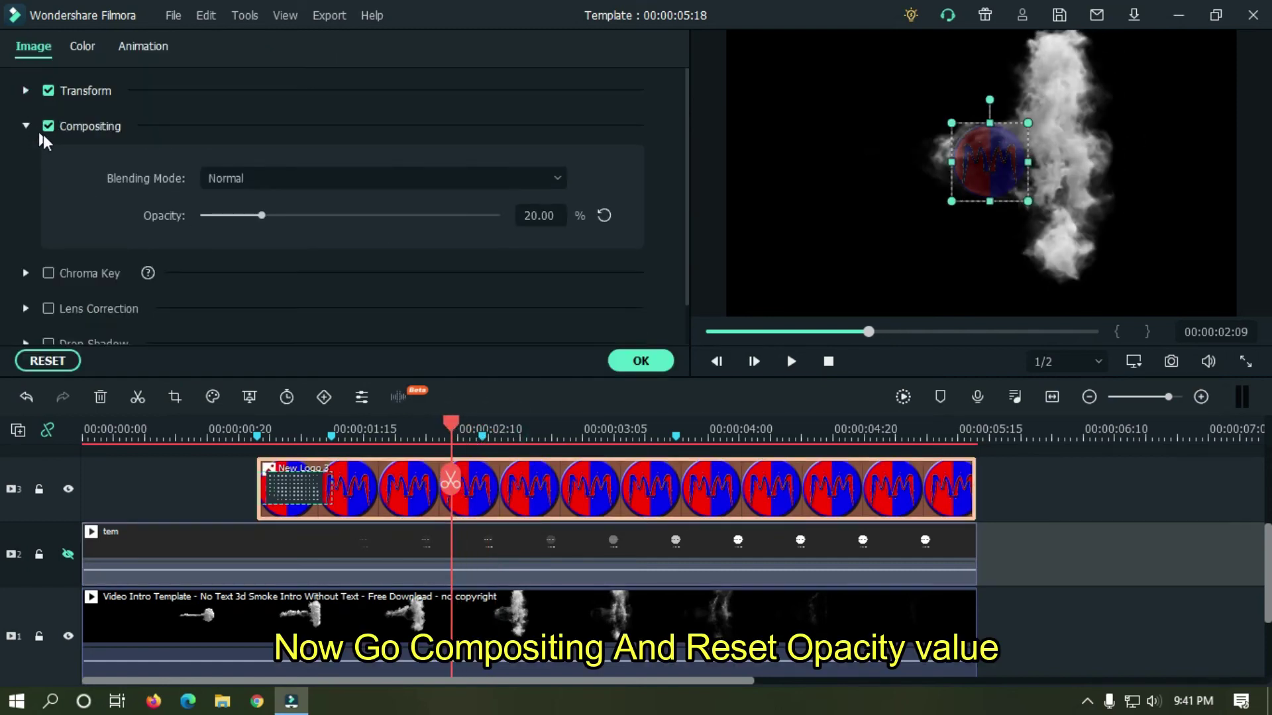
left_click(604, 216)
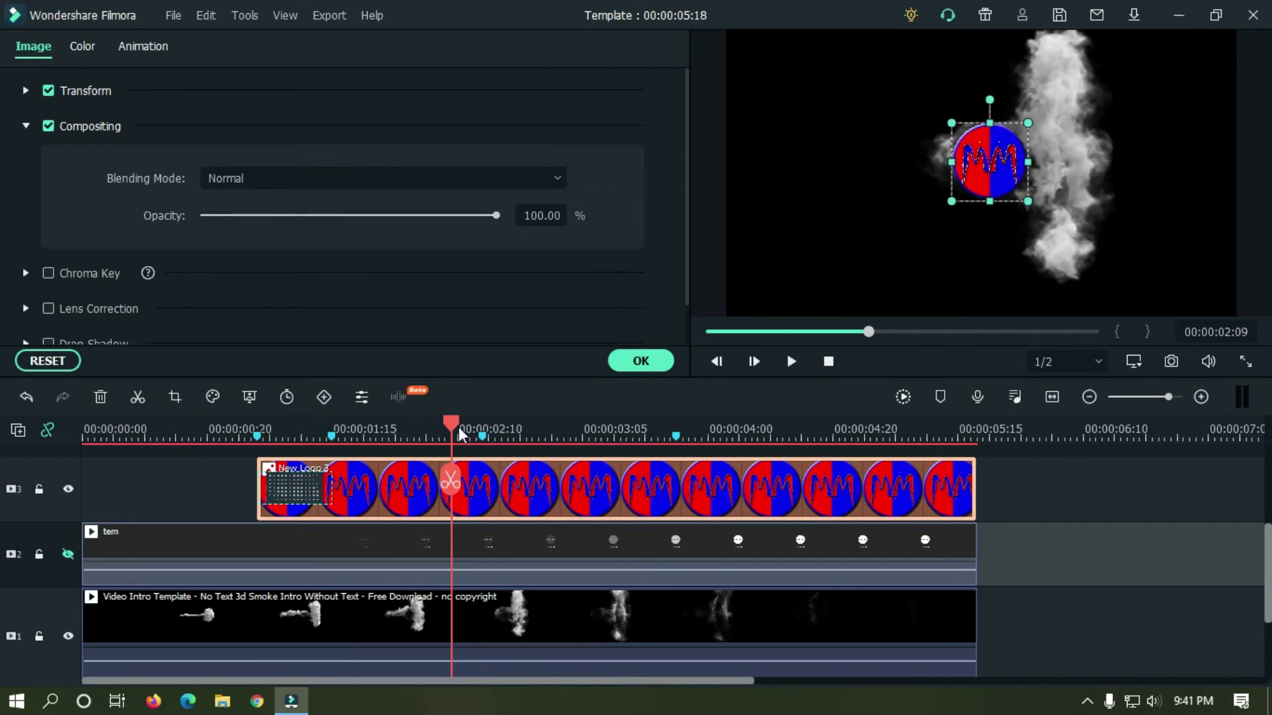
left_click_drag(459, 431, 488, 429)
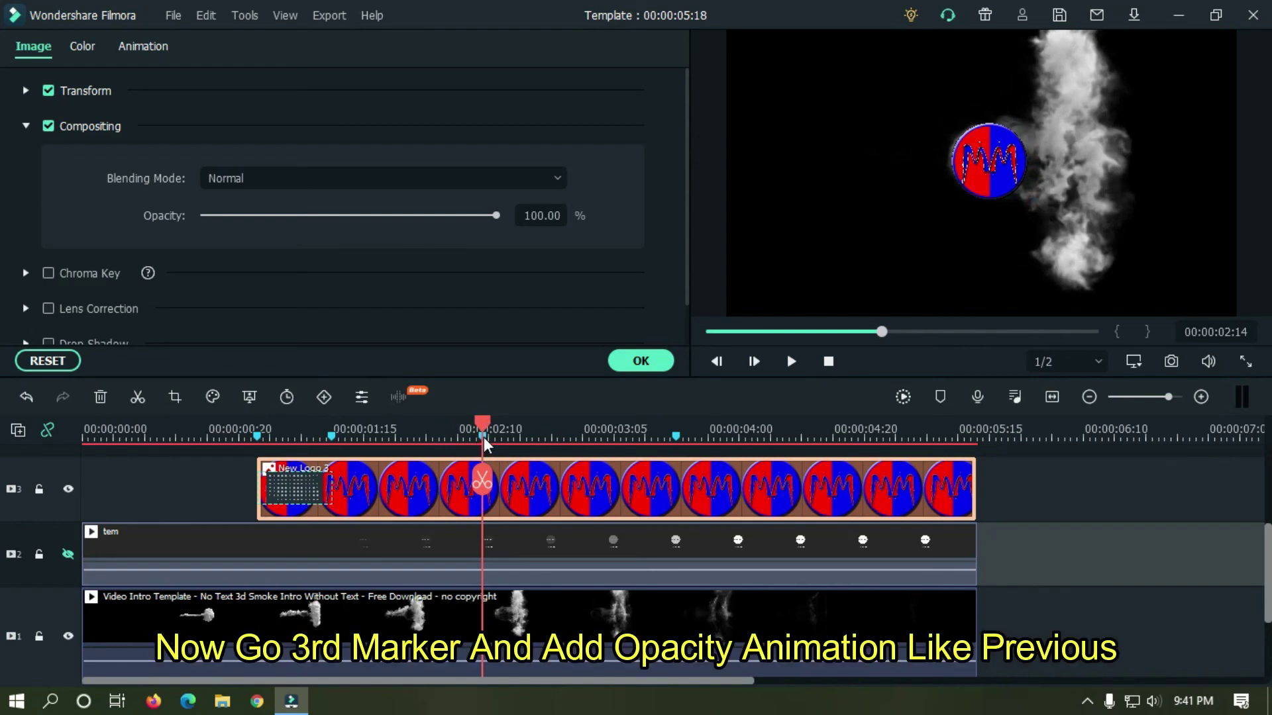
Keyframe the logo's opacity at 20% at 00:00:02:14 and 100% at 00:00:03:20.
left_click(144, 47)
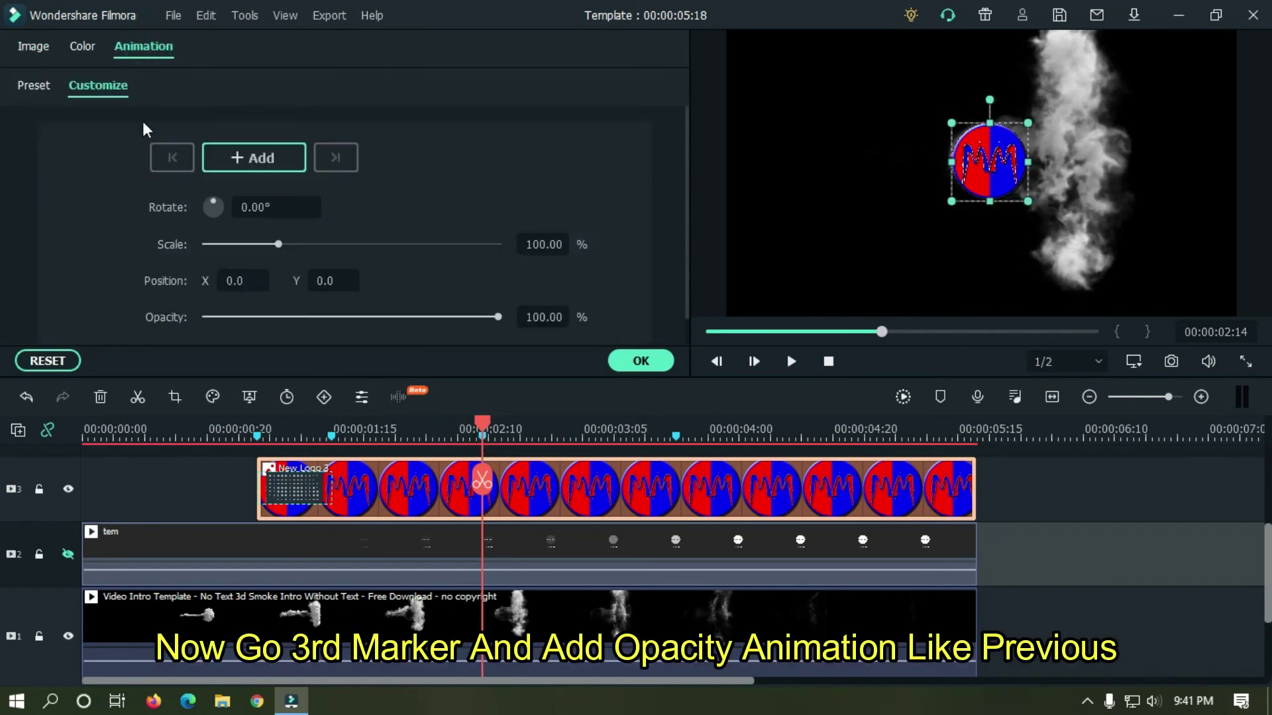
left_click(252, 159)
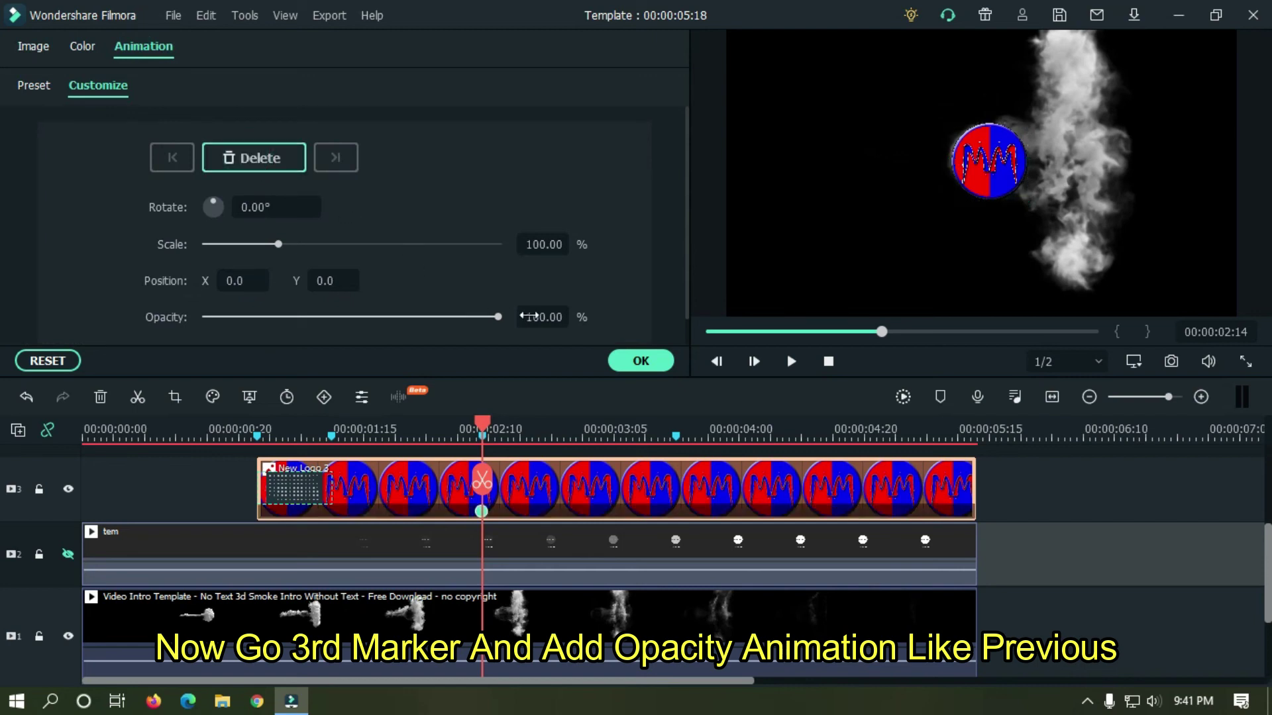
left_click(547, 316)
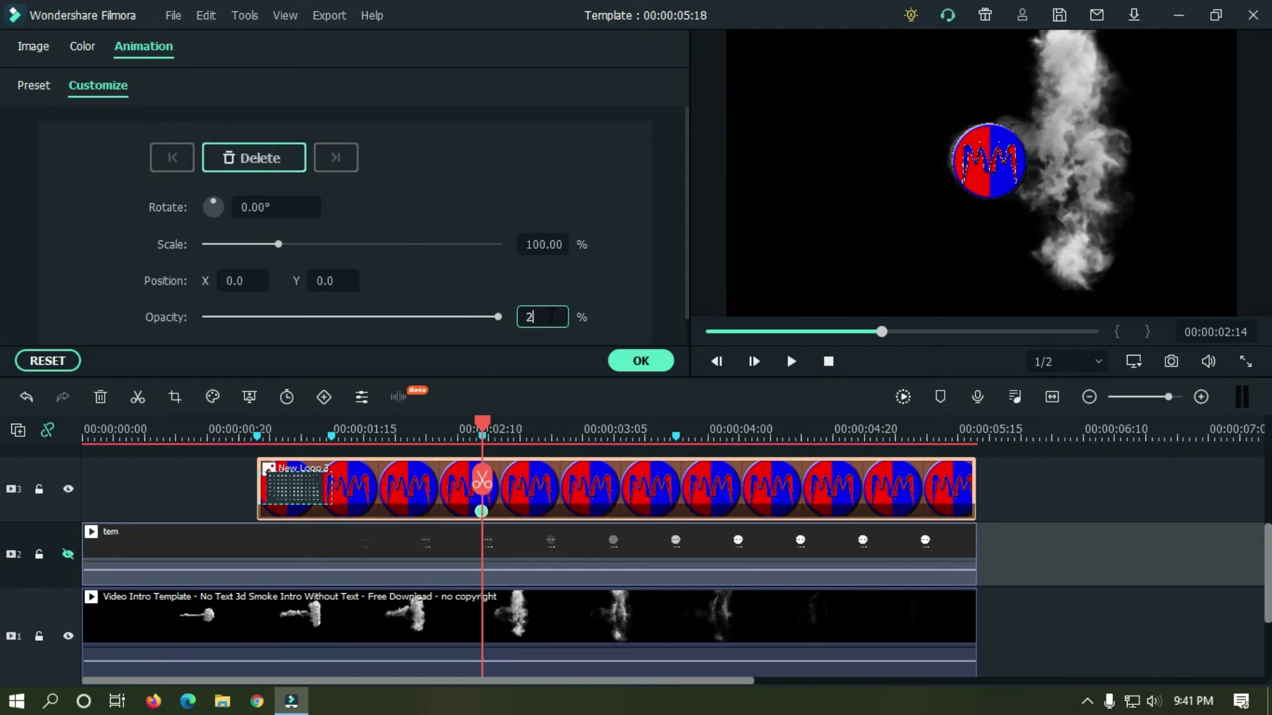
type("20")
key("Return")
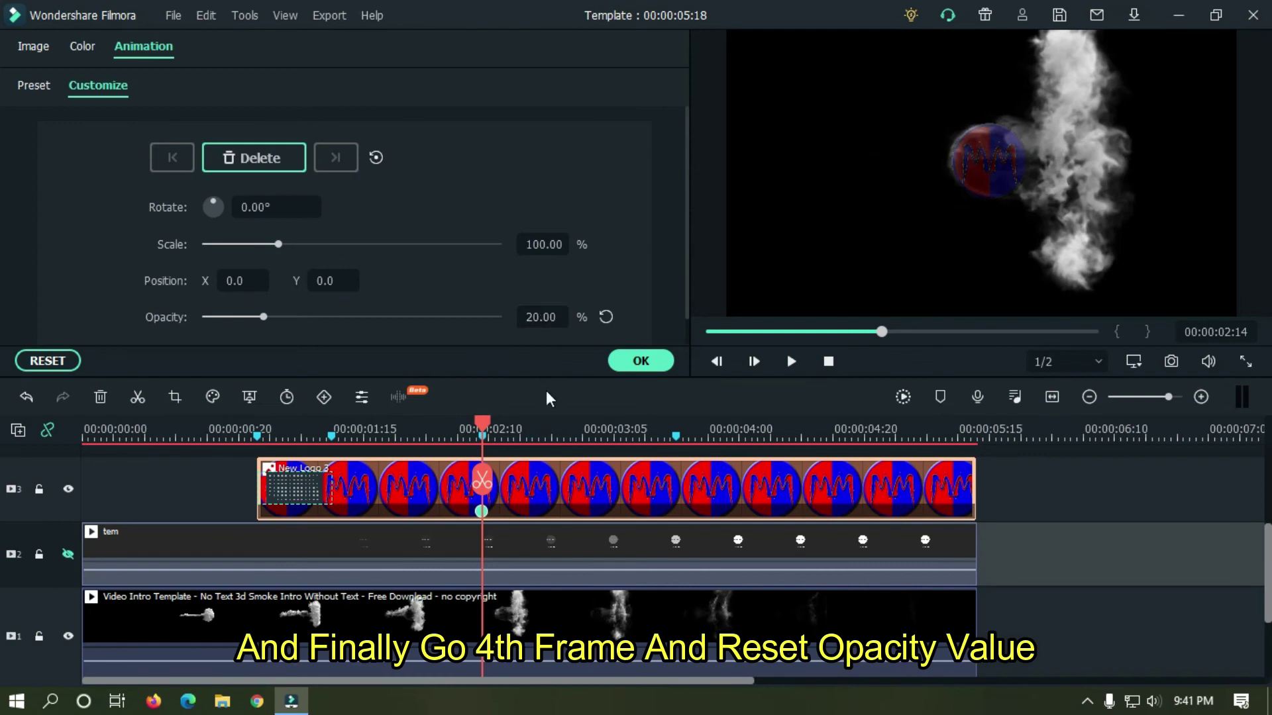
left_click_drag(482, 432, 683, 441)
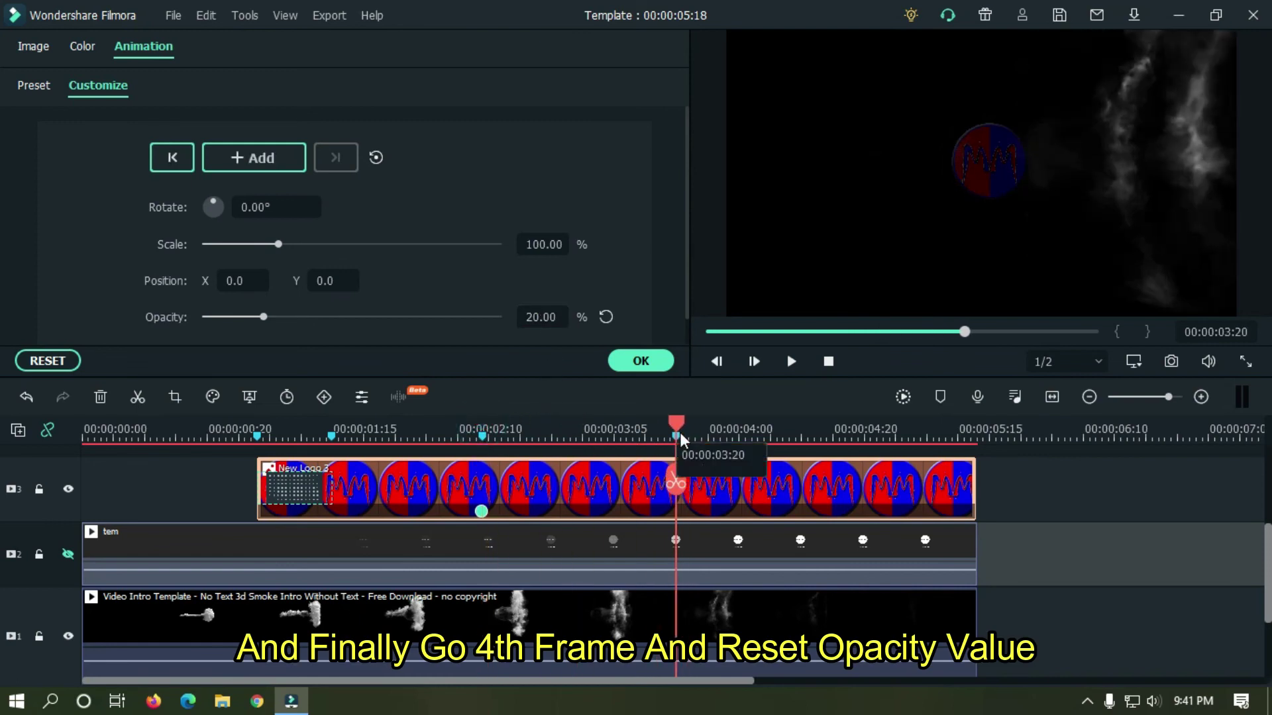
left_click(606, 318)
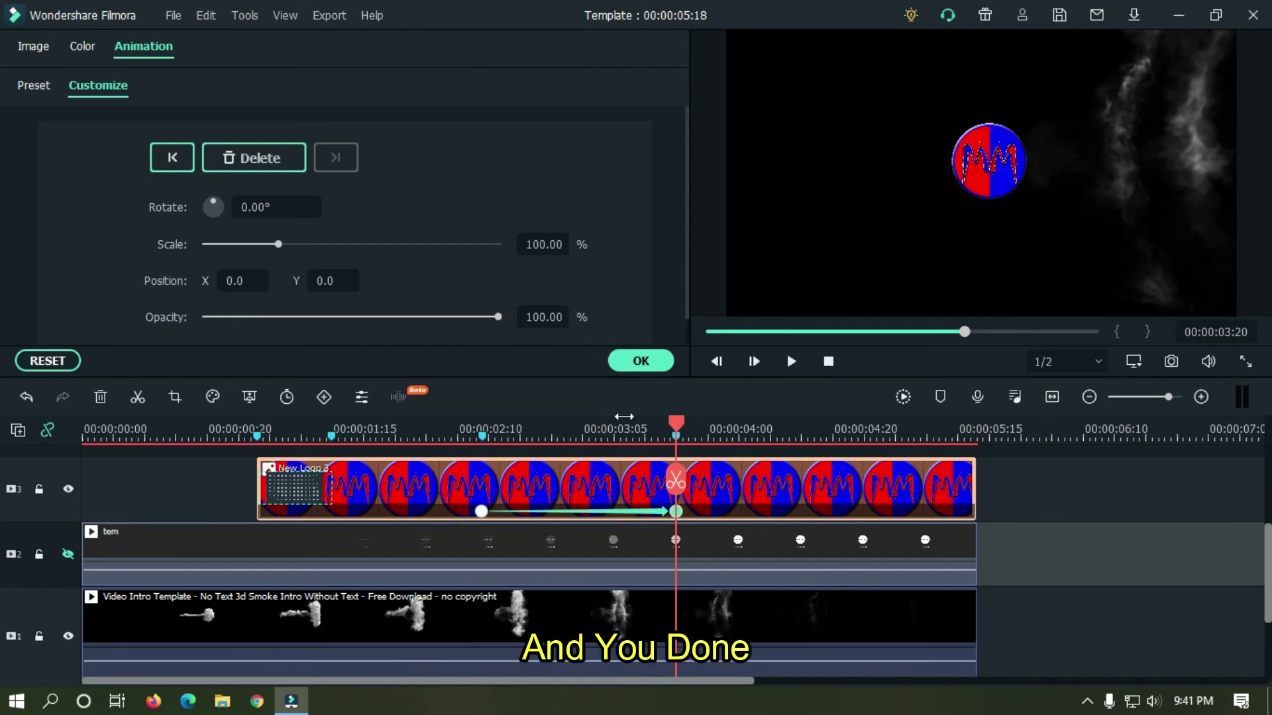
Render a preview, play the whole intro from the start, and confirm the logo's animation settings.
scroll(873, 429, "down", 2)
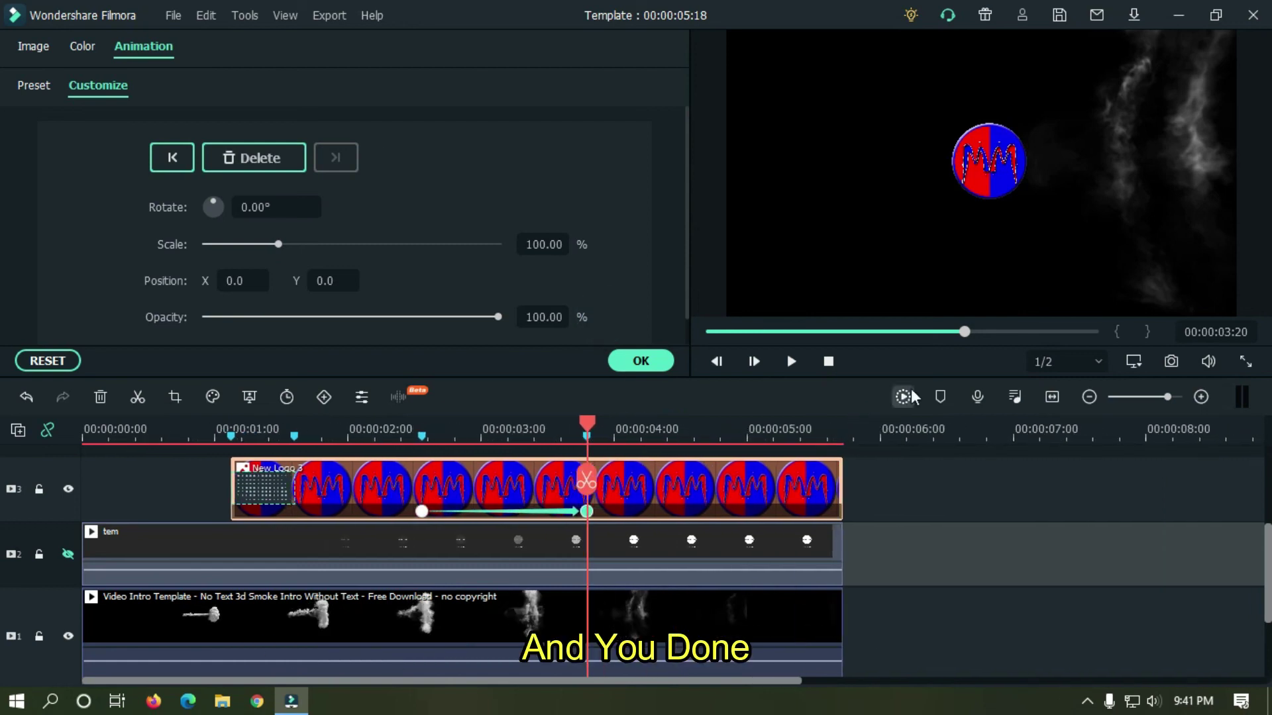
left_click(903, 406)
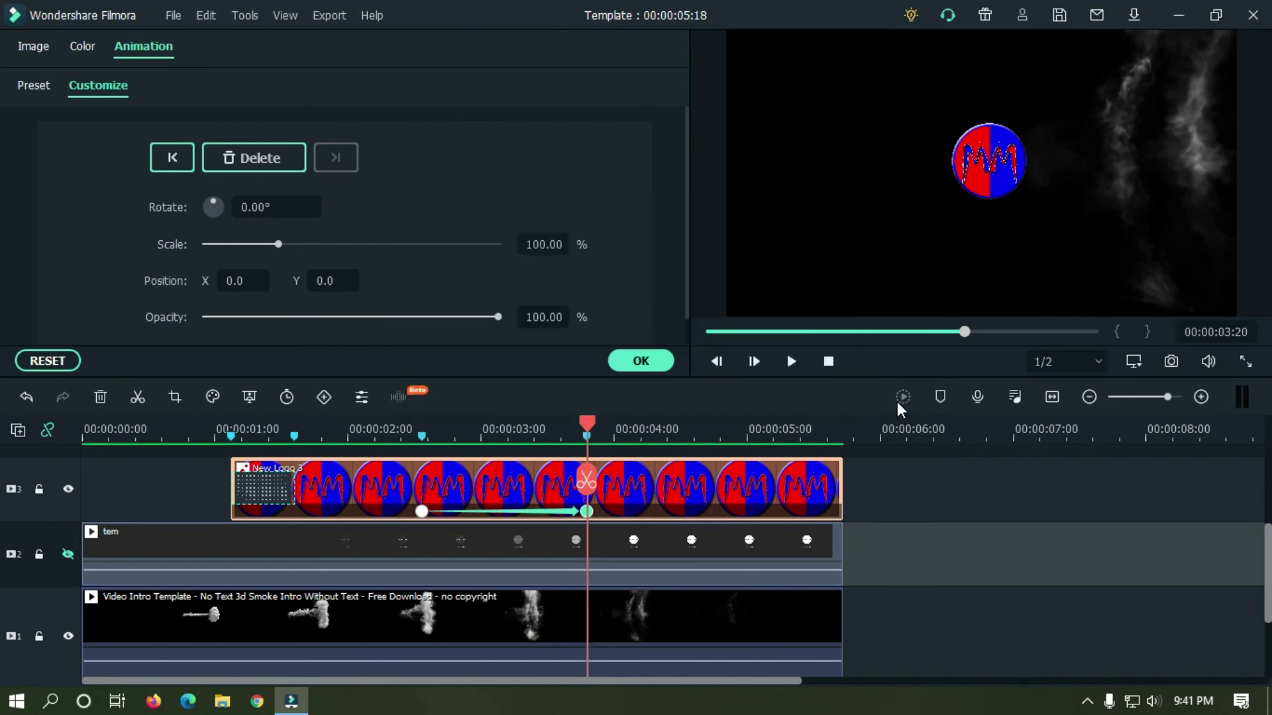
left_click(712, 332)
key("space")
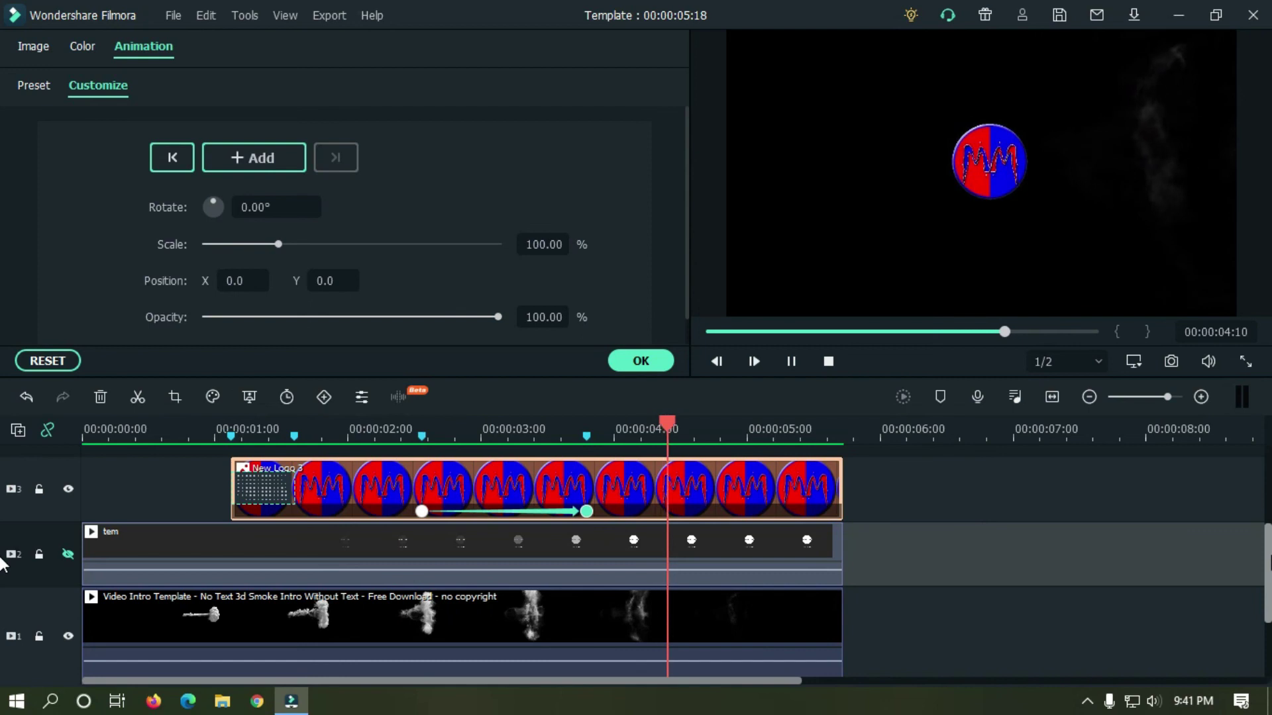
left_click_drag(1266, 563, 1266, 538)
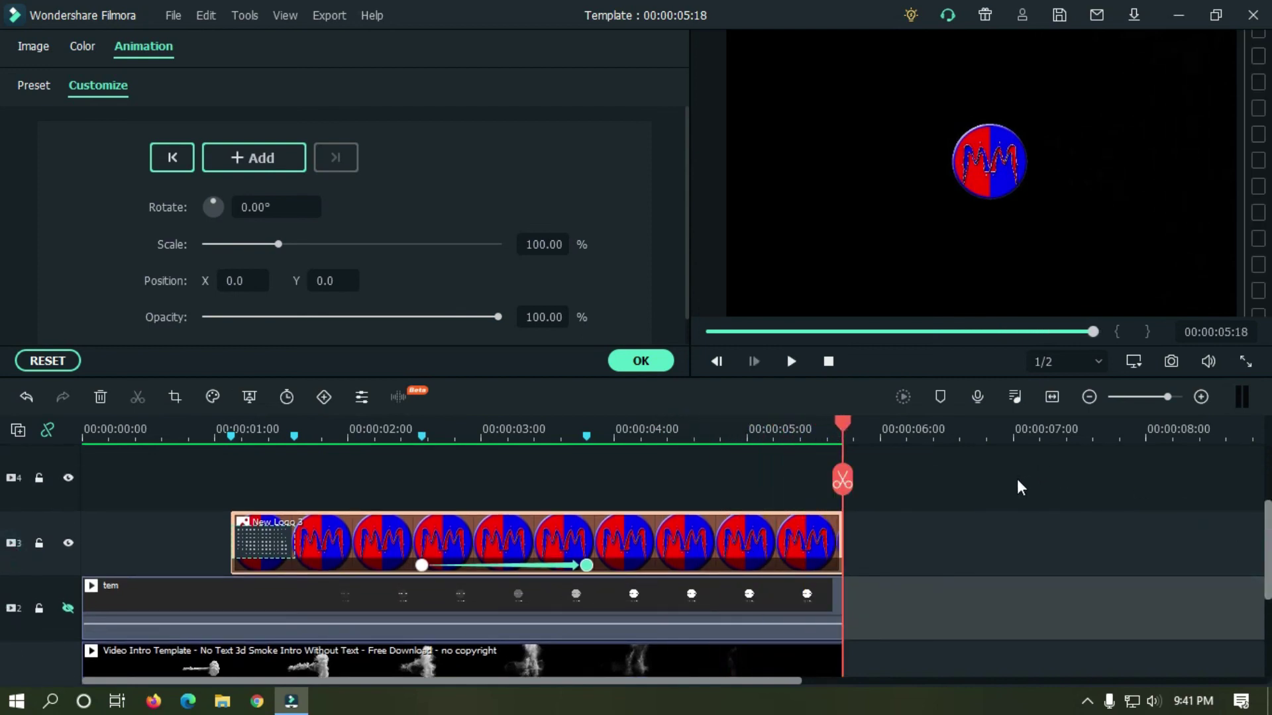
left_click(660, 362)
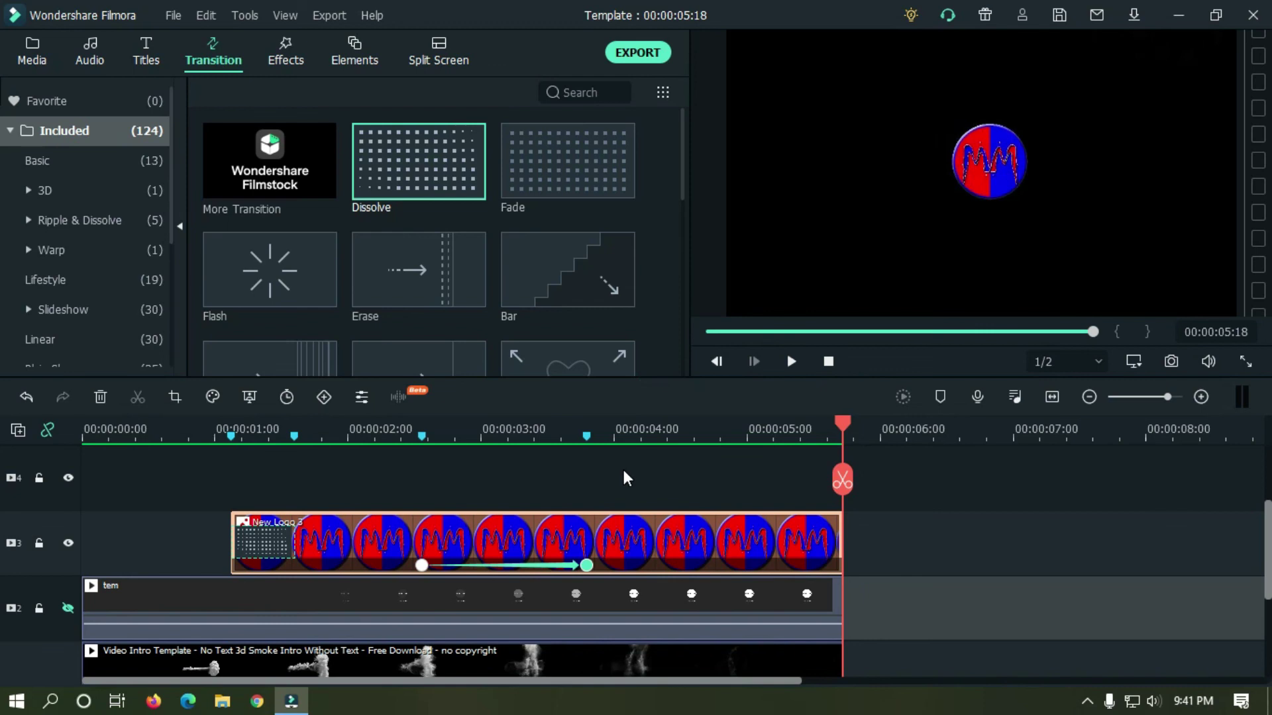
left_click(146, 48)
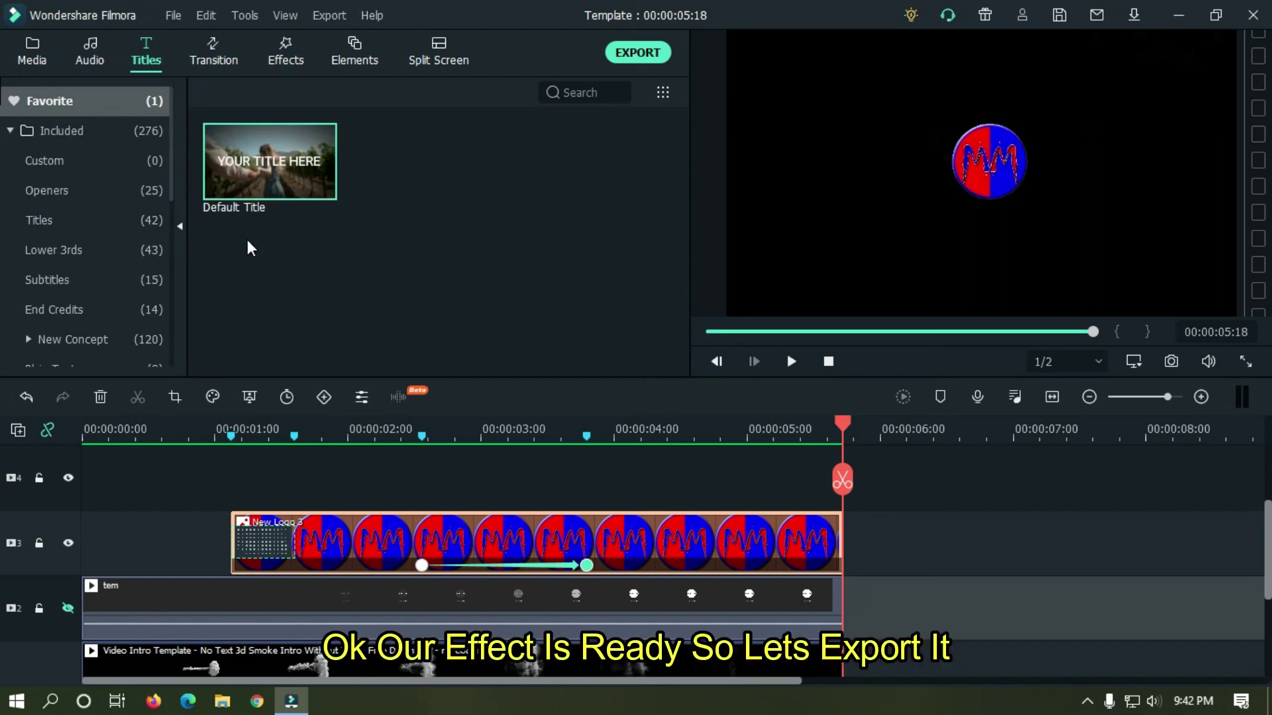
Start a local MP4 export and name the output 'Logo Animation'.
left_click(638, 53)
double_click(716, 144)
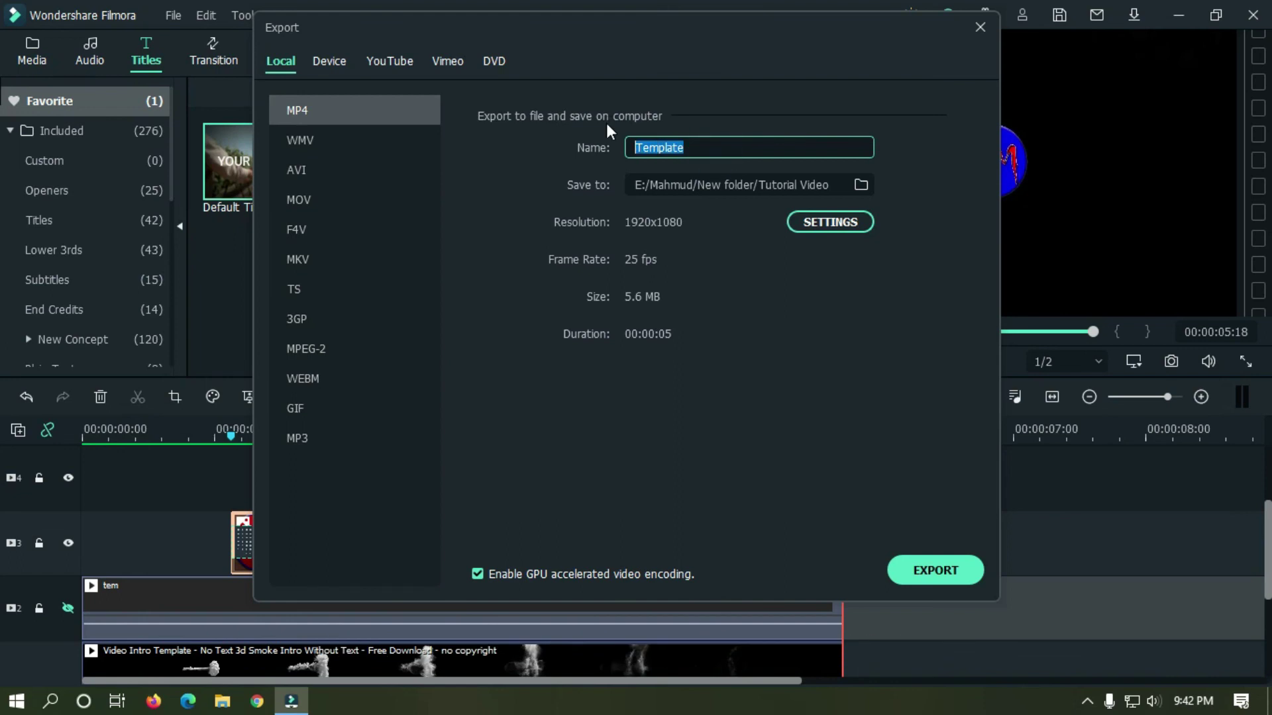
type("Logo Animation")
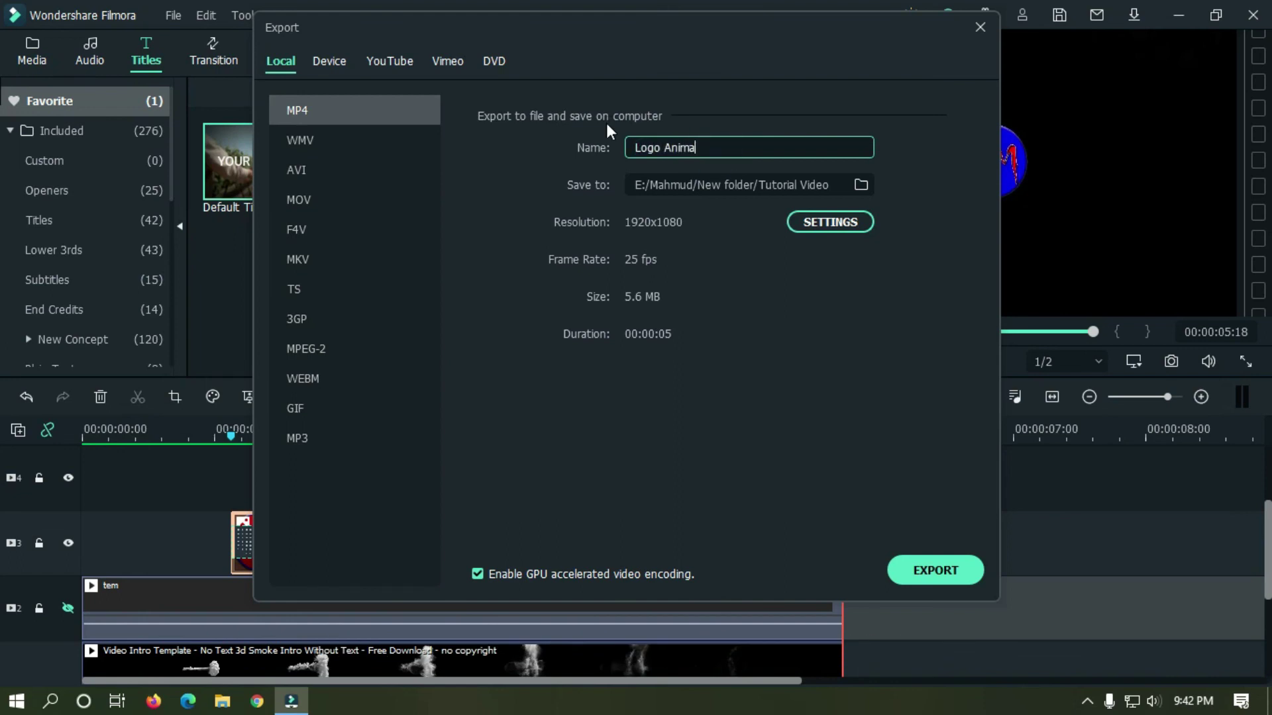